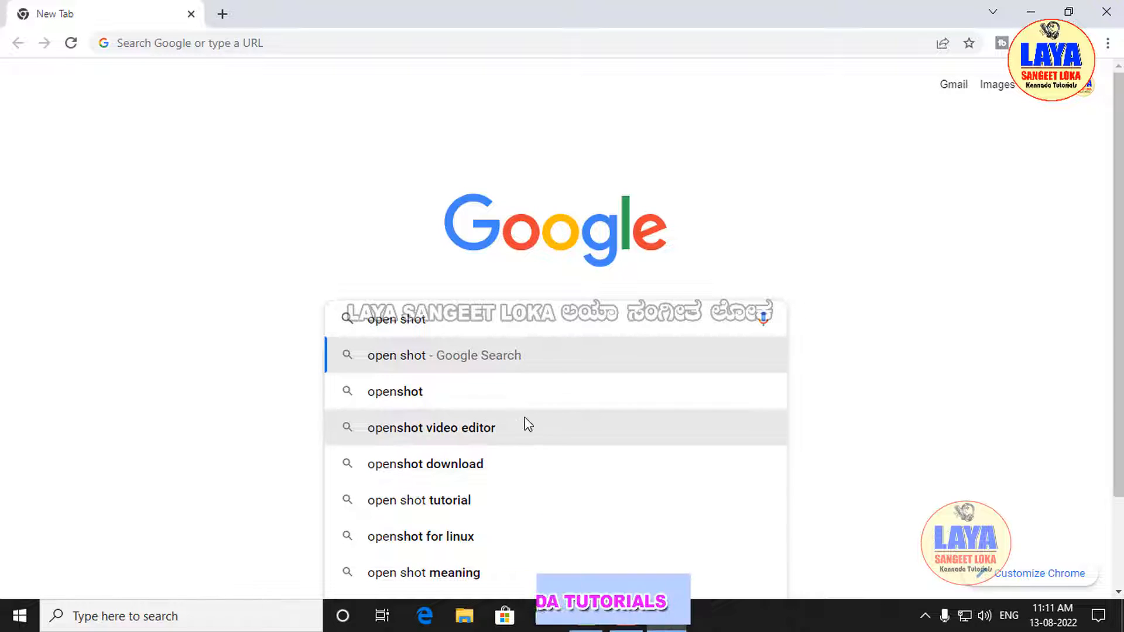
Search Google for the suggested term "openshot video editor" and open the official openshot.org website from the results.
click(507, 432)
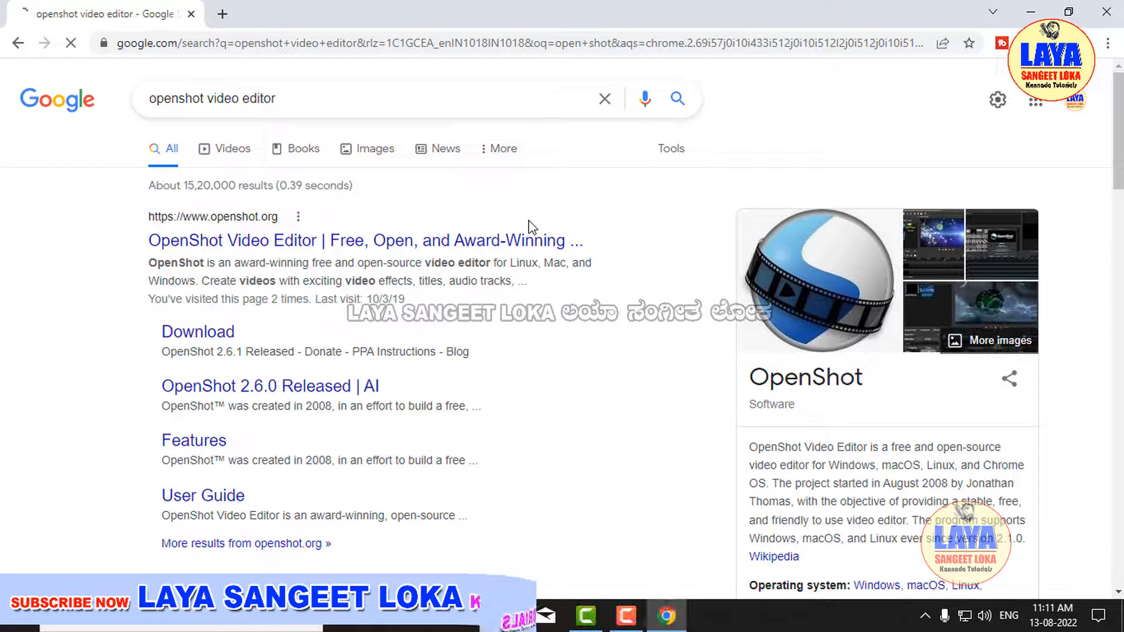
mouse_move(99, 206)
mouse_down()
mouse_move(356, 290)
mouse_move(615, 310)
mouse_up()
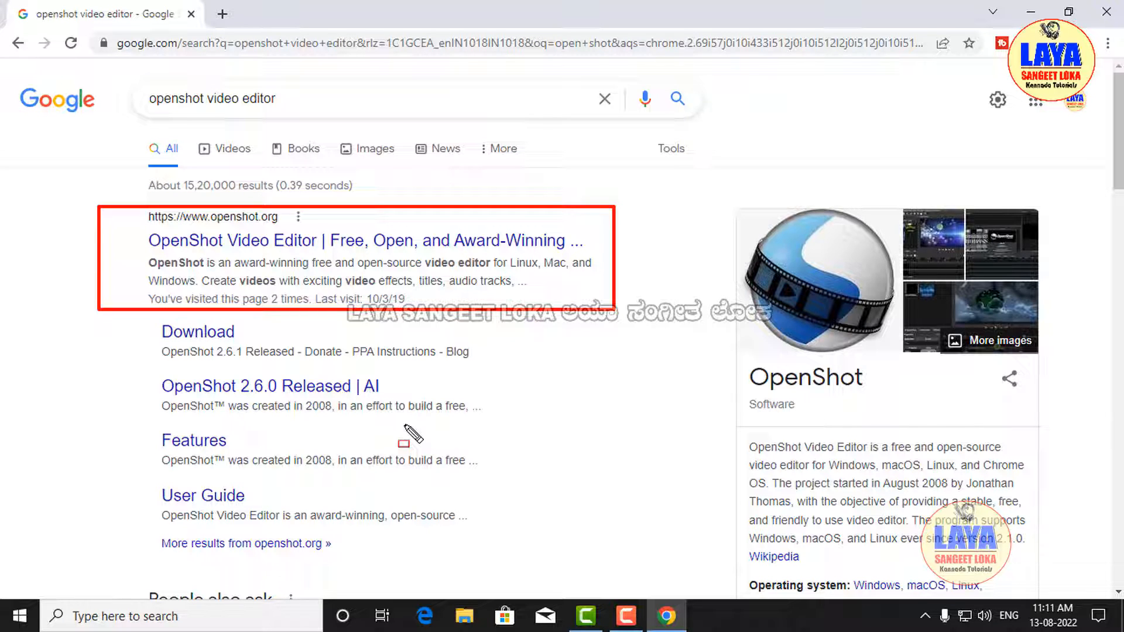
key(Escape)
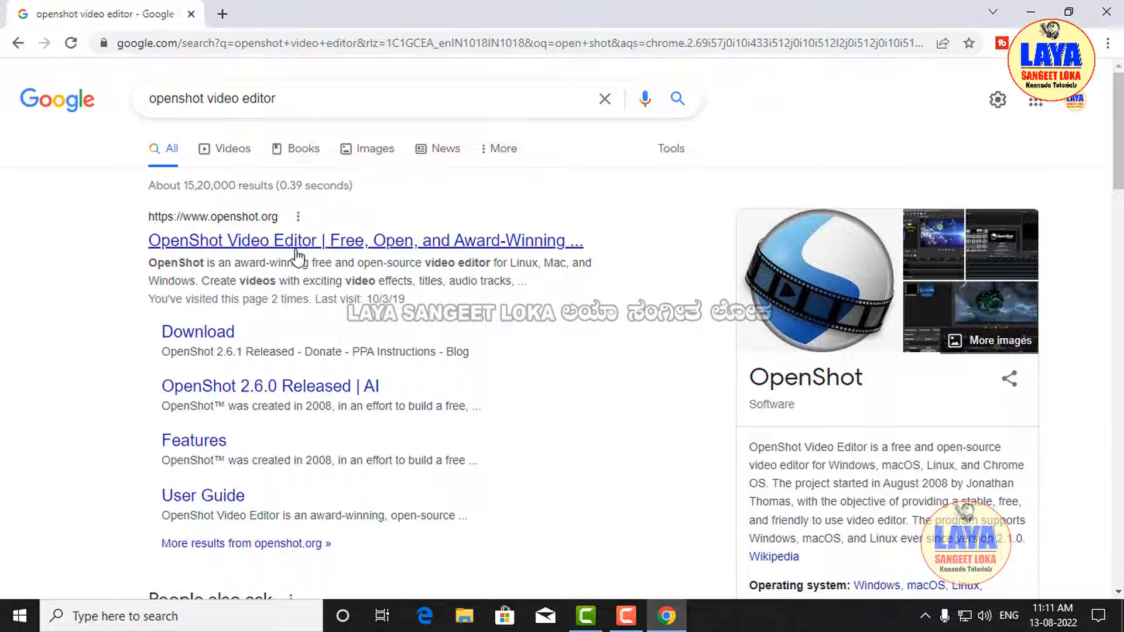
click(276, 246)
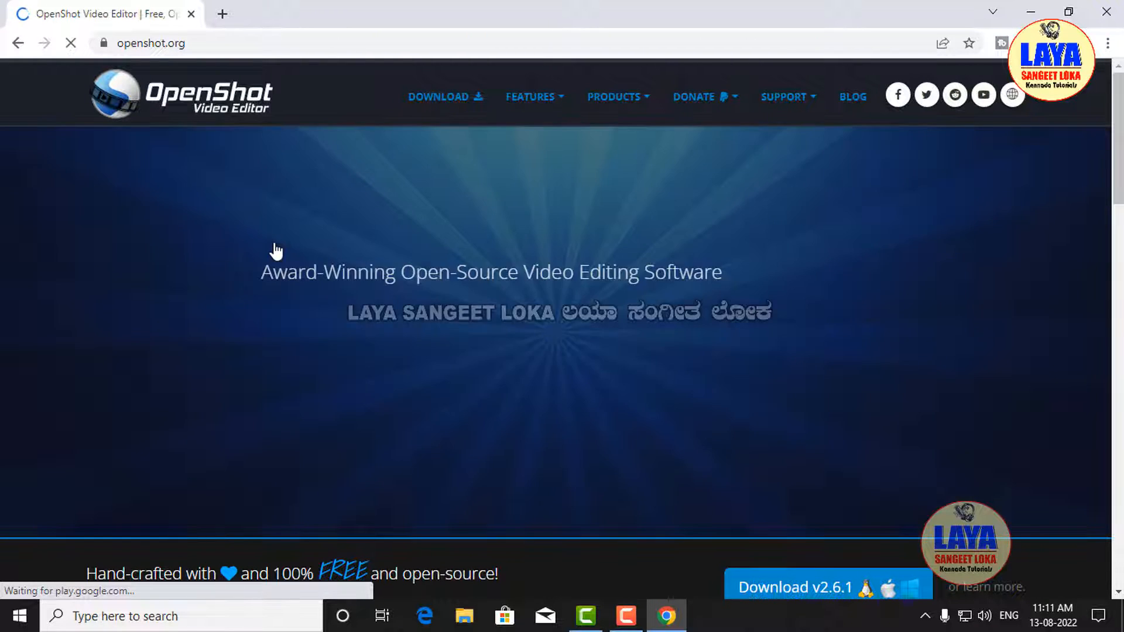
Go to OpenShot's download page and download the Windows 64-bit installer, version 2.6.1.
click(475, 98)
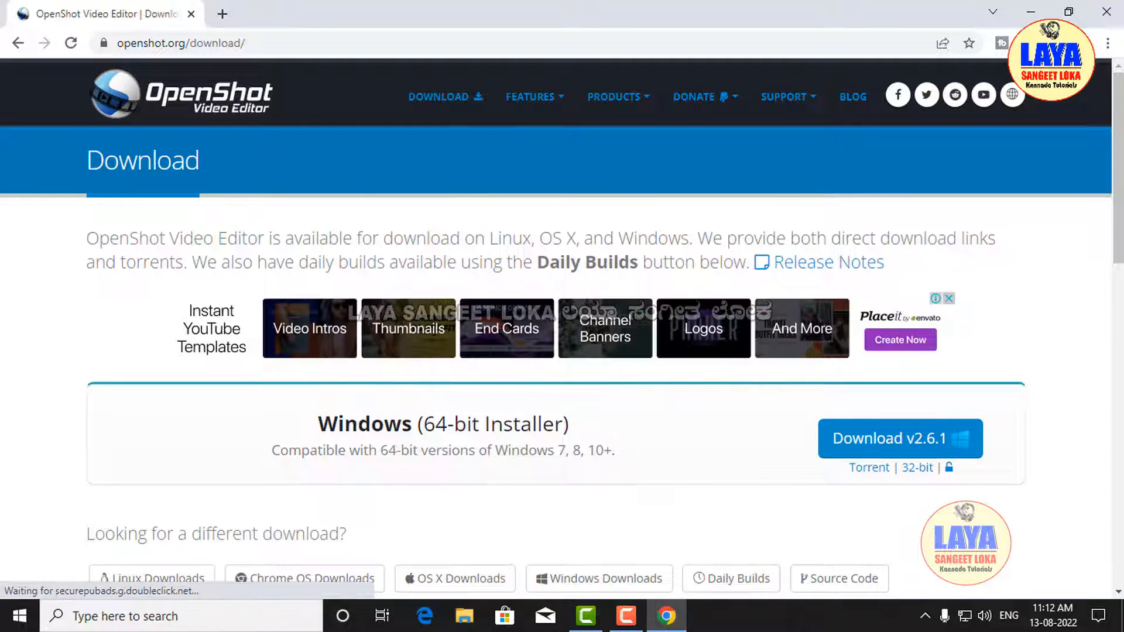
key(alt+Left)
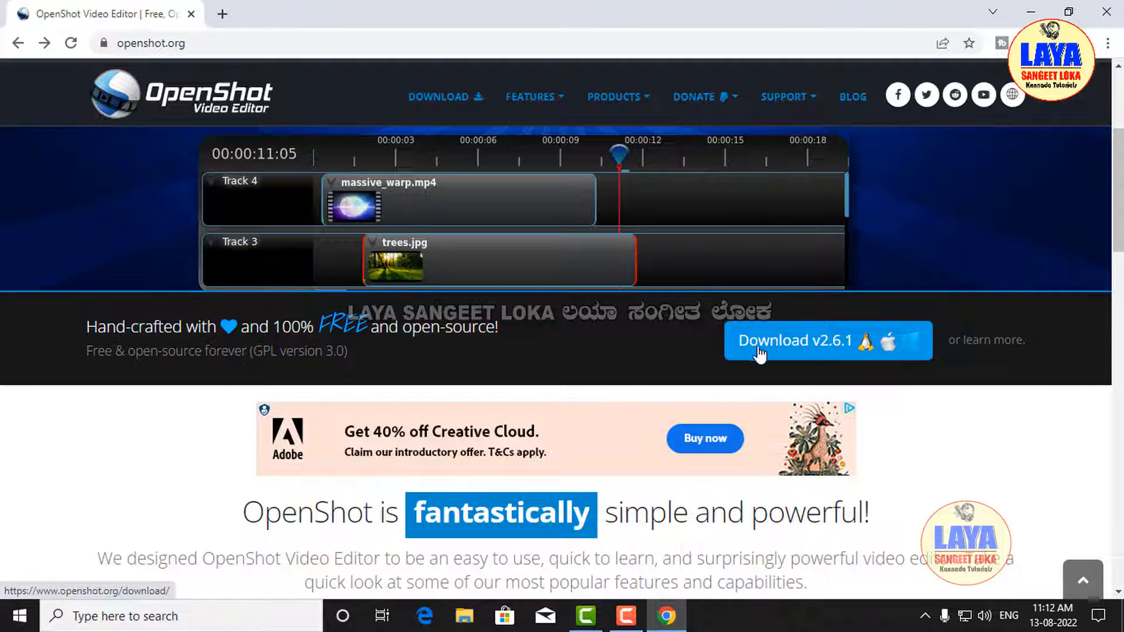
click(791, 341)
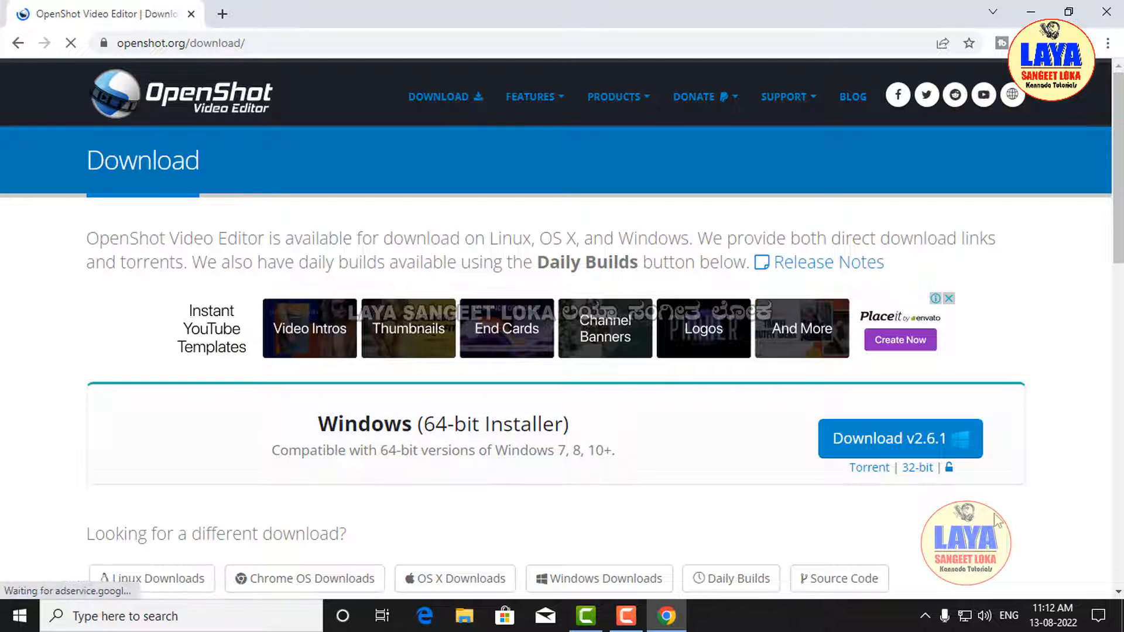
scroll(999, 520, down, 1)
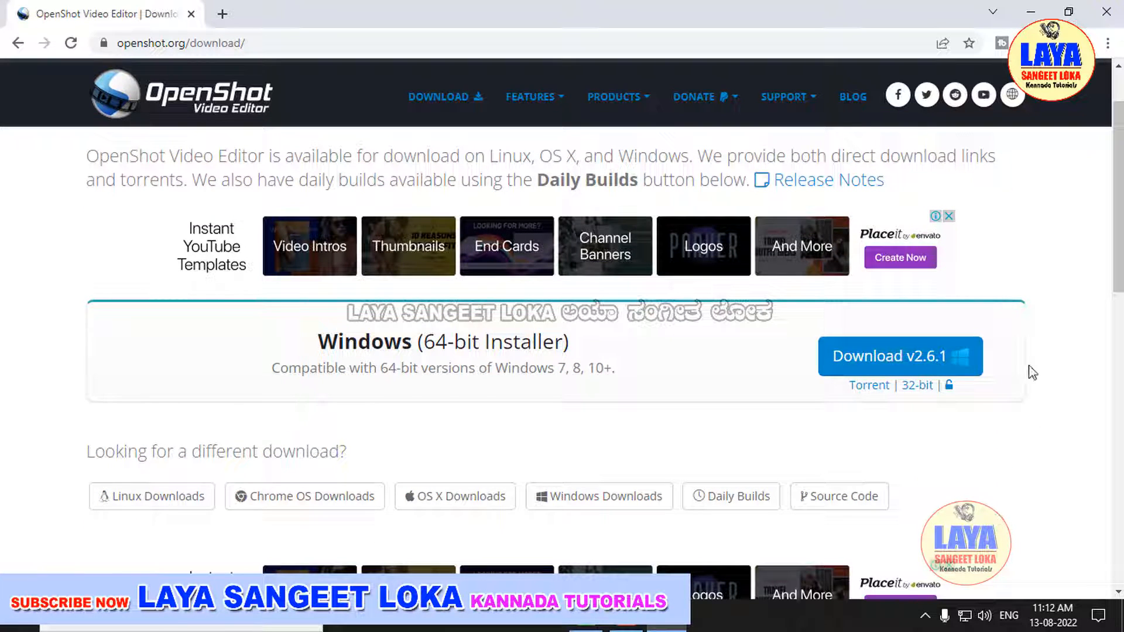
click(880, 368)
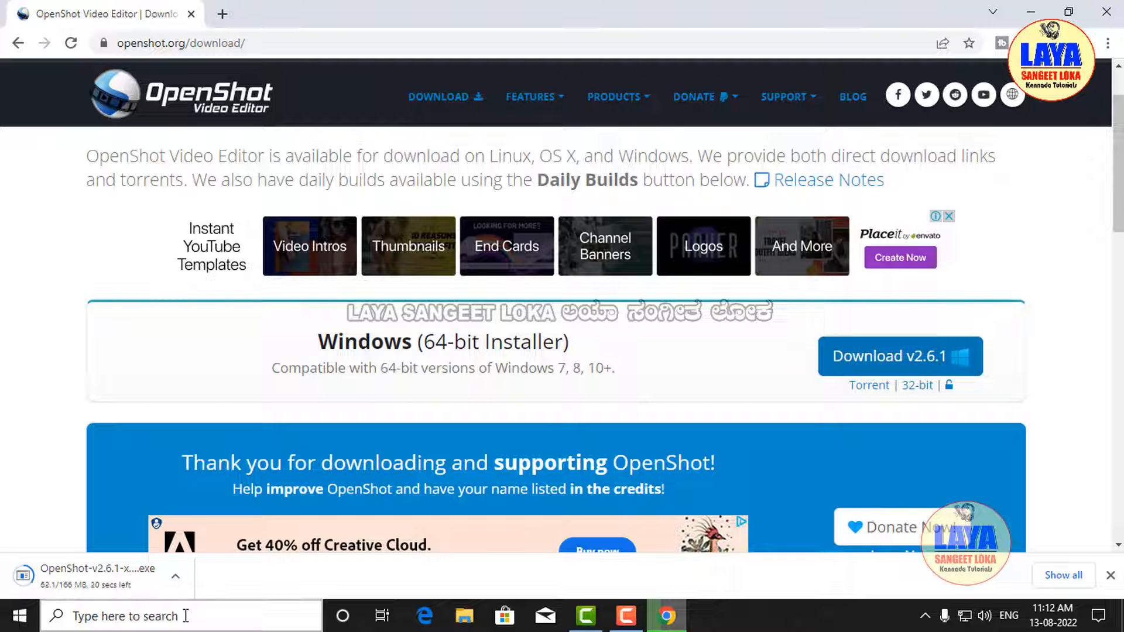
scroll(1008, 466, up, 2)
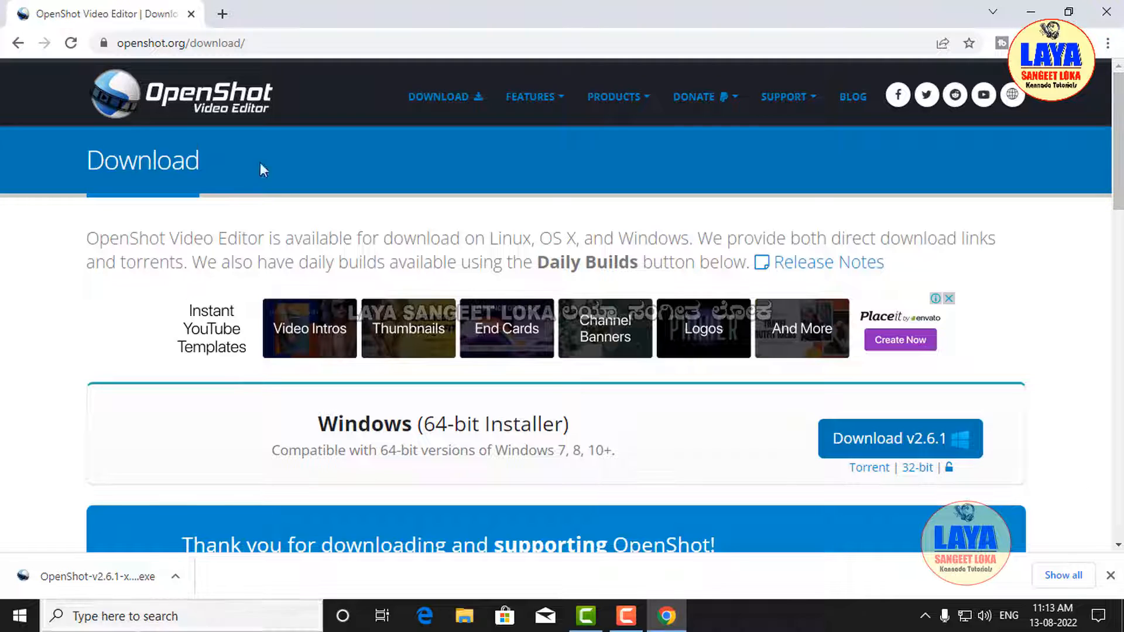
Show the downloaded OpenShot-v2.6.1-x86_64 installer in its folder and run it as administrator.
click(177, 582)
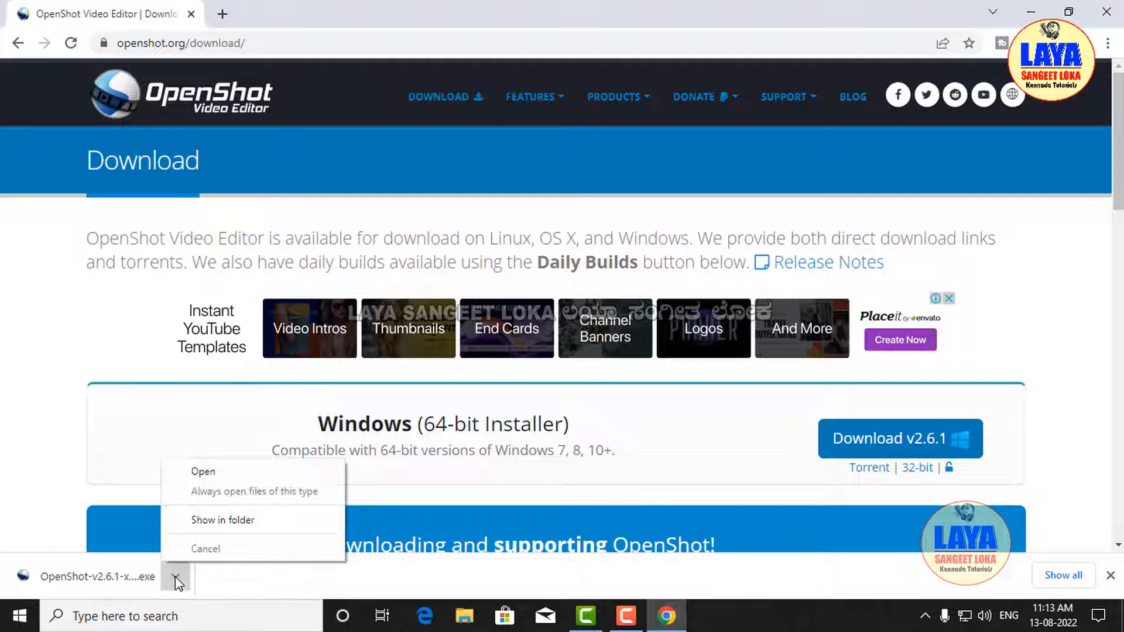
click(226, 521)
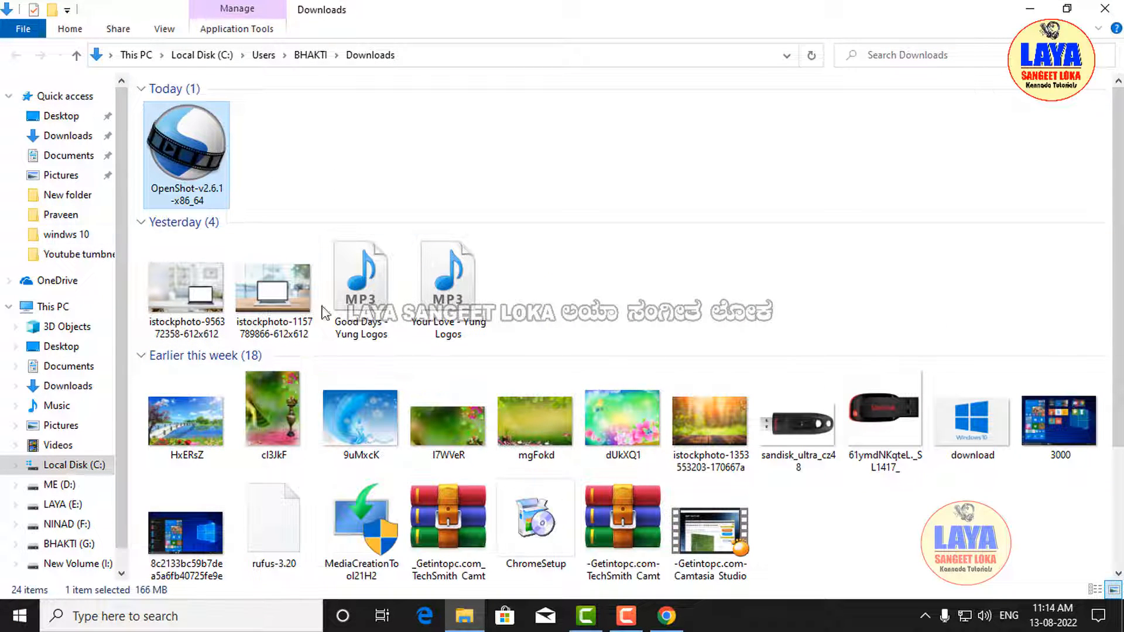
right_click(188, 143)
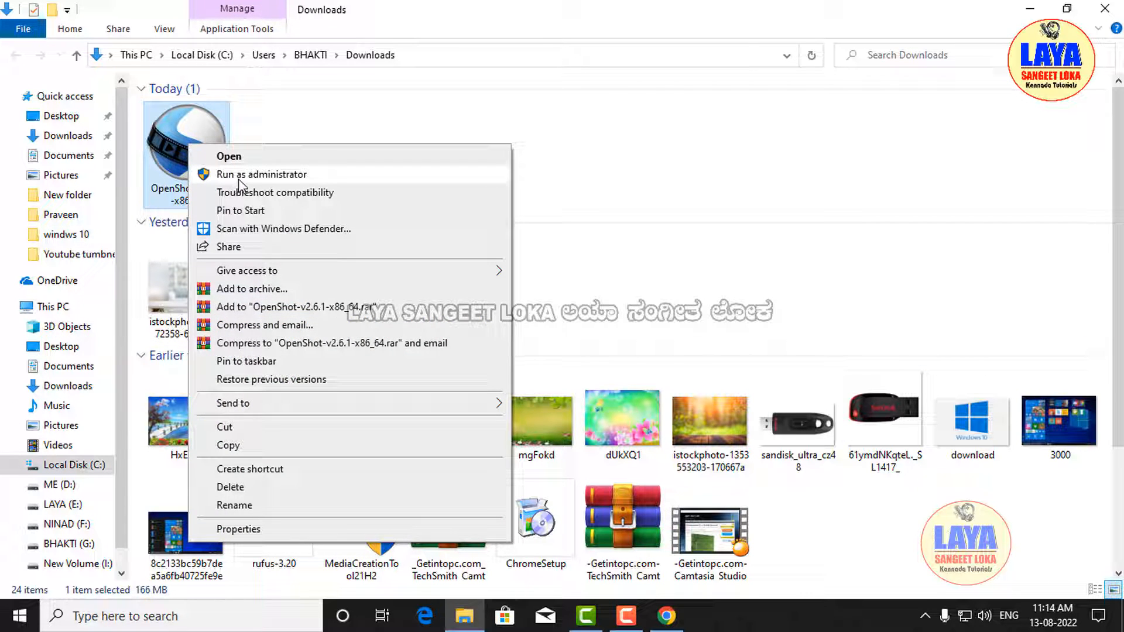
click(239, 176)
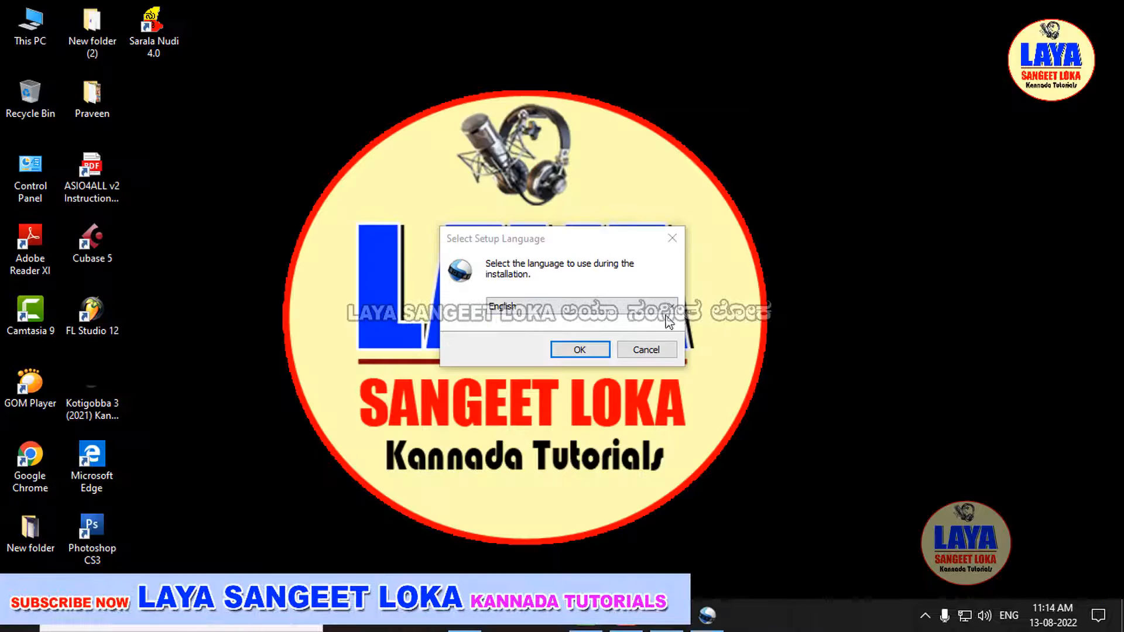
Use English as the setup language and accept the license agreement.
click(669, 321)
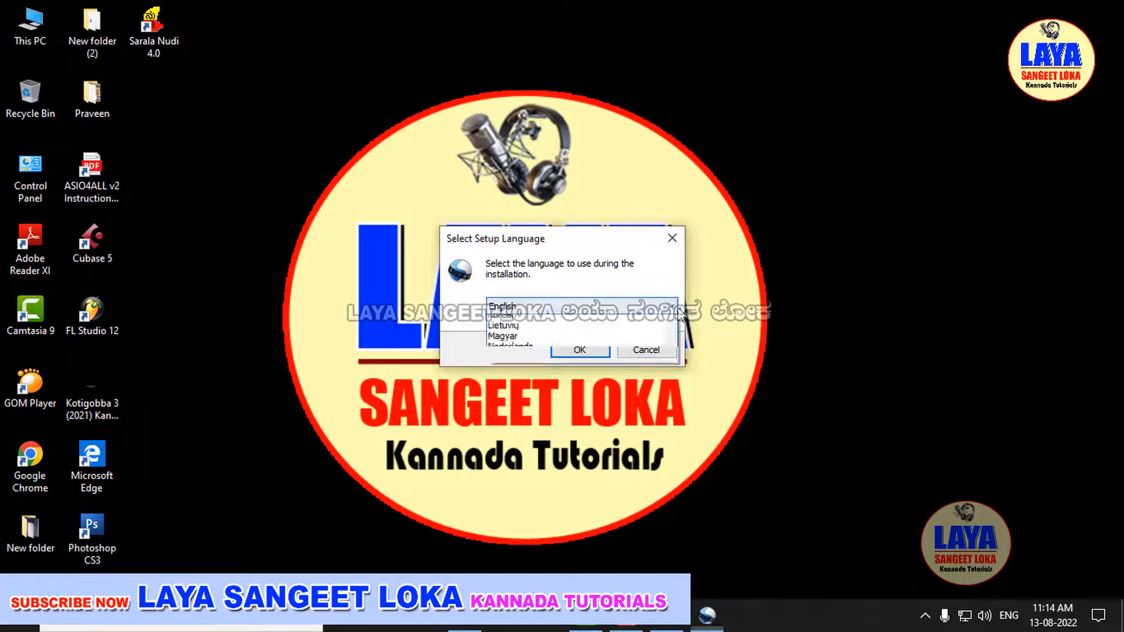
click(810, 288)
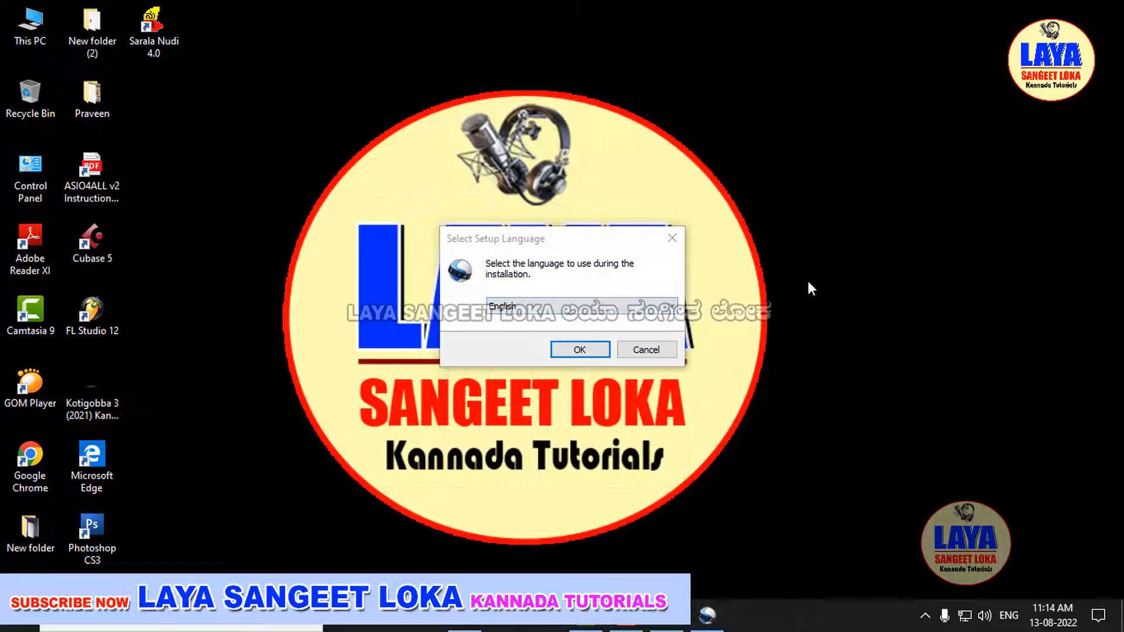
click(580, 351)
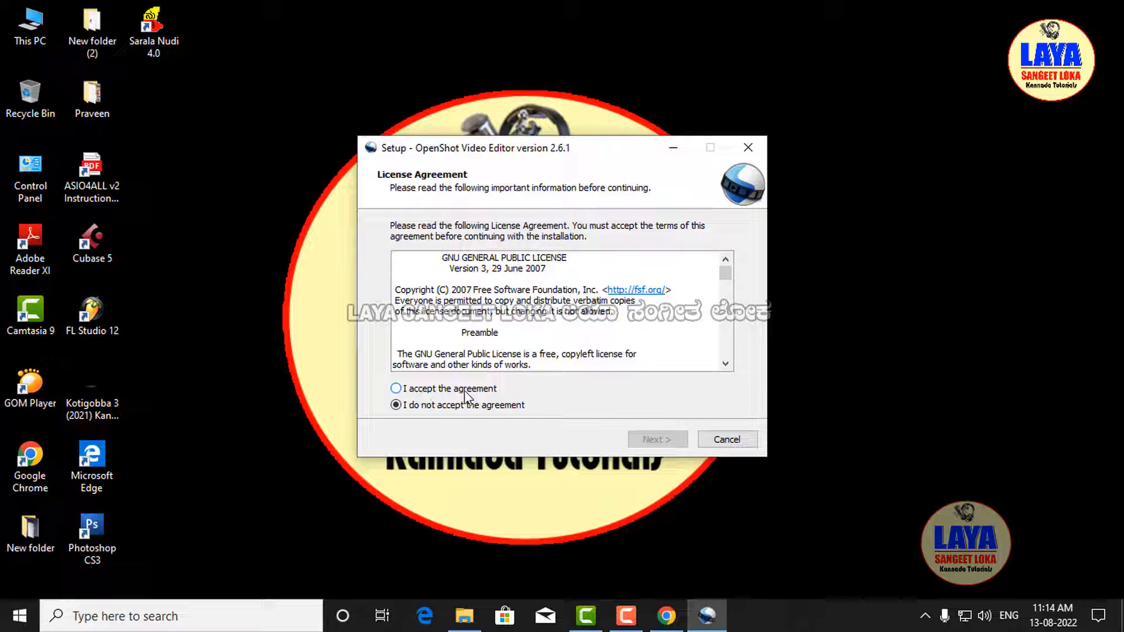
click(396, 389)
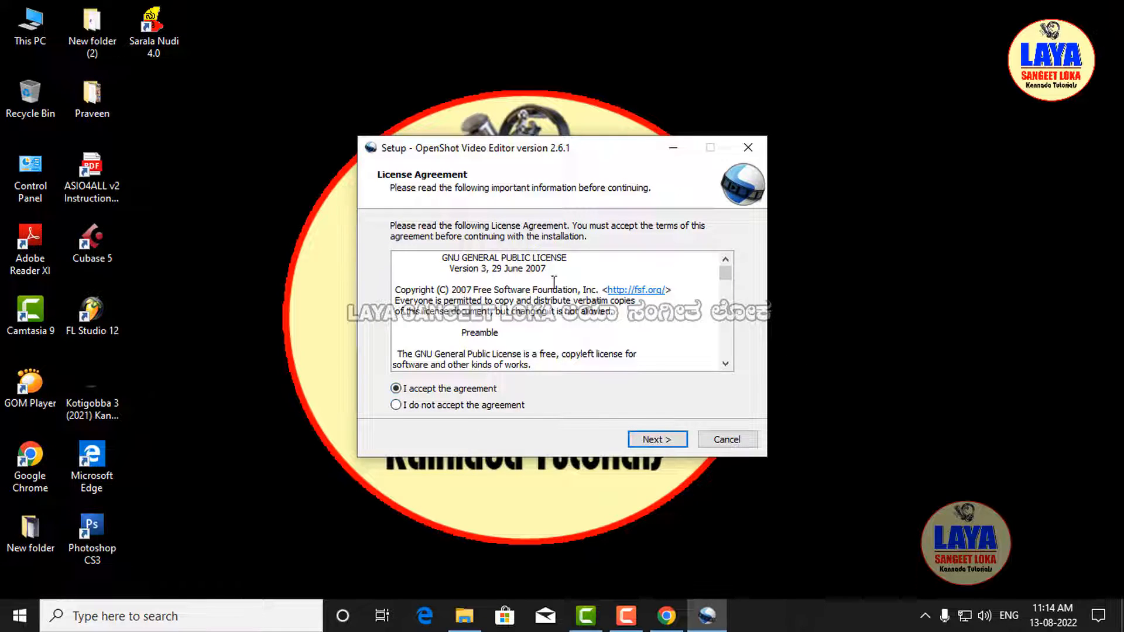
click(657, 444)
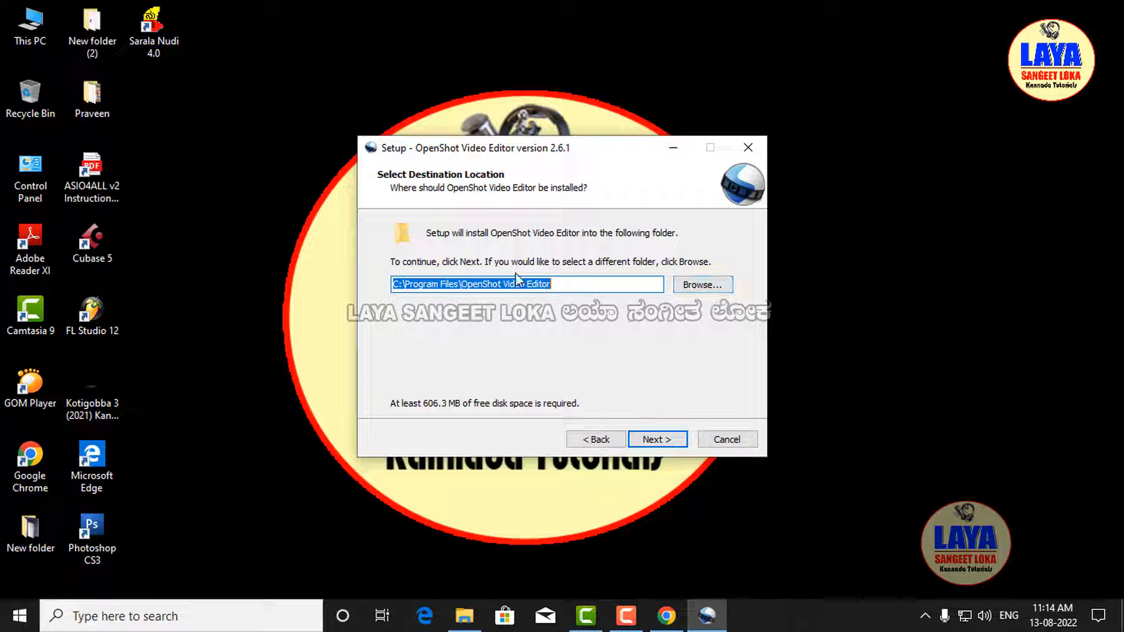
Install OpenShot in the default folder C:\Program Files\OpenShot Video Editor with a desktop shortcut added.
click(653, 441)
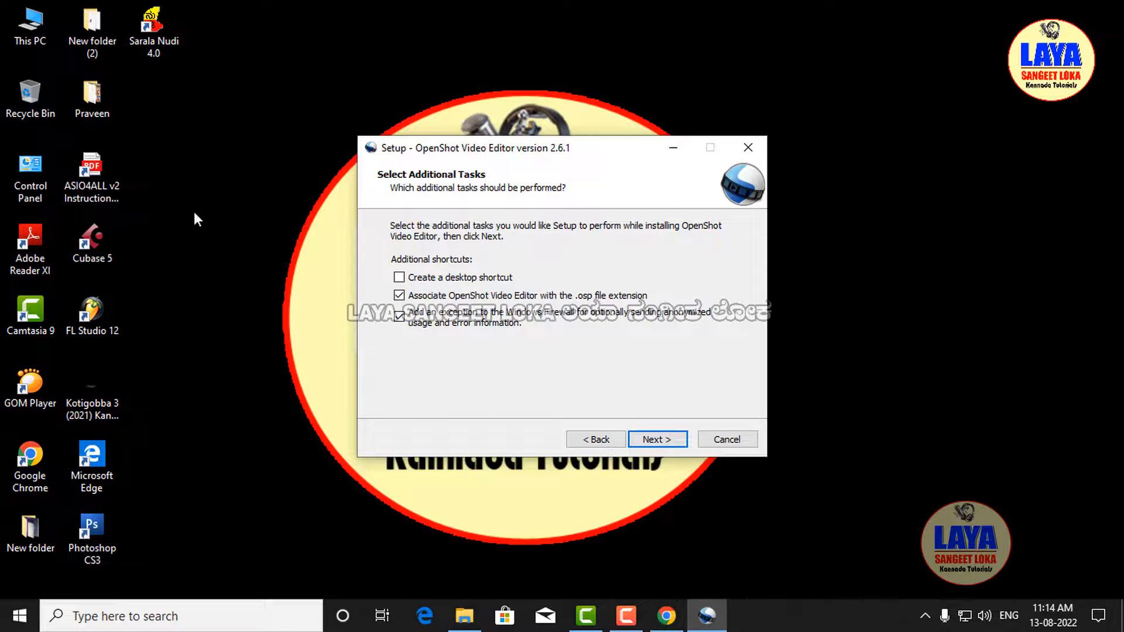
click(398, 281)
click(660, 442)
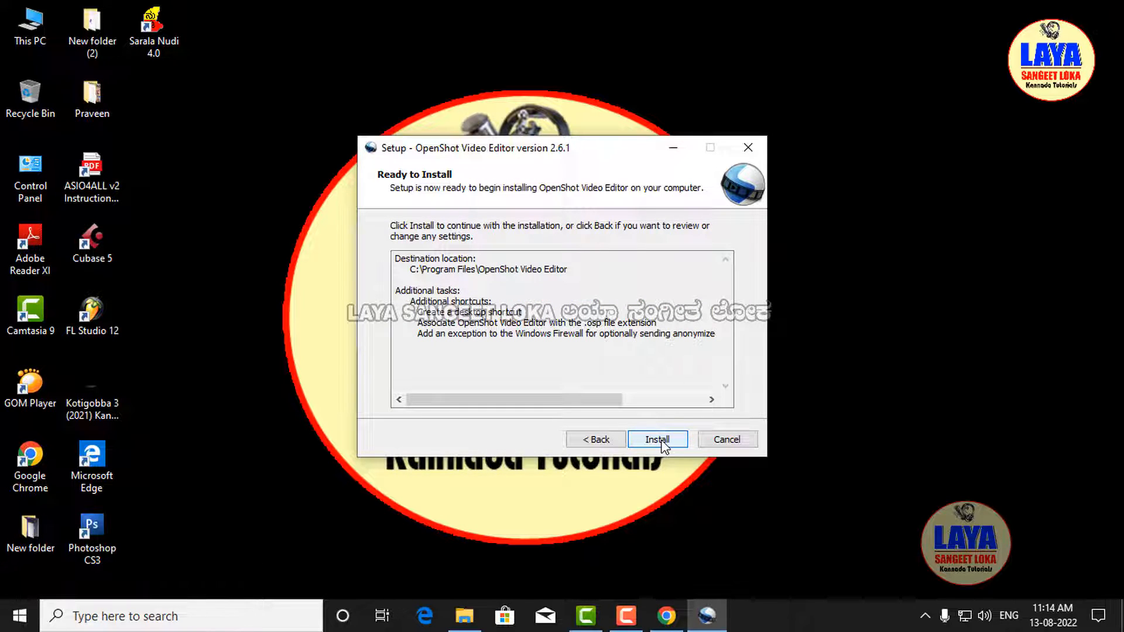
click(662, 443)
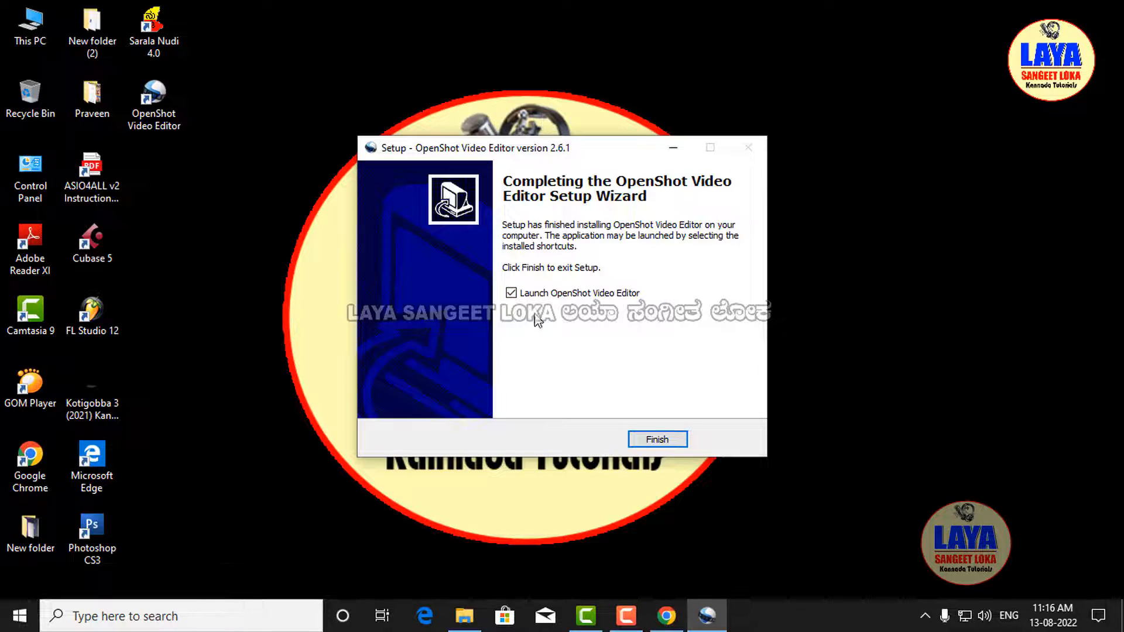
Finish the setup wizard with the option to launch OpenShot Video Editor enabled.
click(511, 292)
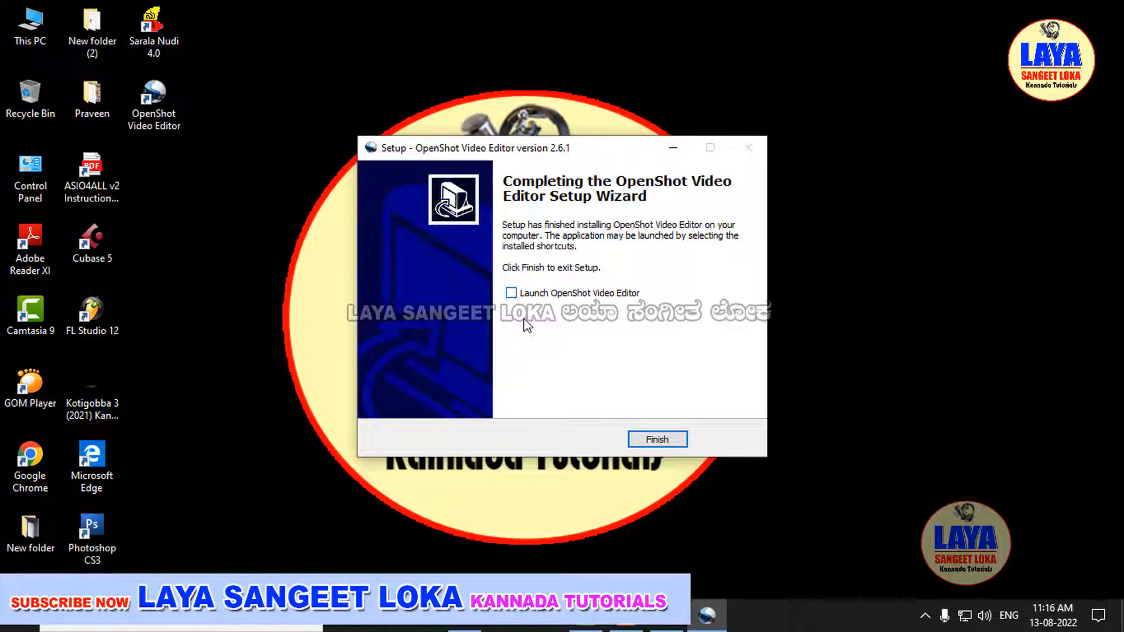
click(511, 293)
click(679, 441)
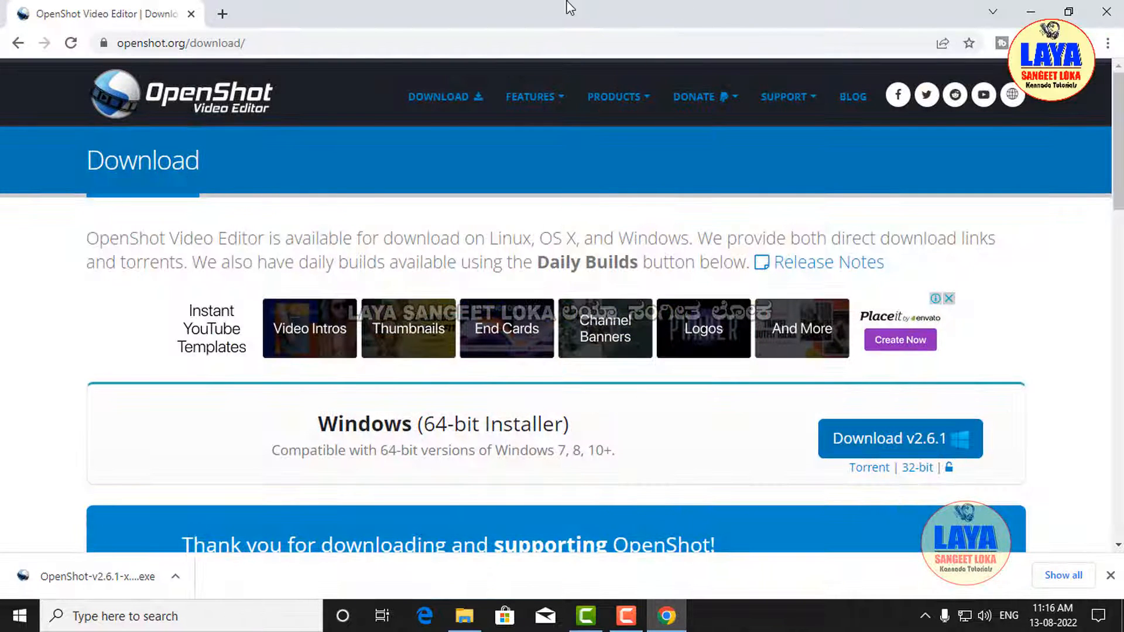
click(383, 43)
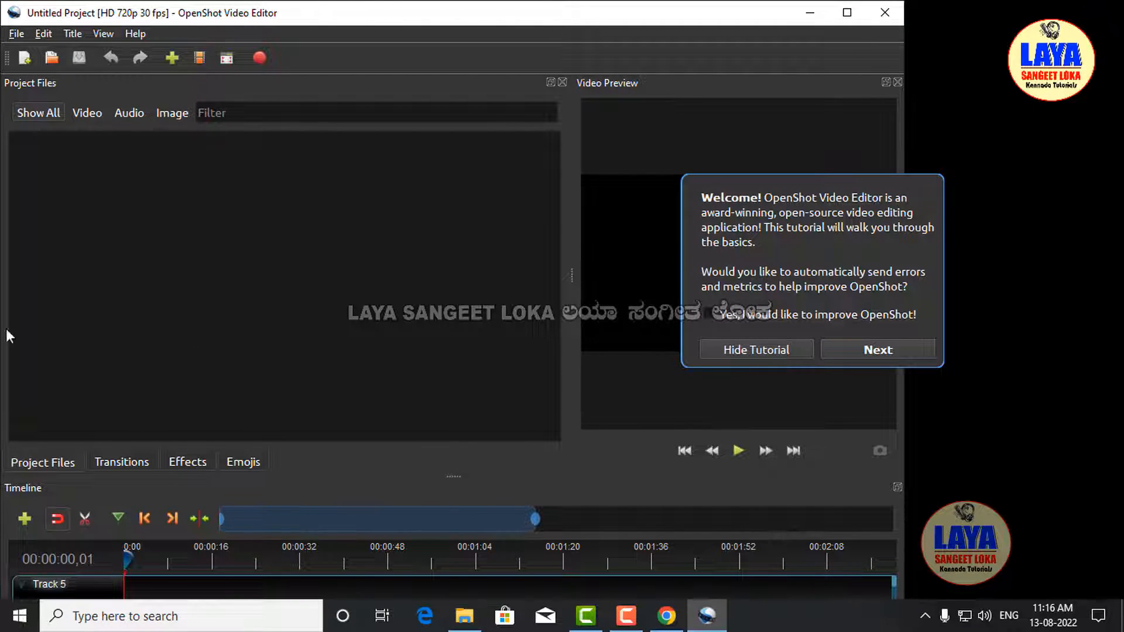
Advance the welcome tutorial past the Export Video tip and move the timeline playhead to about 00:01:54.
click(873, 347)
click(416, 312)
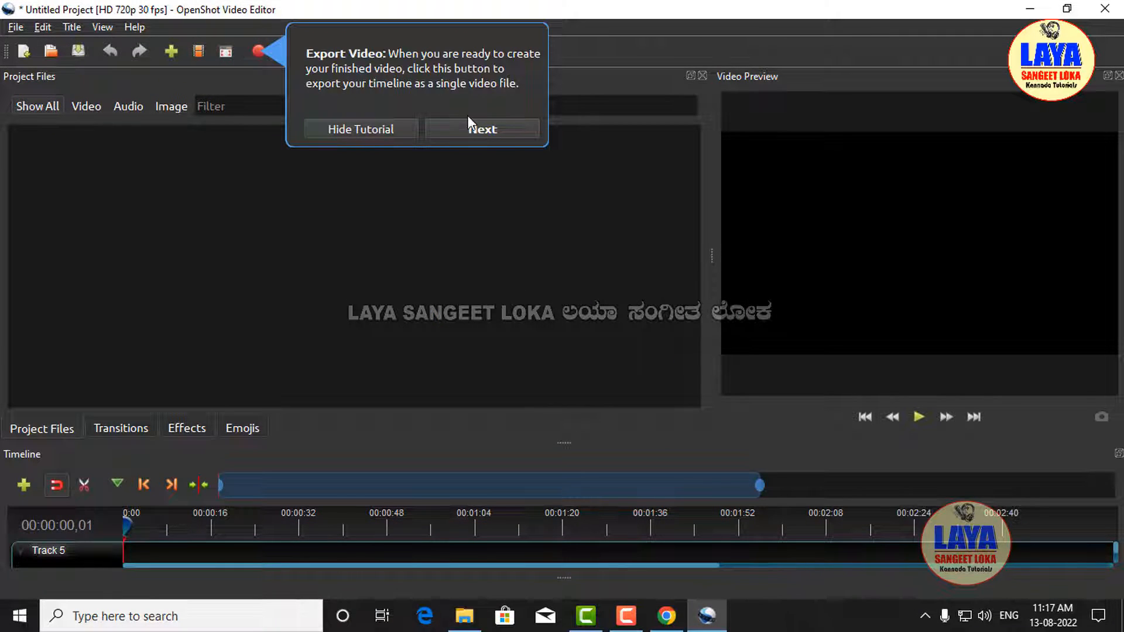
click(468, 122)
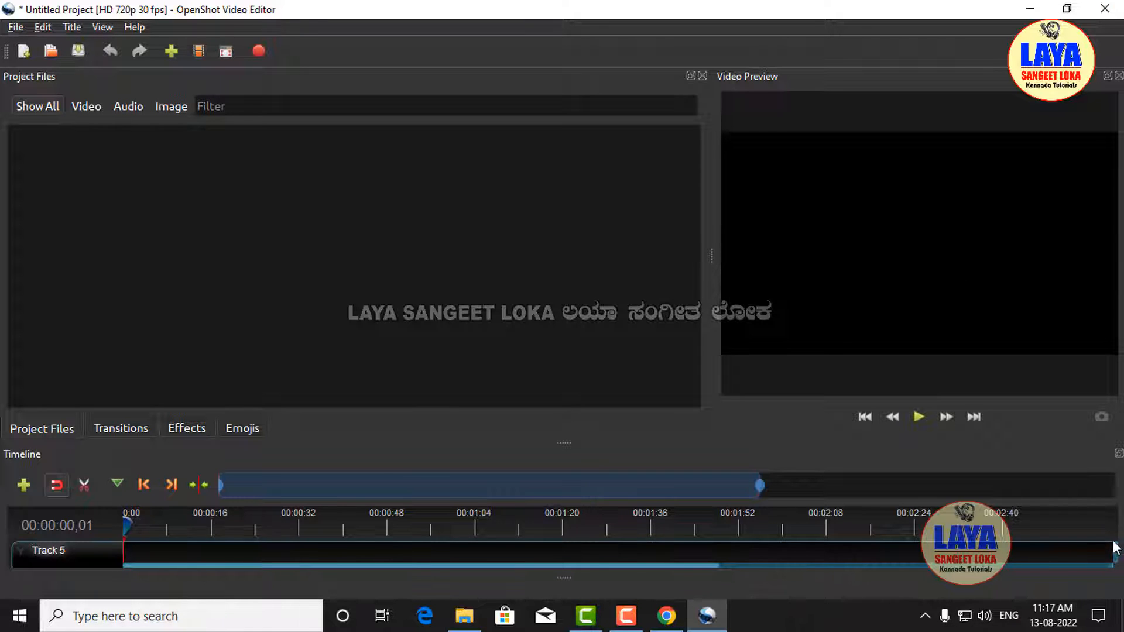
drag(1115, 535, 753, 525)
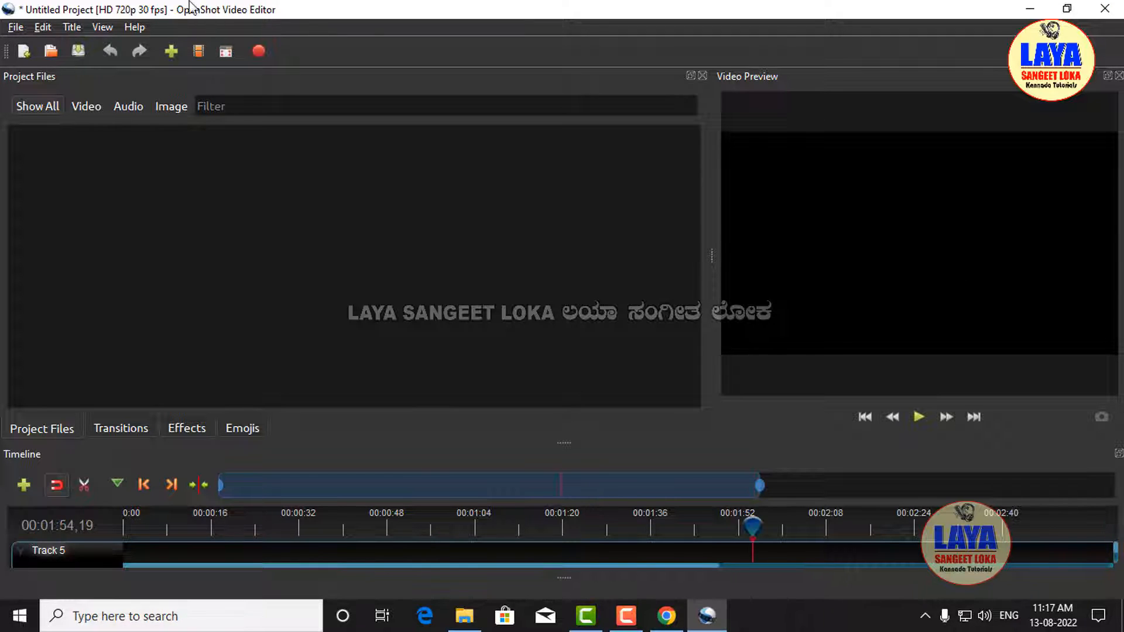
Examine the File, Edit, Title, View and Help commands and the available transitions, and return to the project files.
click(13, 33)
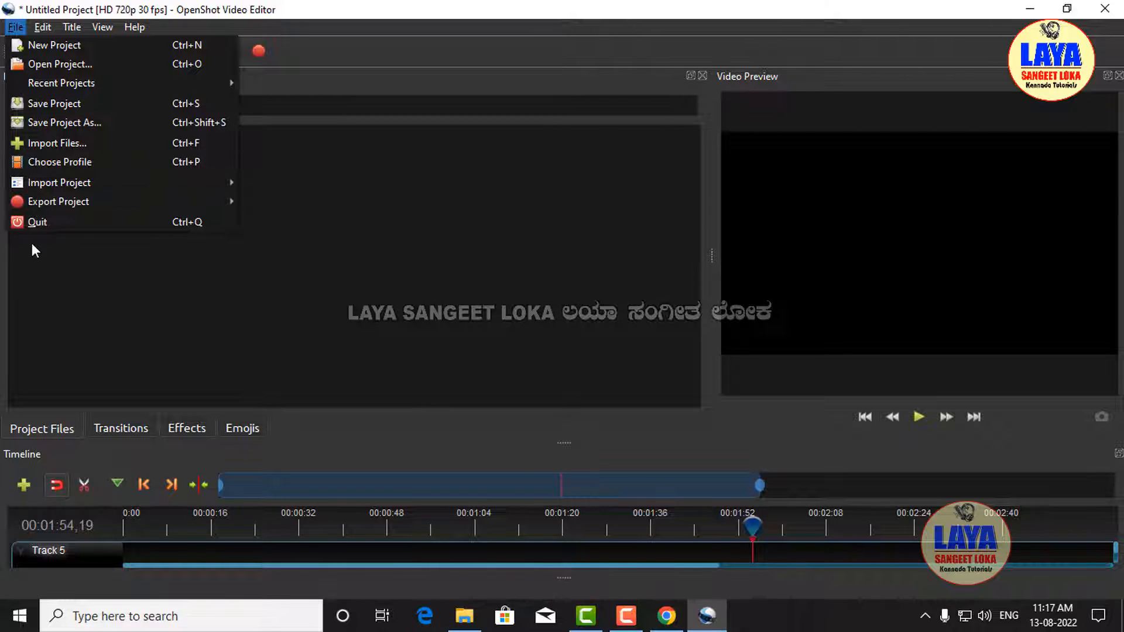
click(45, 23)
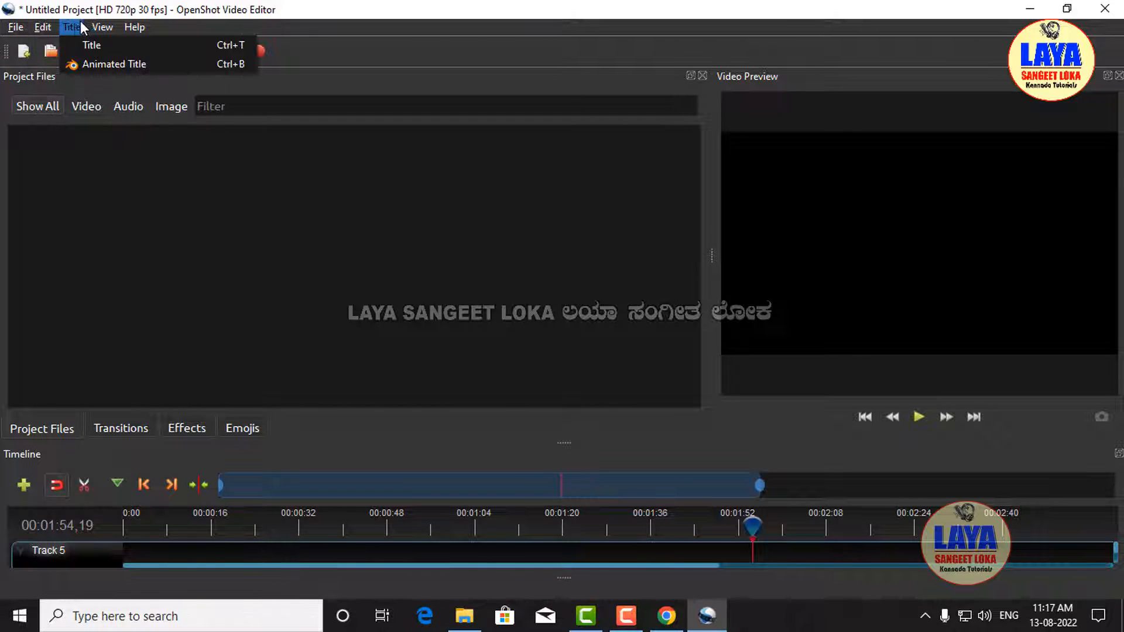
mouse_move(72, 27)
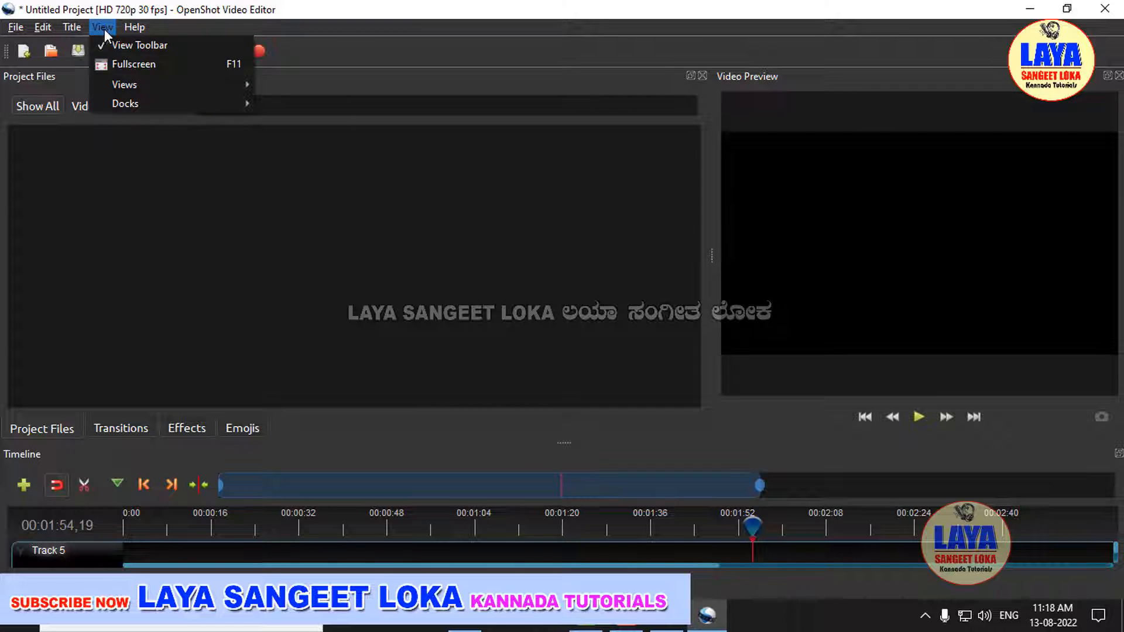
mouse_move(132, 27)
mouse_move(15, 27)
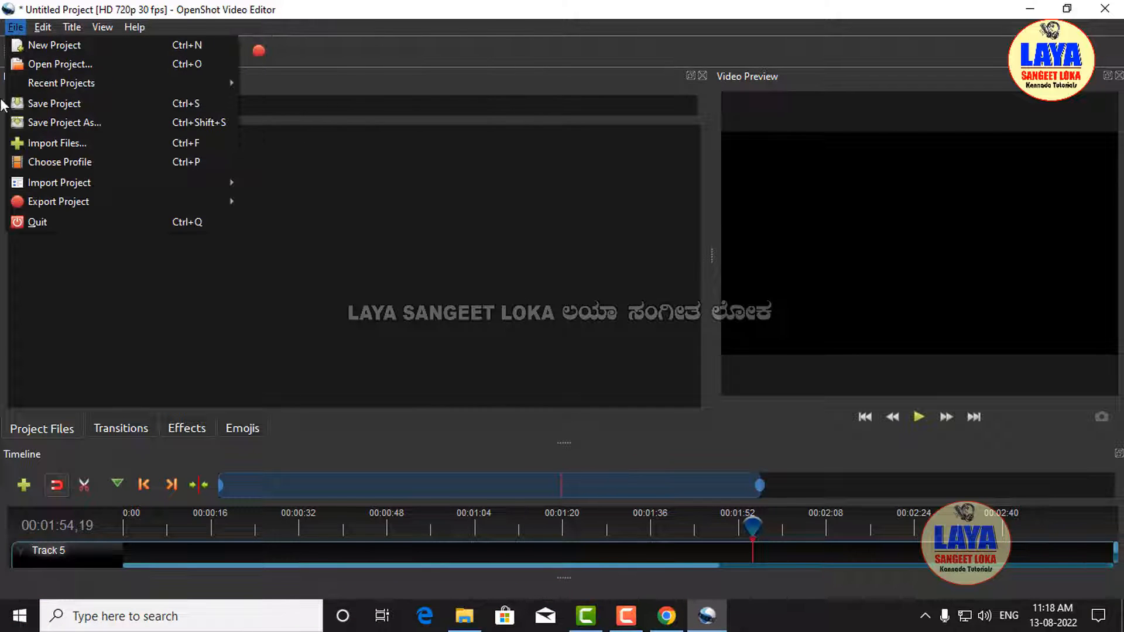
click(472, 232)
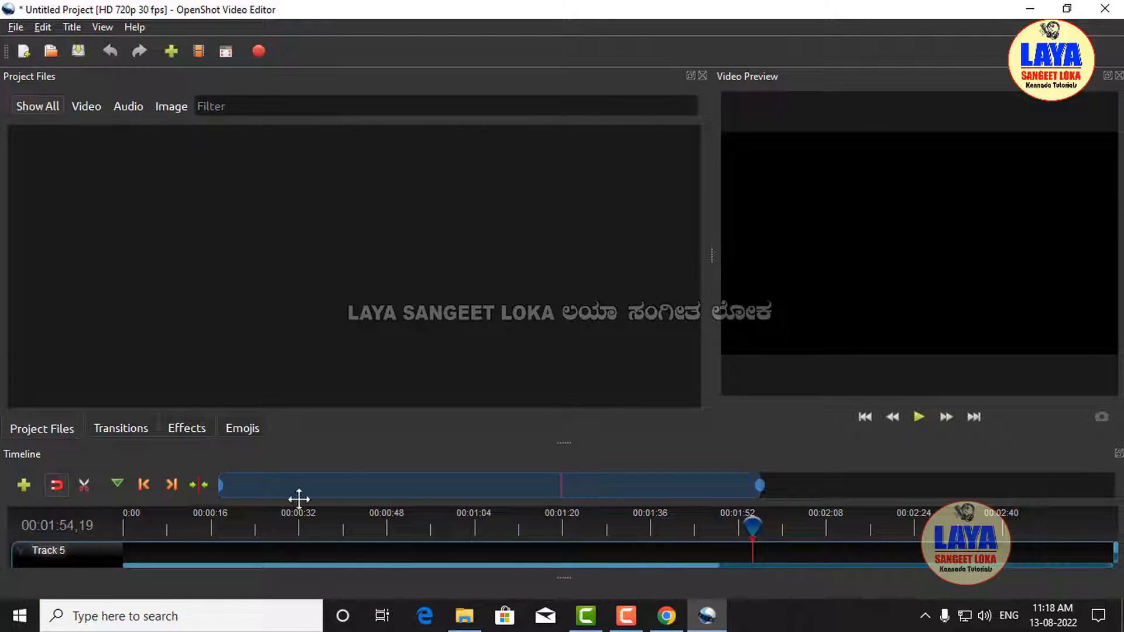
click(117, 429)
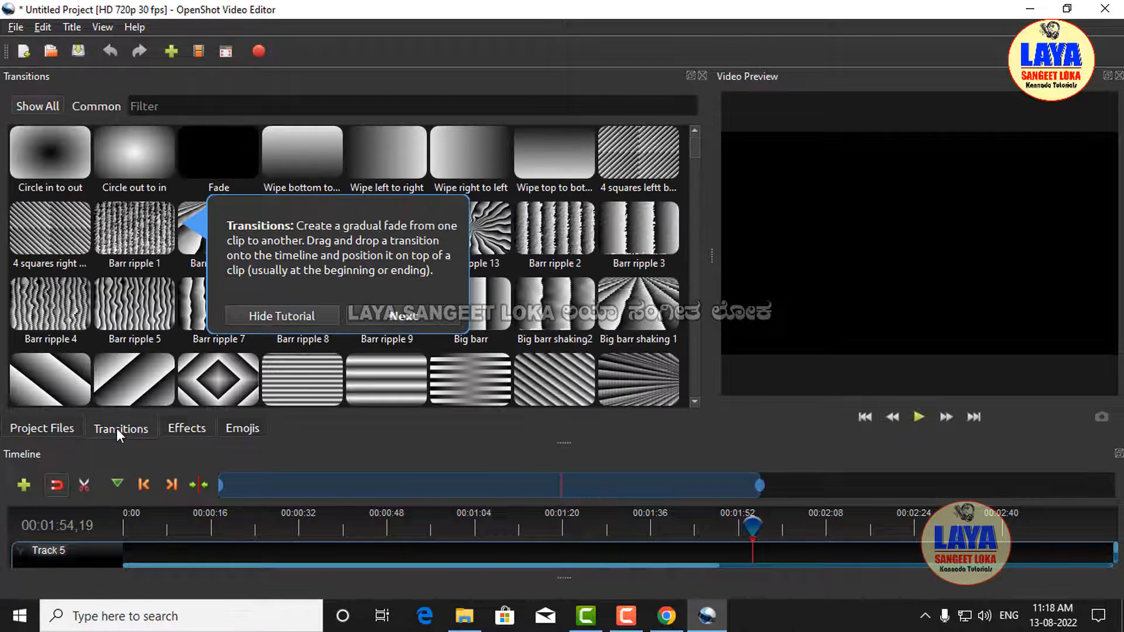
click(58, 429)
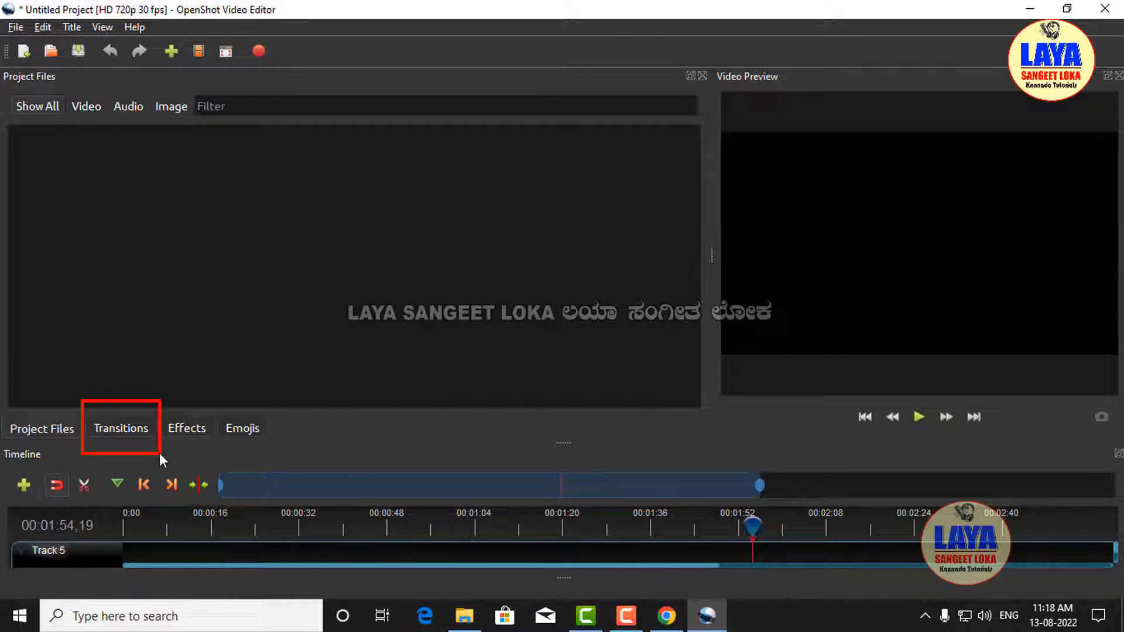
drag(154, 390, 212, 450)
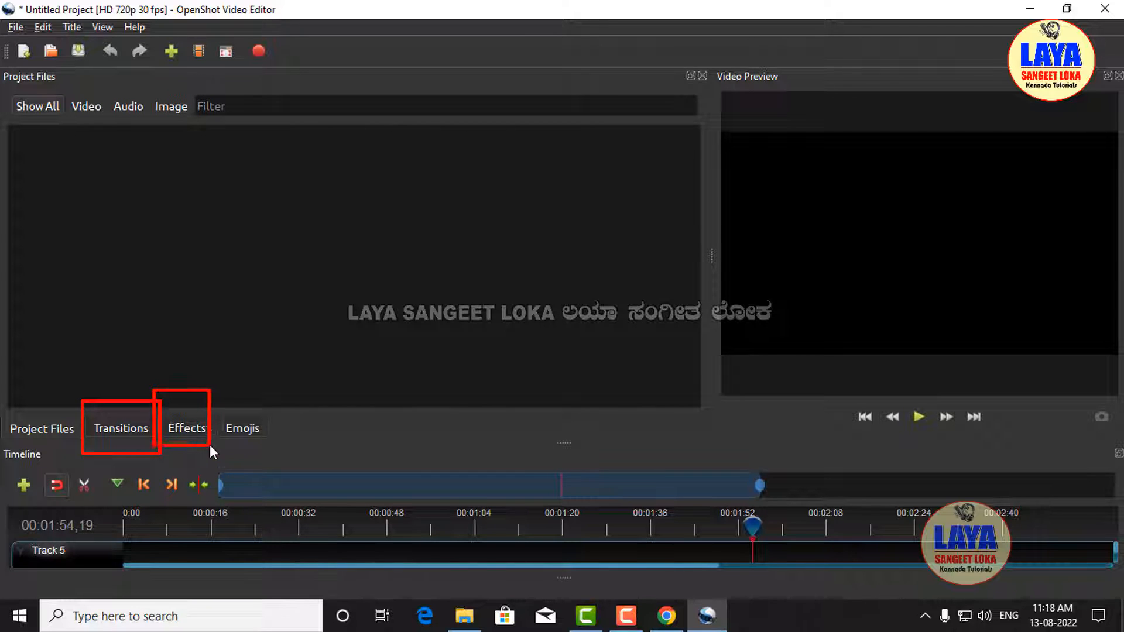
drag(219, 389, 266, 461)
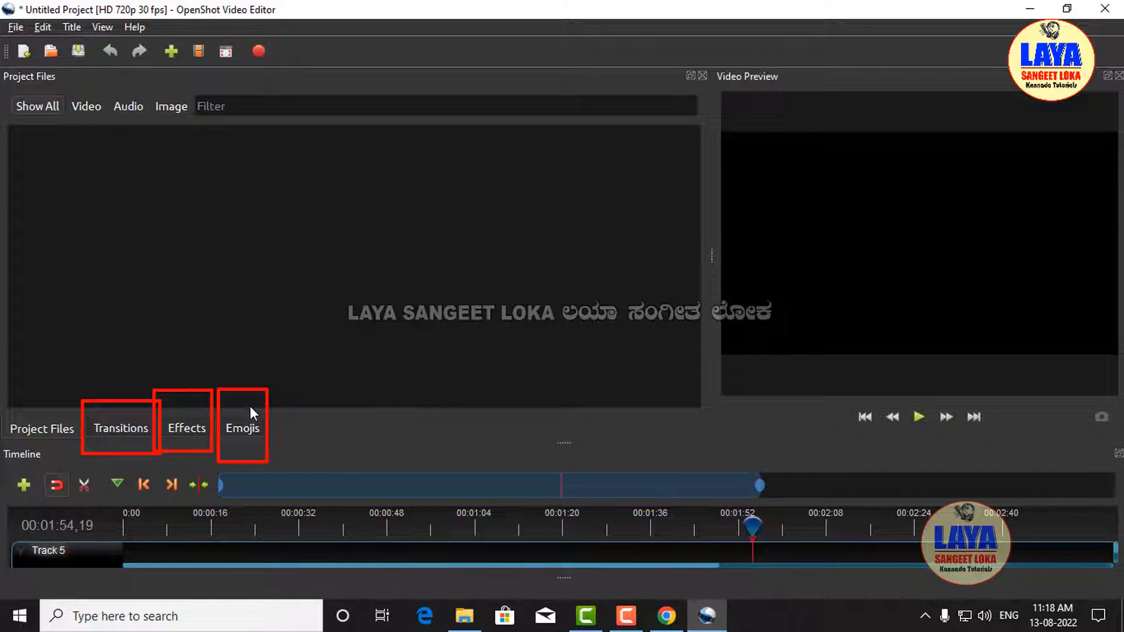
key(Escape)
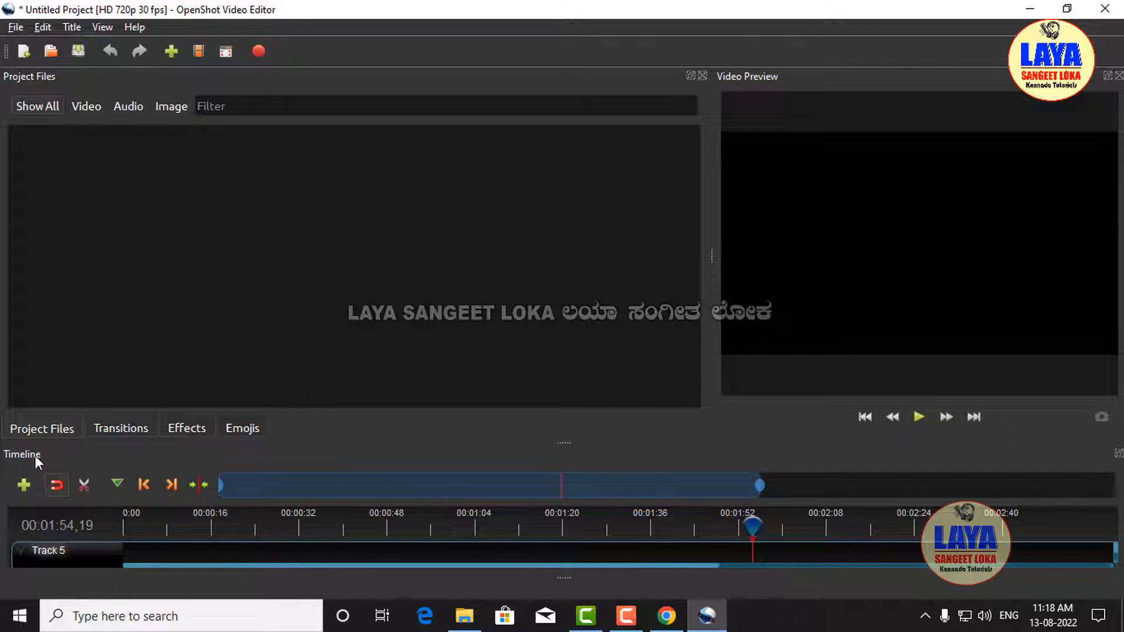
Start importing files from the Downloads folder and show its contents as picture thumbnails.
click(13, 28)
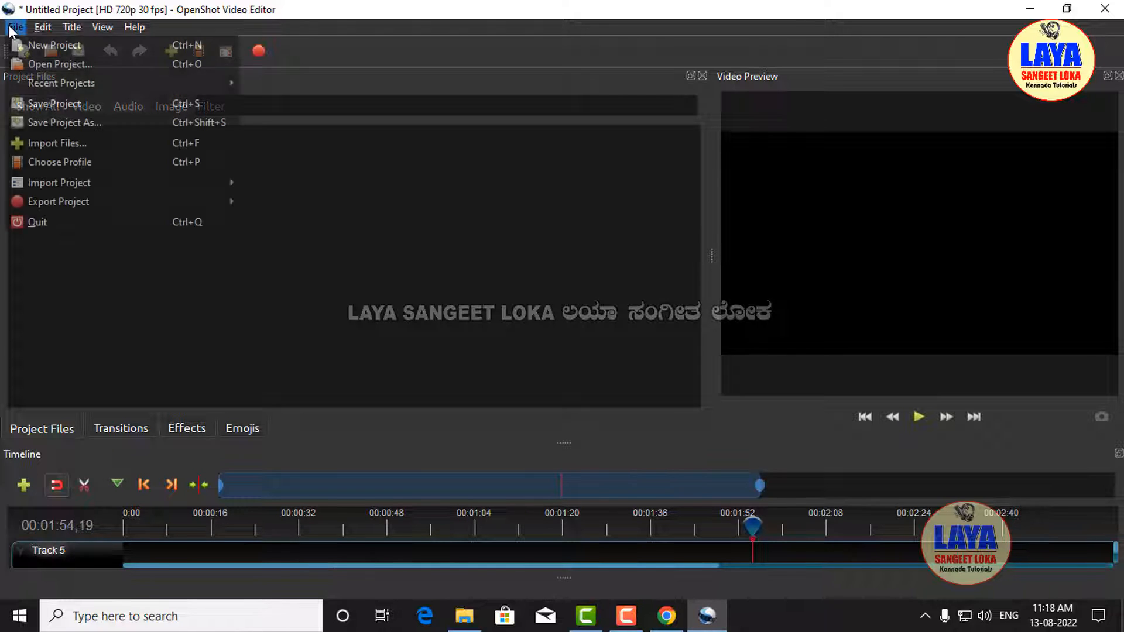
click(66, 147)
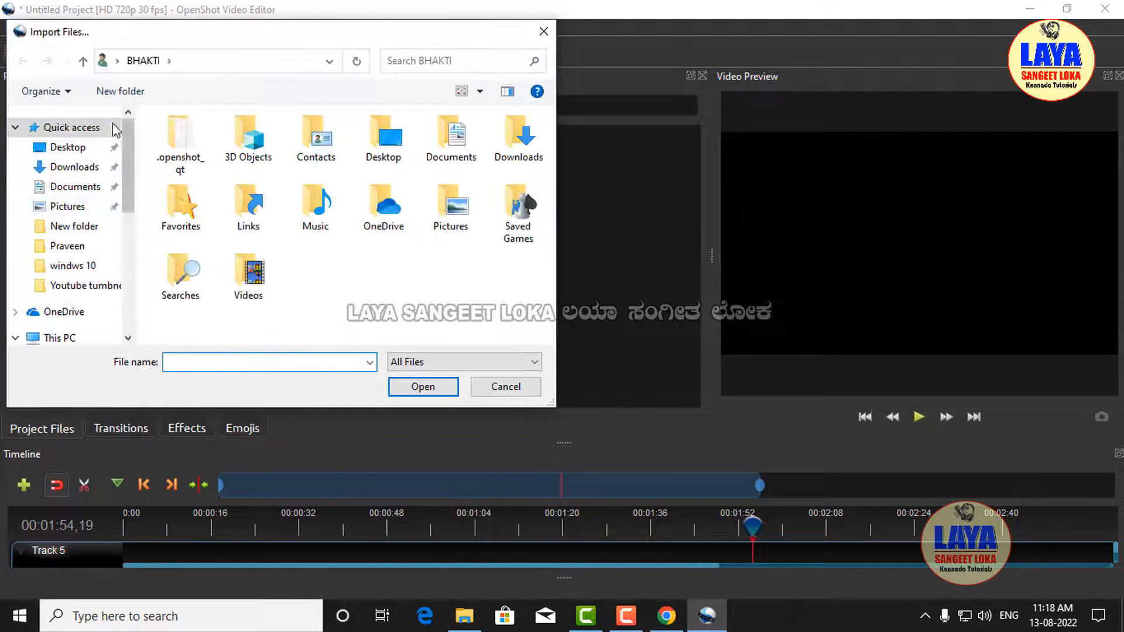
click(88, 168)
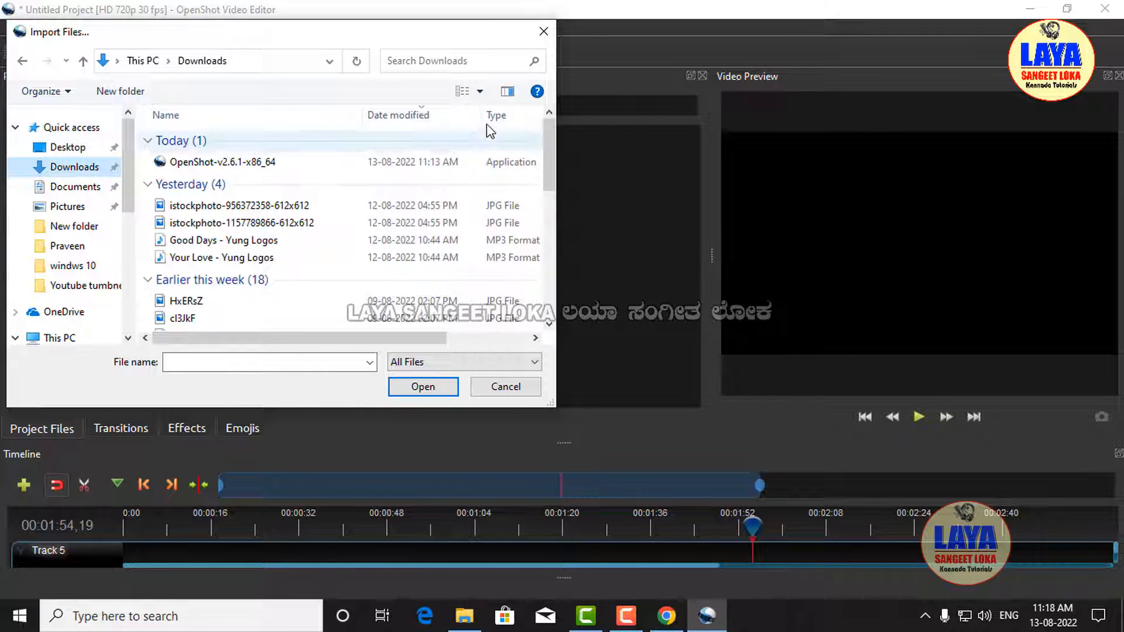
click(480, 92)
click(558, 47)
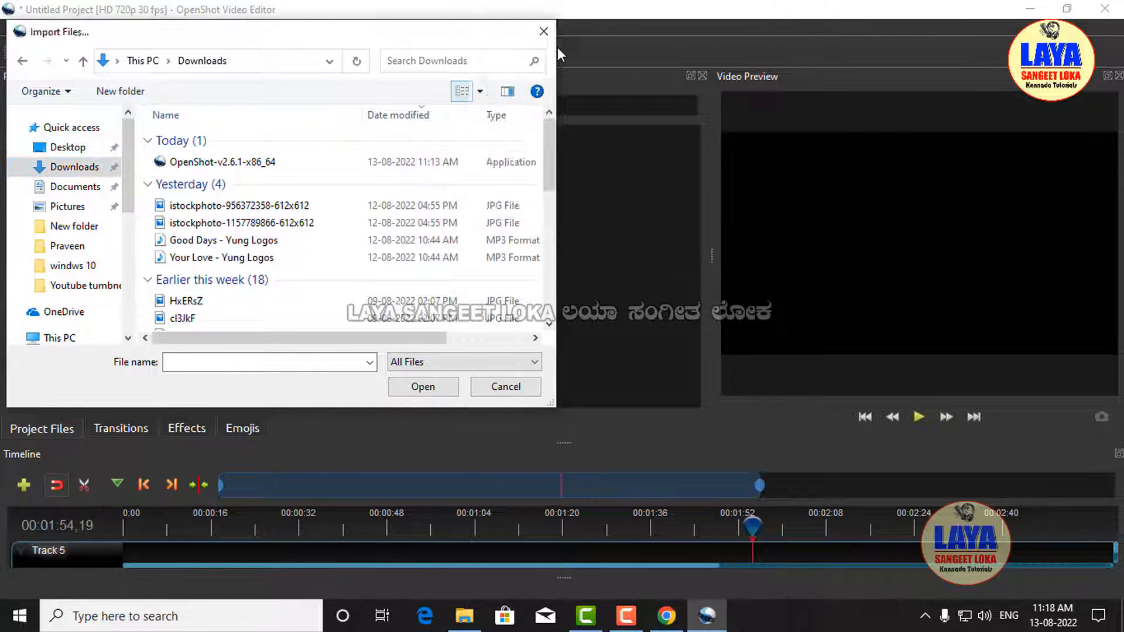
drag(554, 144, 552, 184)
click(205, 174)
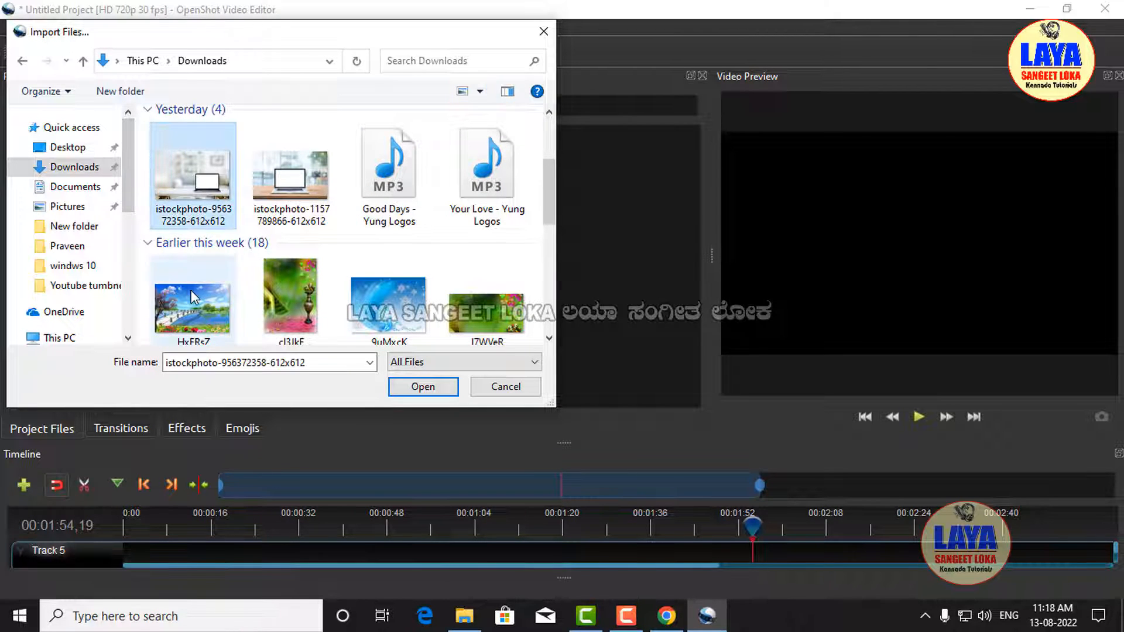
ctrl+click(192, 292)
ctrl+click(388, 301)
ctrl+click(492, 327)
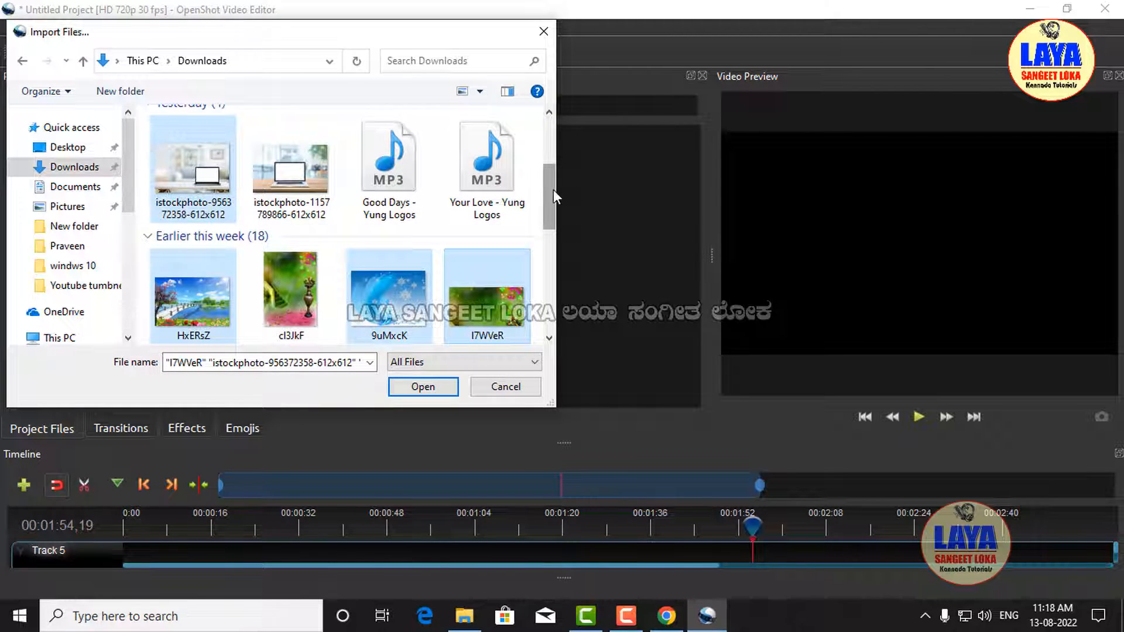
drag(554, 188, 552, 230)
ctrl+click(234, 241)
ctrl+click(286, 234)
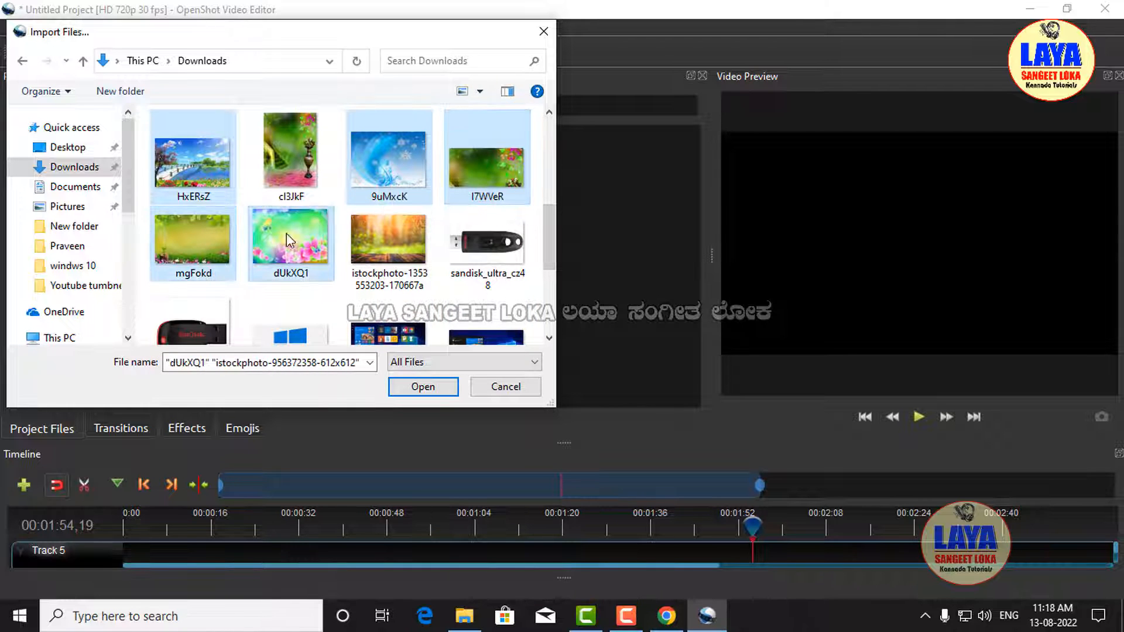
ctrl+click(381, 241)
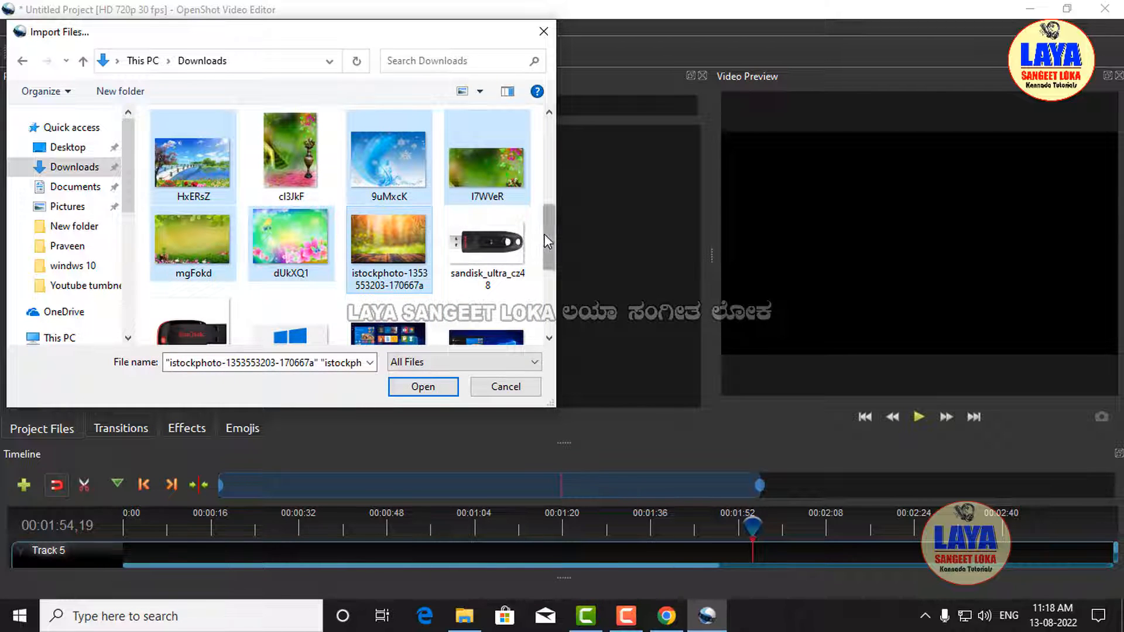
drag(544, 233, 545, 190)
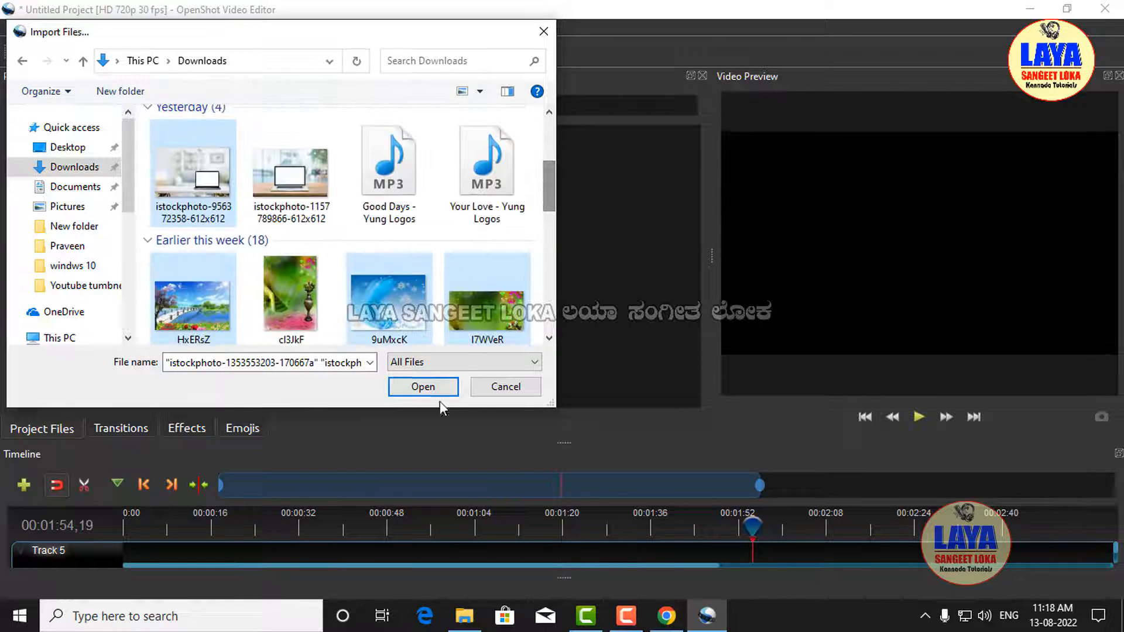
click(423, 386)
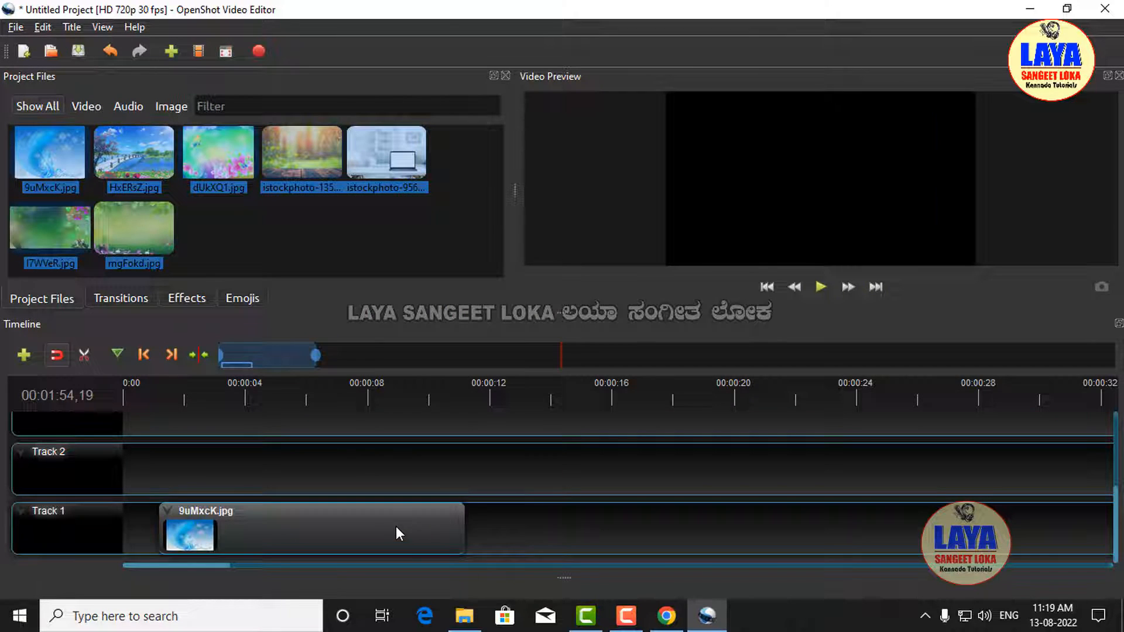
Move the 9uMxcK.jpg clip to the start of Track 1 and add HxERsZ.jpg and dUkXQ1.jpg to the timeline.
drag(396, 531, 241, 532)
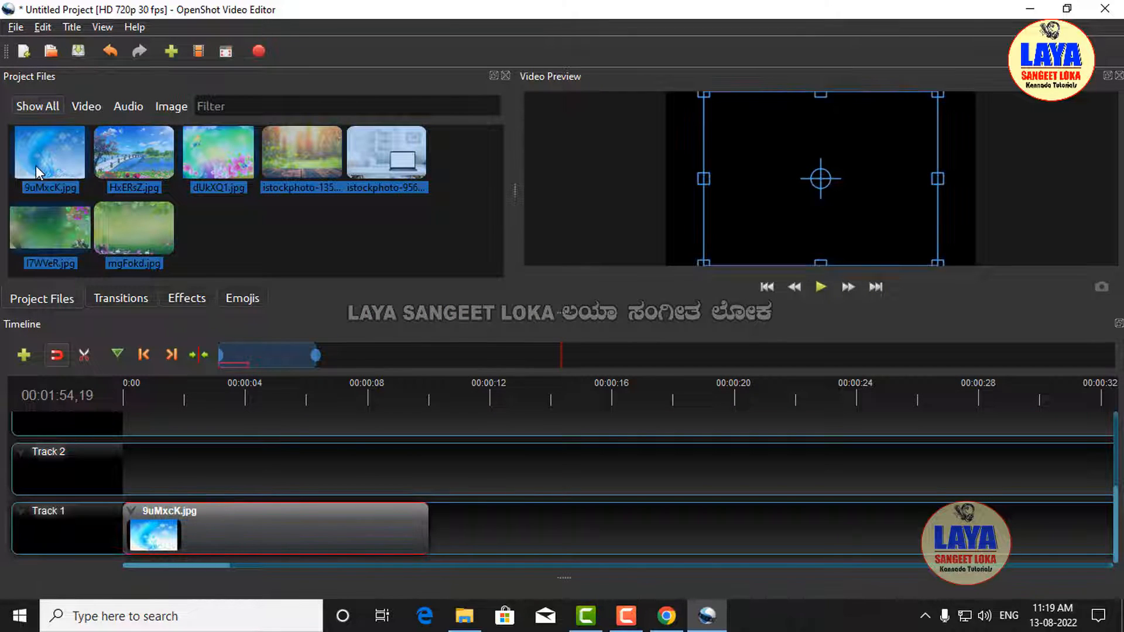
click(151, 183)
click(491, 551)
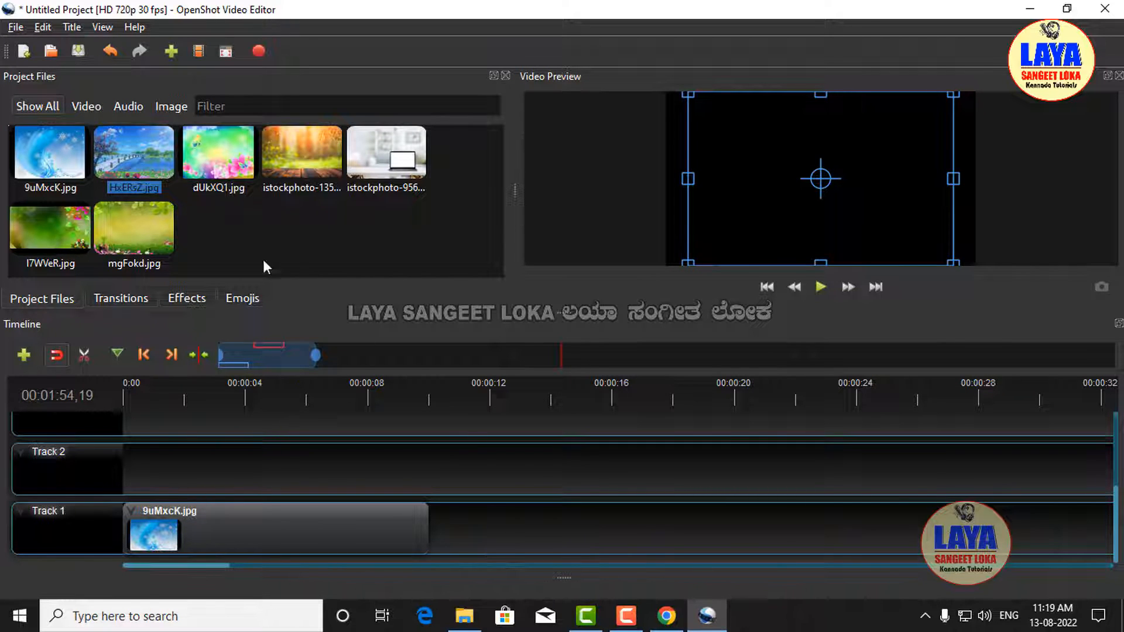
click(217, 154)
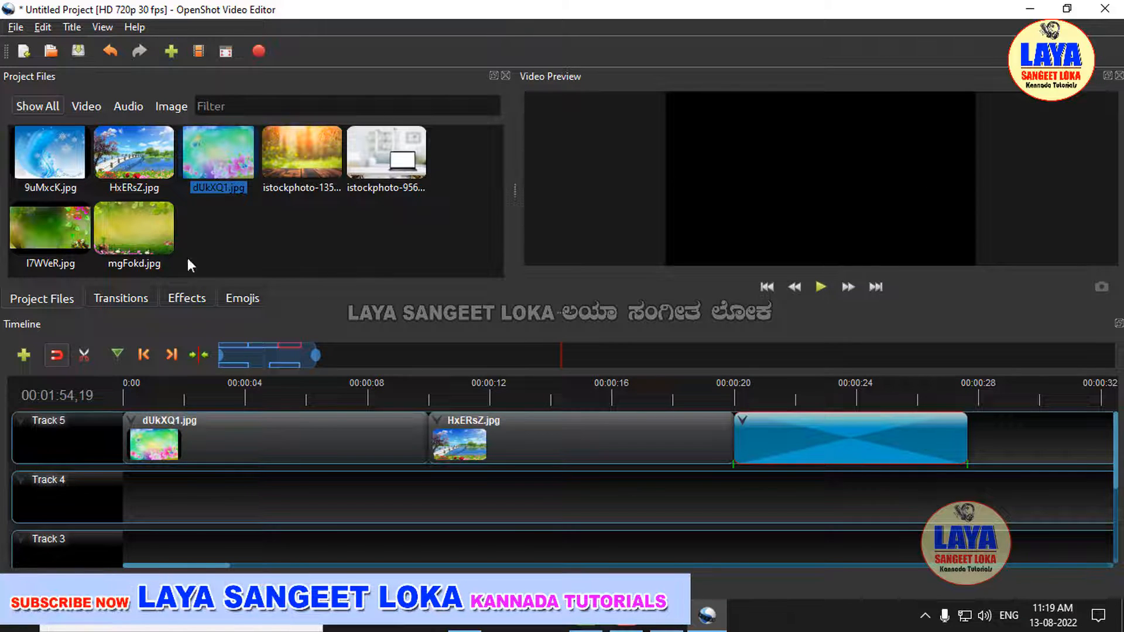
drag(1037, 447, 157, 440)
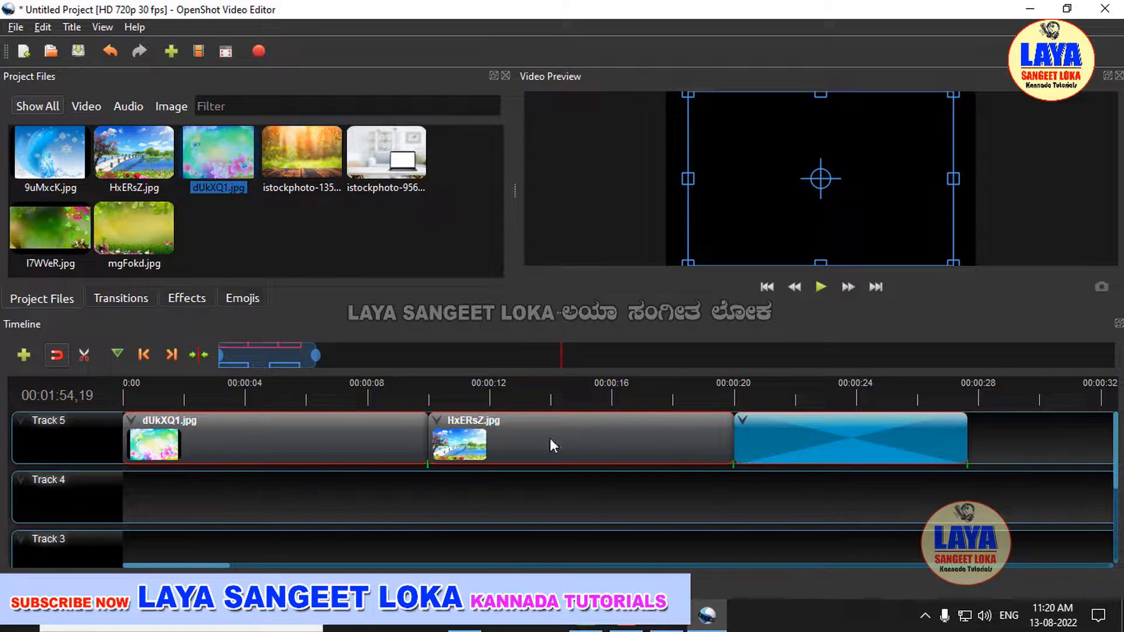
drag(311, 444, 843, 412)
drag(312, 174, 301, 419)
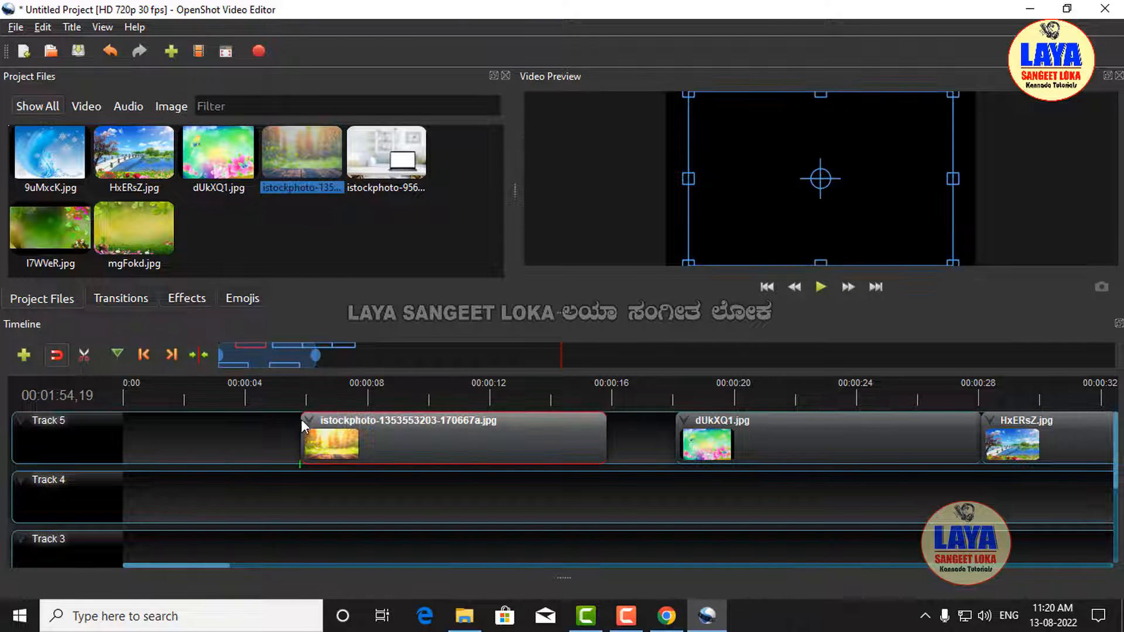
drag(431, 447, 246, 439)
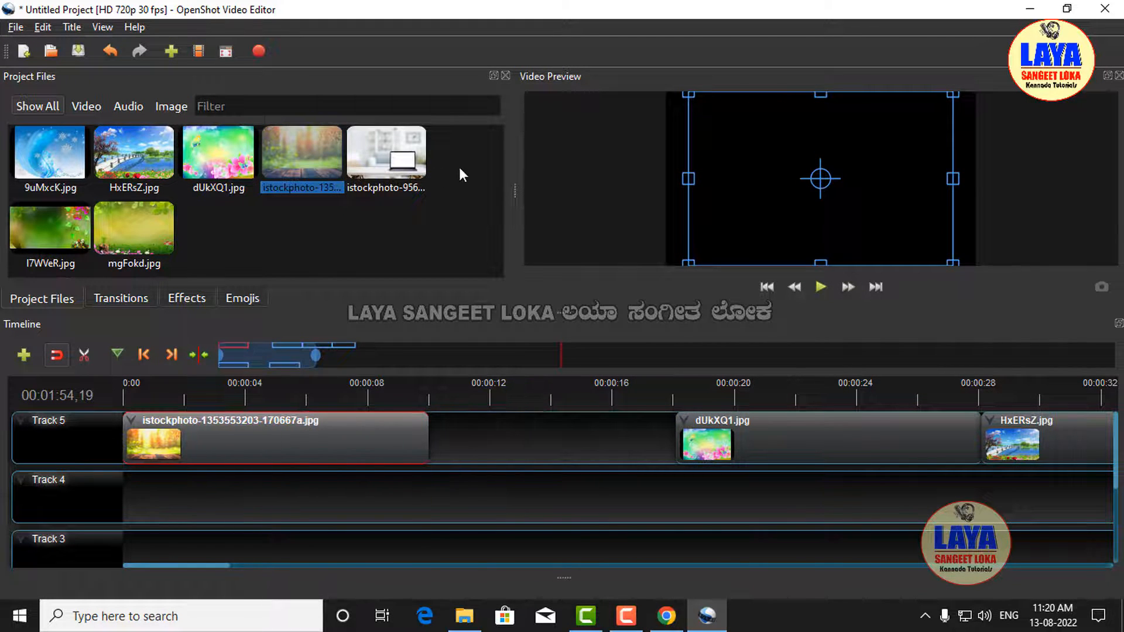
drag(386, 155, 479, 445)
drag(648, 442, 579, 440)
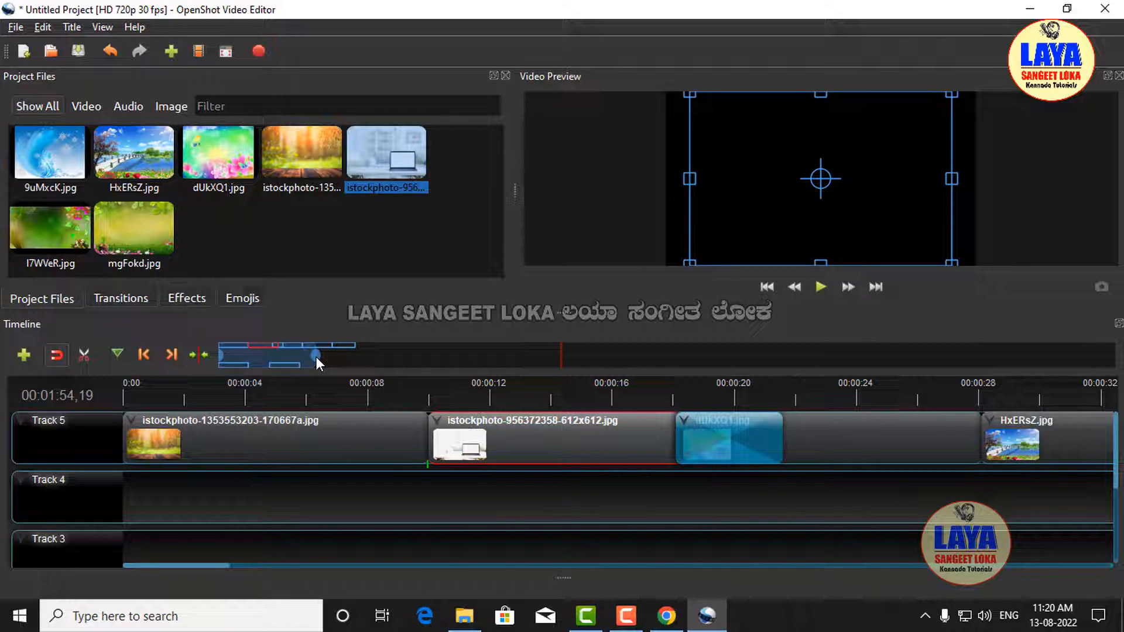
Space out the Track 5 items, moving HxERsZ.jpg to about 36 s, dUkXQ1.jpg to about 23 s and the last transition further along.
drag(315, 356, 837, 363)
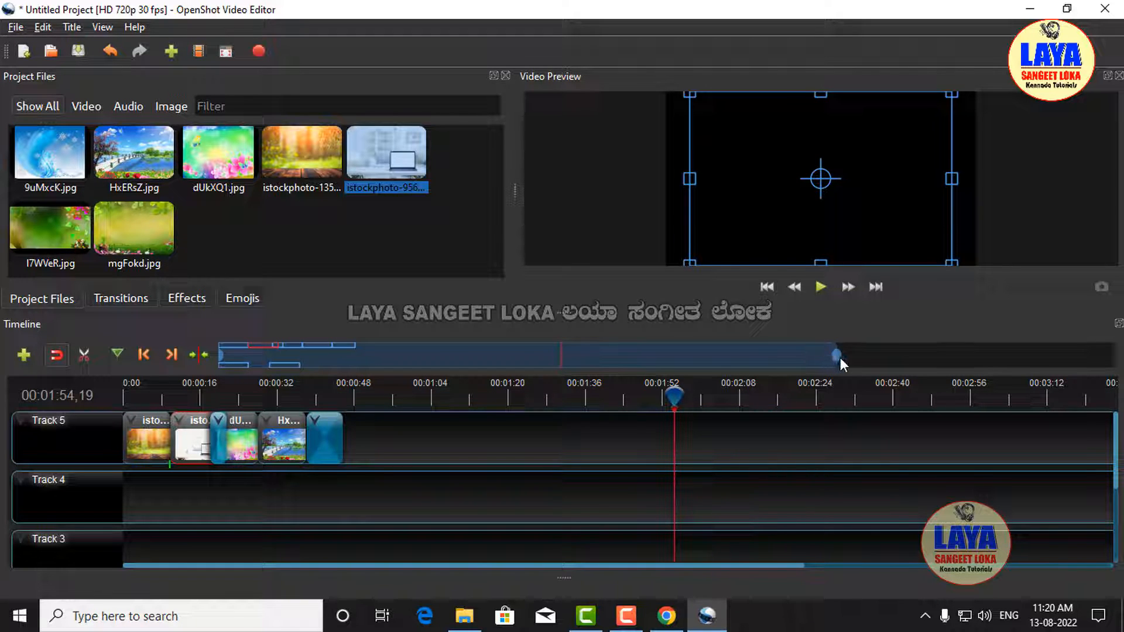
drag(841, 357, 620, 357)
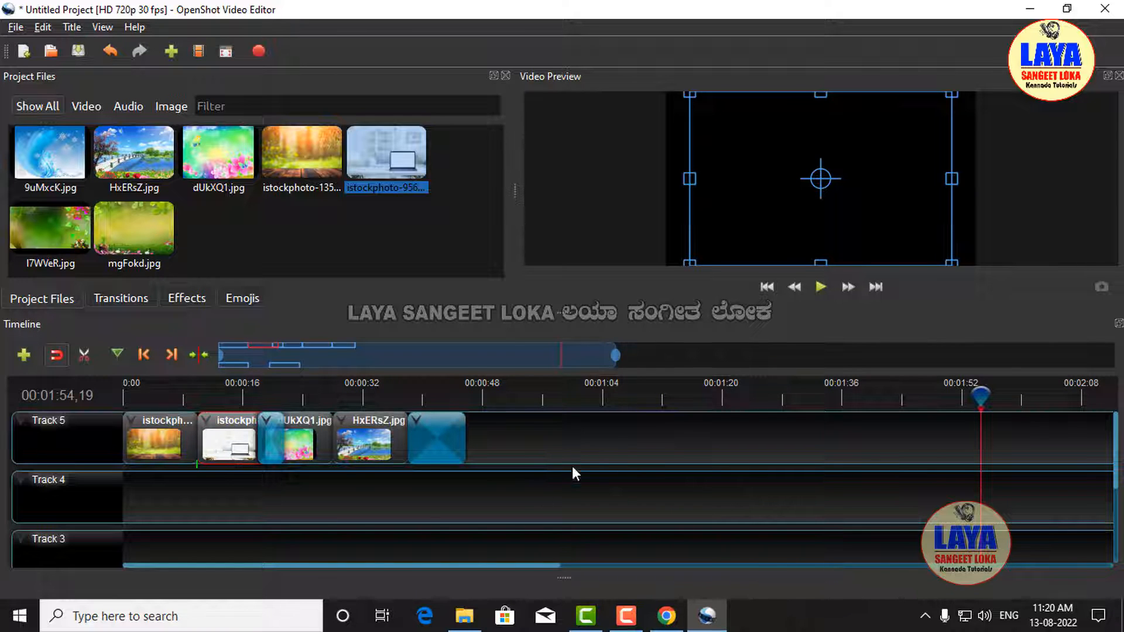
drag(432, 436, 527, 435)
drag(369, 439, 427, 439)
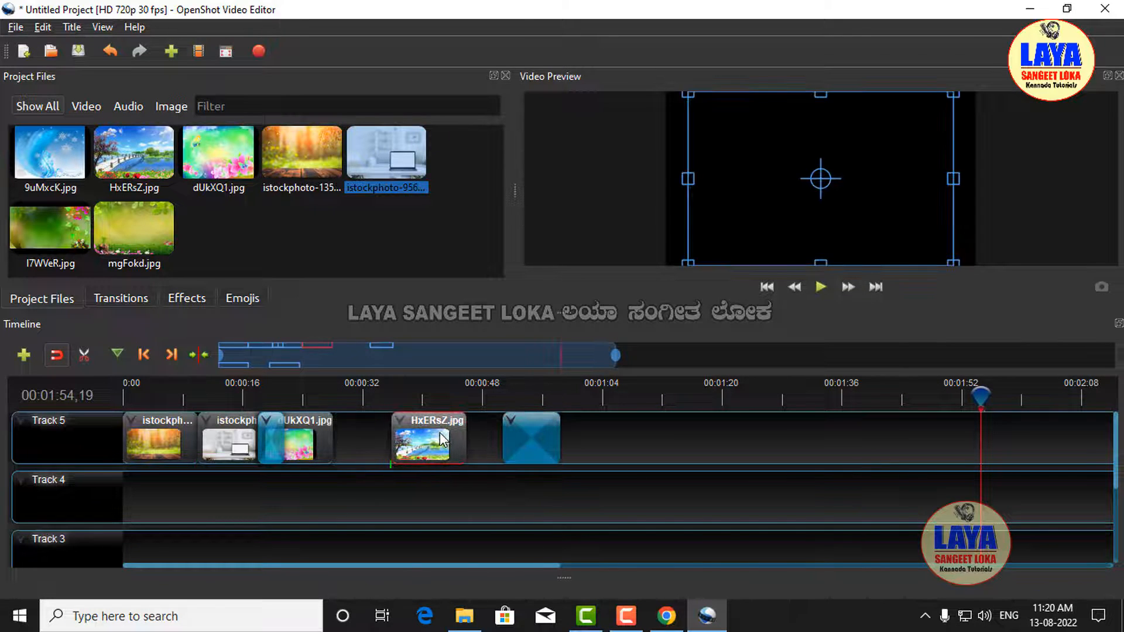
drag(309, 437, 344, 437)
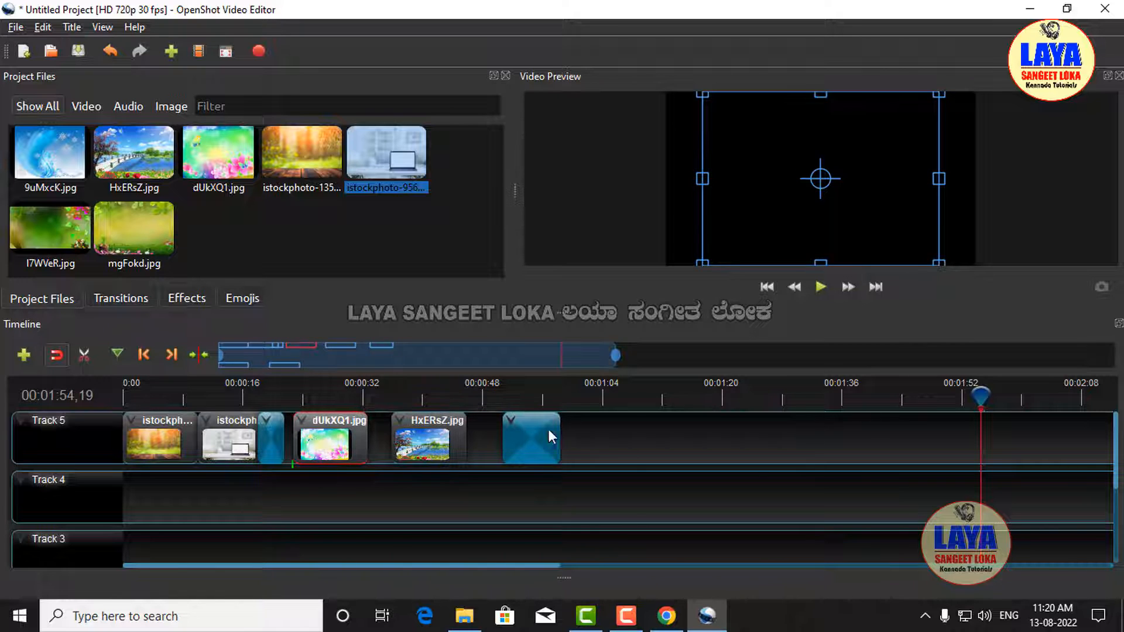
drag(549, 430, 615, 432)
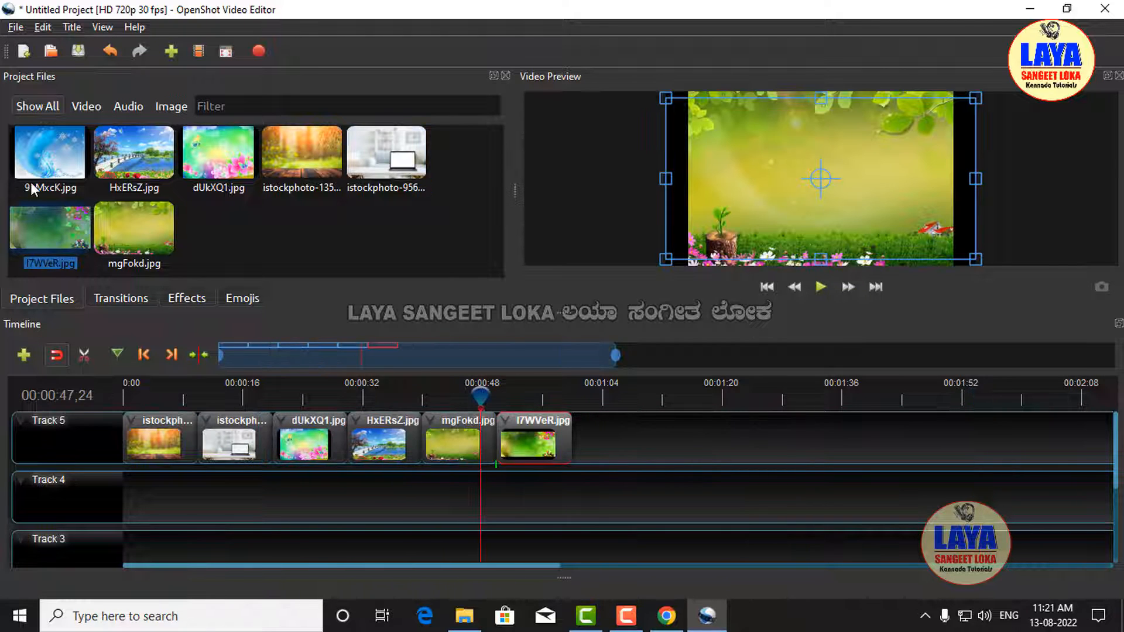
Save the project under the name New as an OpenShot project.
key(ctrl+s)
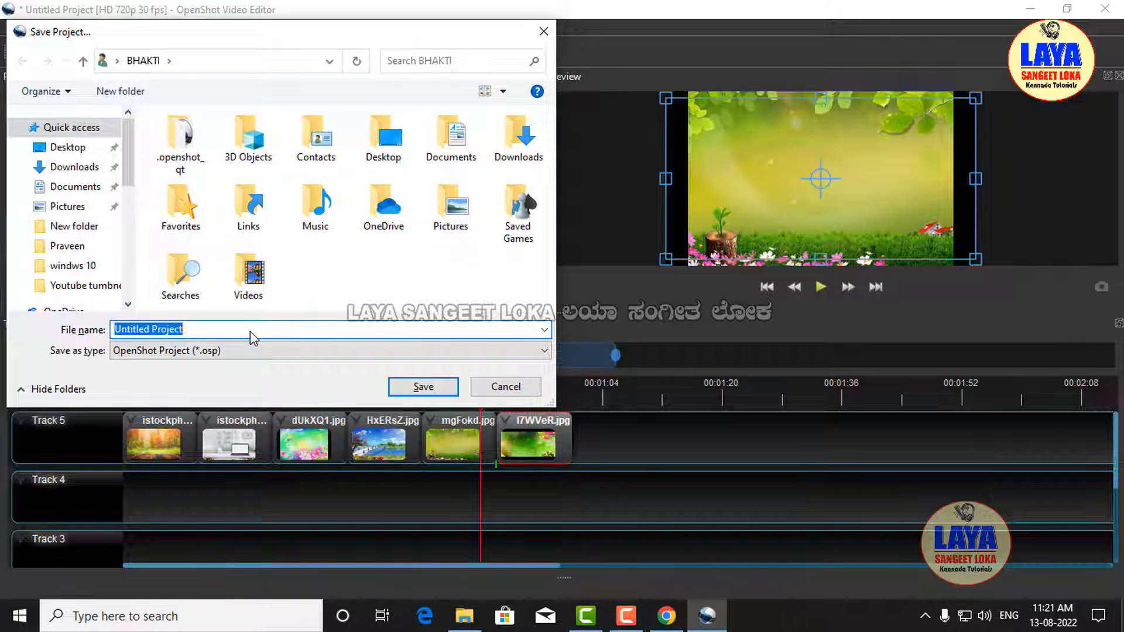
text(New)
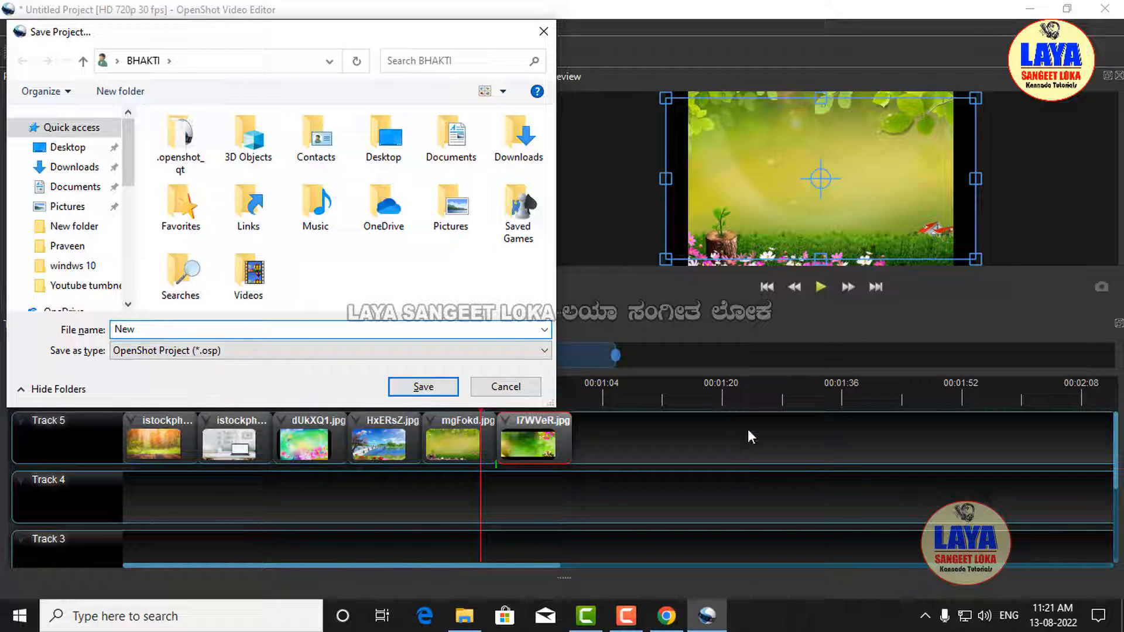
click(457, 395)
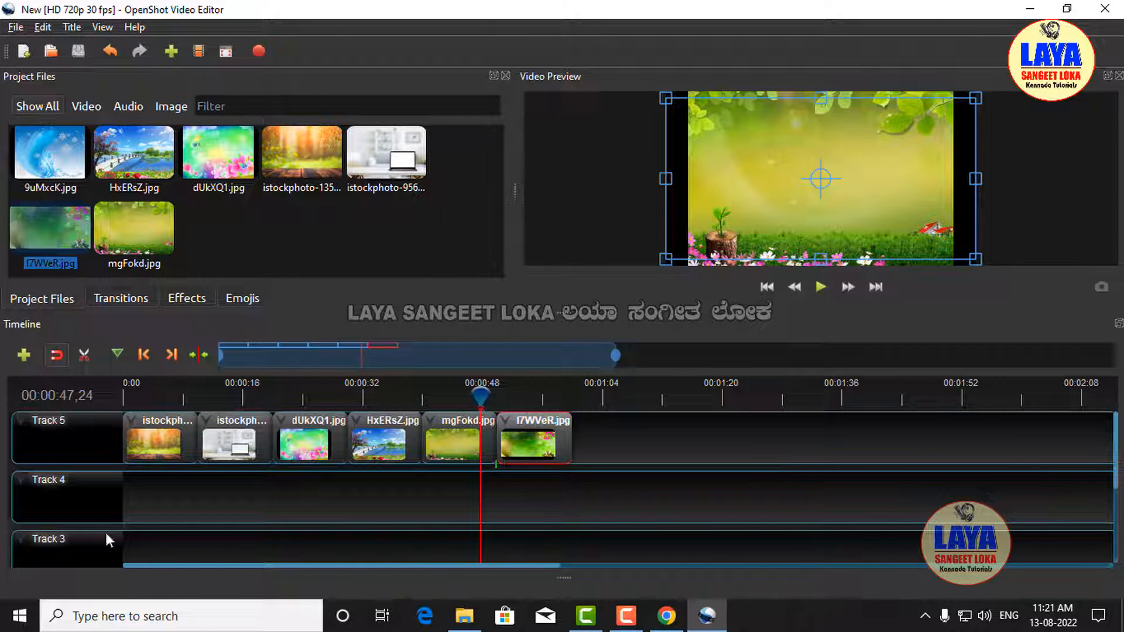
Position the playhead where the first two Track 5 clips meet and look through the available transitions and effects.
click(196, 382)
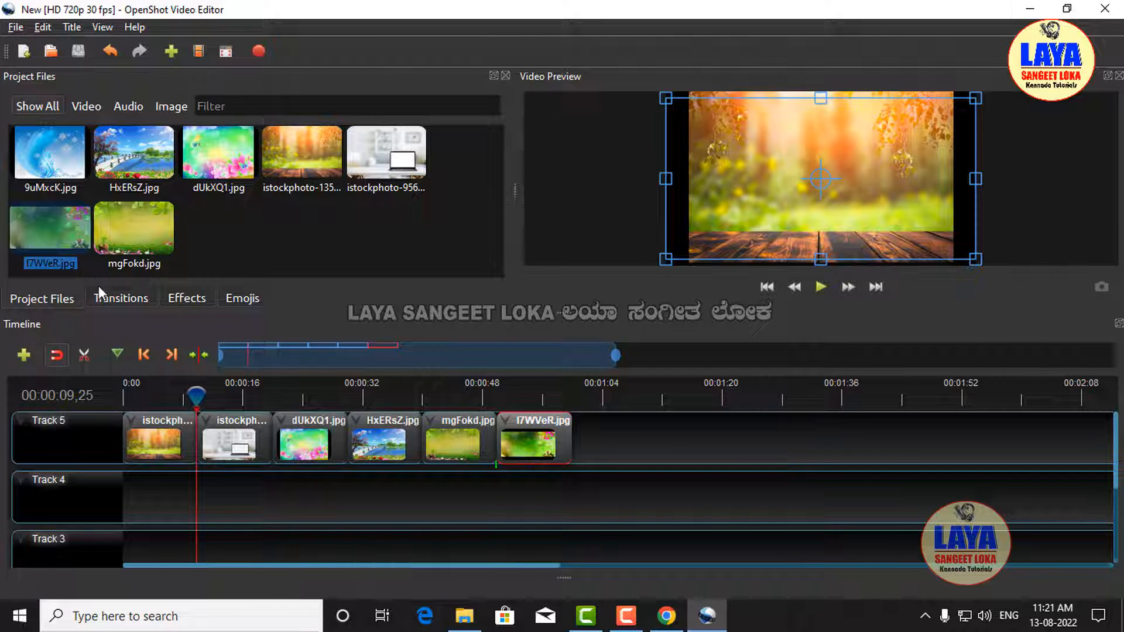
click(113, 299)
click(399, 277)
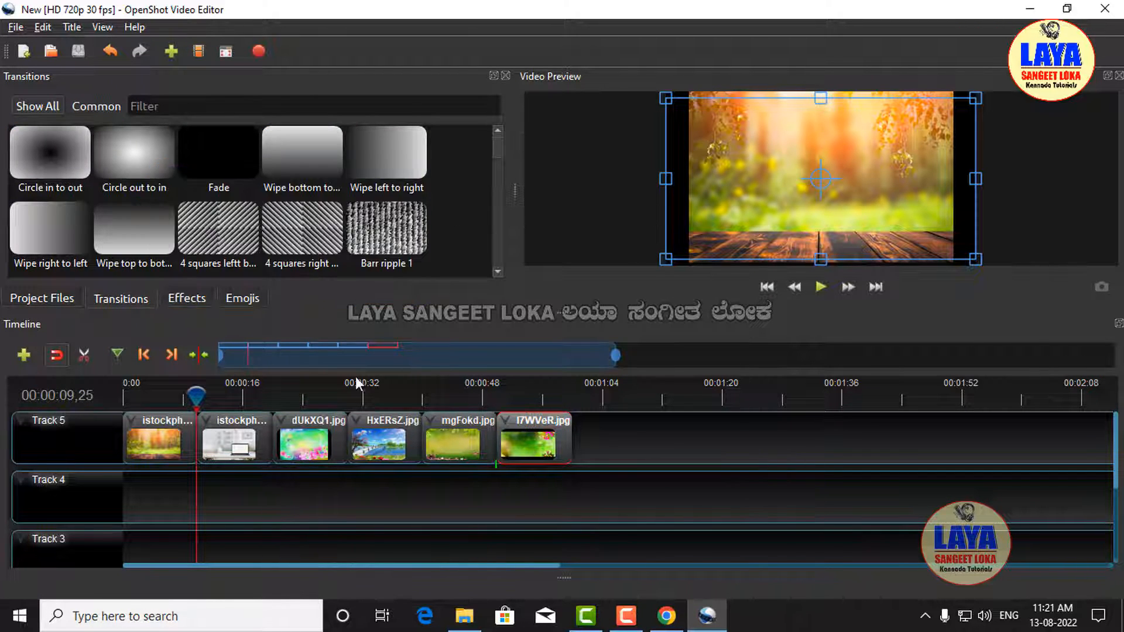
mouse_move(496, 147)
mouse_down()
mouse_move(495, 262)
mouse_move(510, 133)
mouse_up()
click(187, 298)
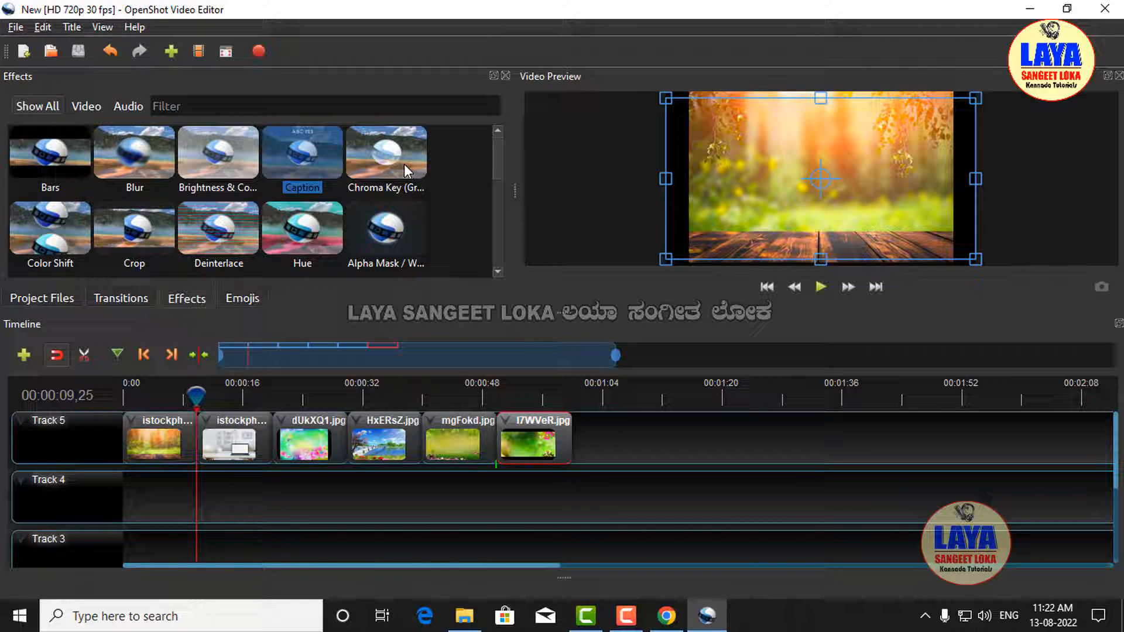
mouse_move(501, 155)
mouse_down()
mouse_move(493, 249)
mouse_move(498, 143)
mouse_up()
Add the Big barr transition across the join of the first two Track 5 clips and shorten it to about 5 seconds.
click(123, 300)
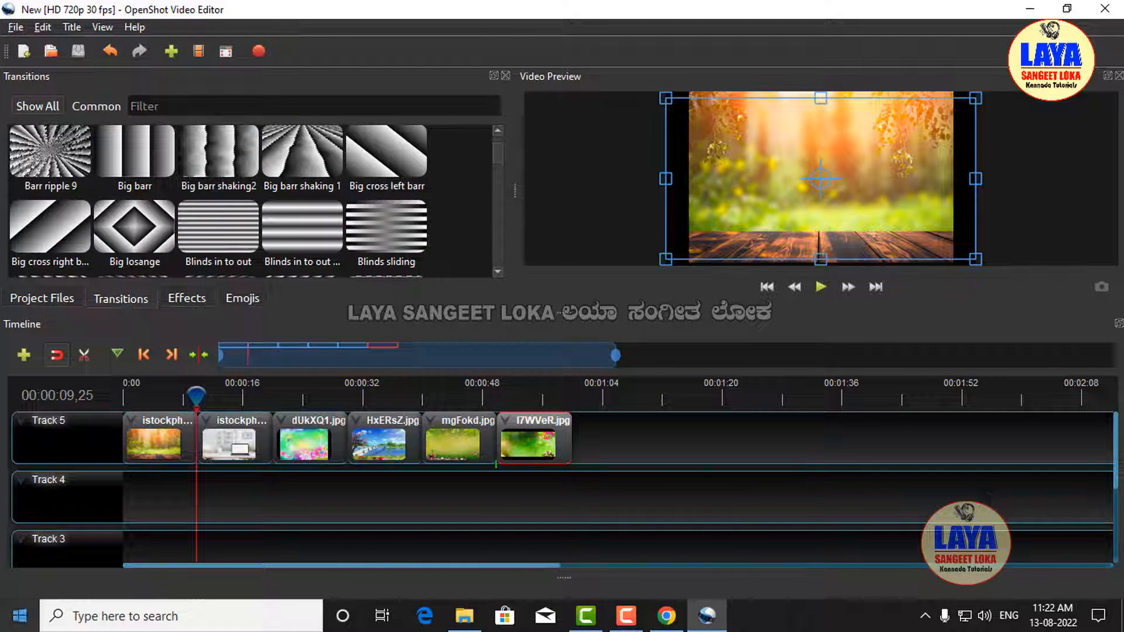
drag(131, 151, 167, 444)
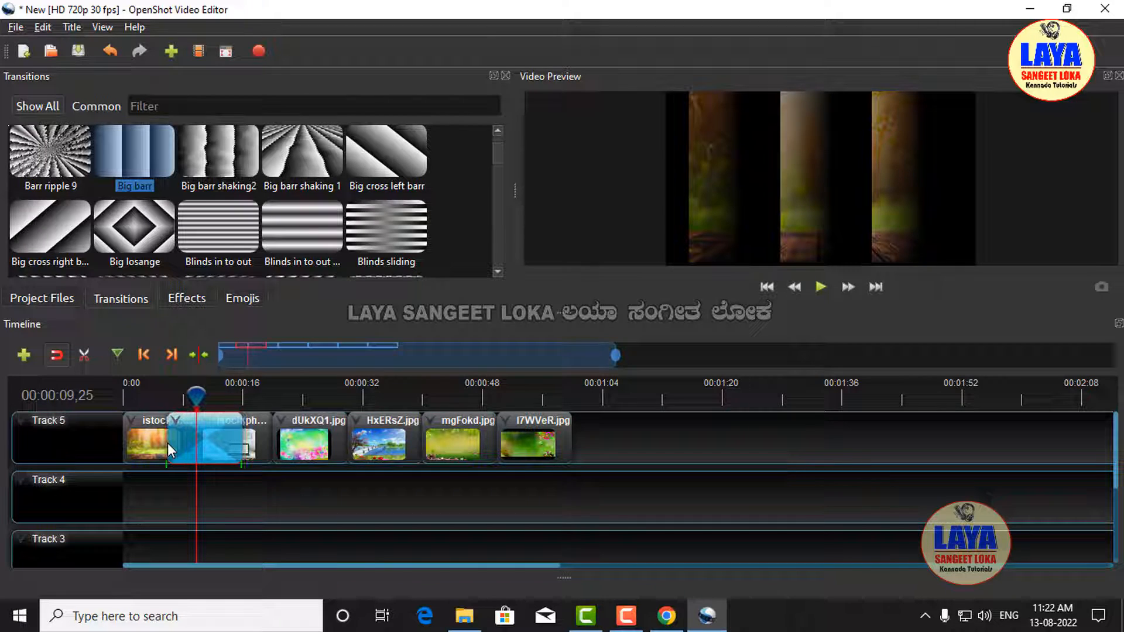
drag(238, 446, 214, 440)
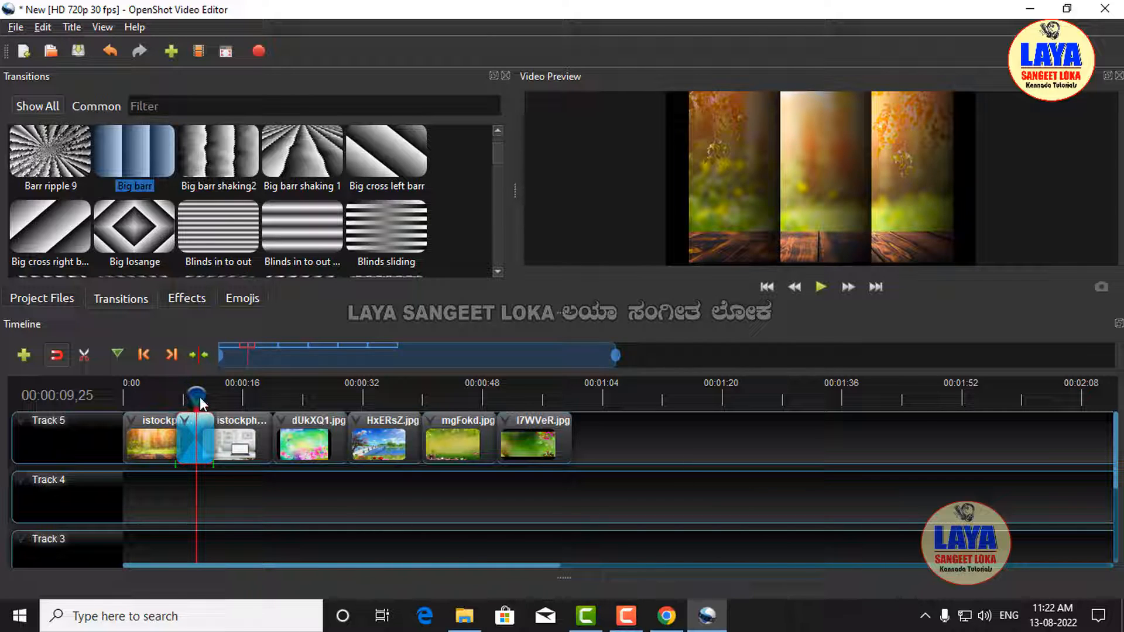
Play the timeline from near its start to preview the transition between the first two clips.
drag(195, 399, 130, 398)
key(space)
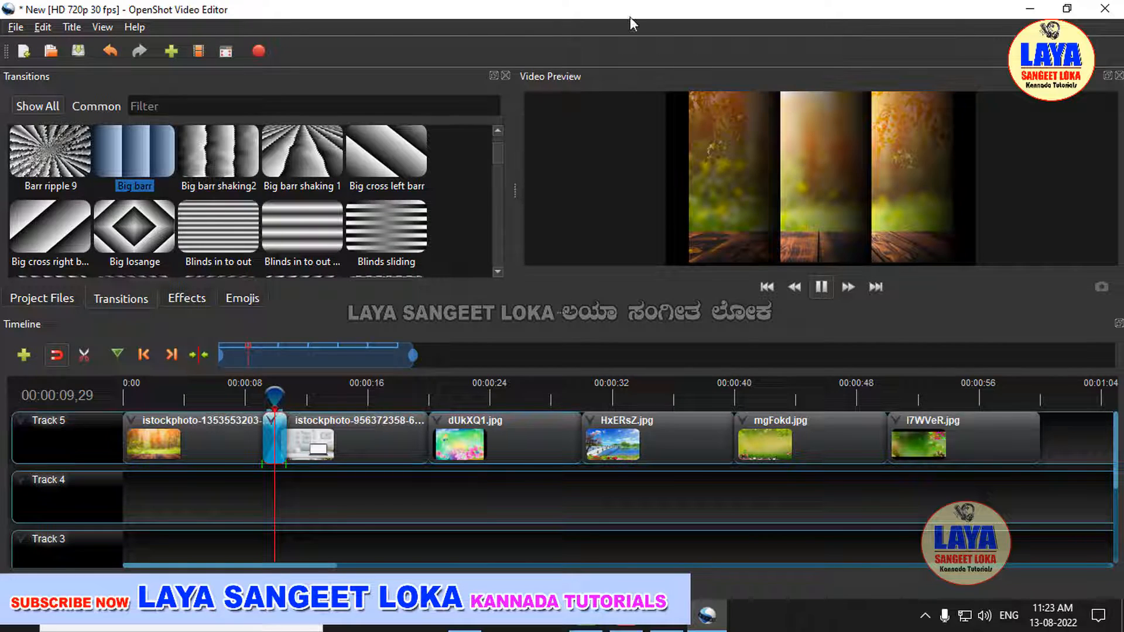
Add the Circle in to out transition on Track 5 and trim both its ends to span just the join of the second and third clips.
drag(502, 153, 521, 69)
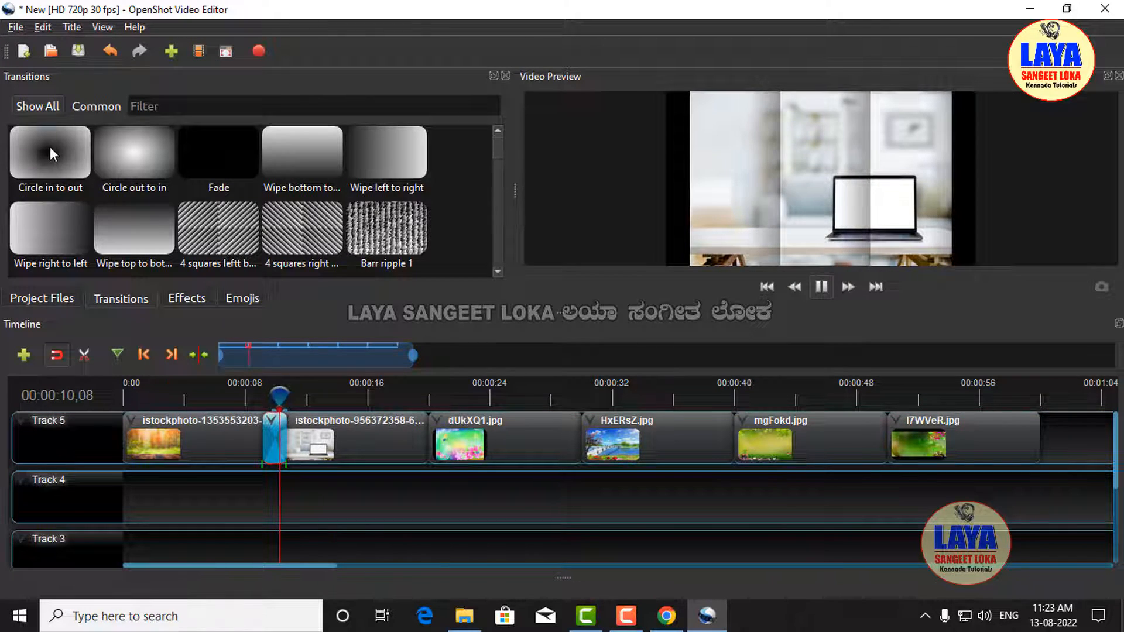
drag(50, 146, 364, 431)
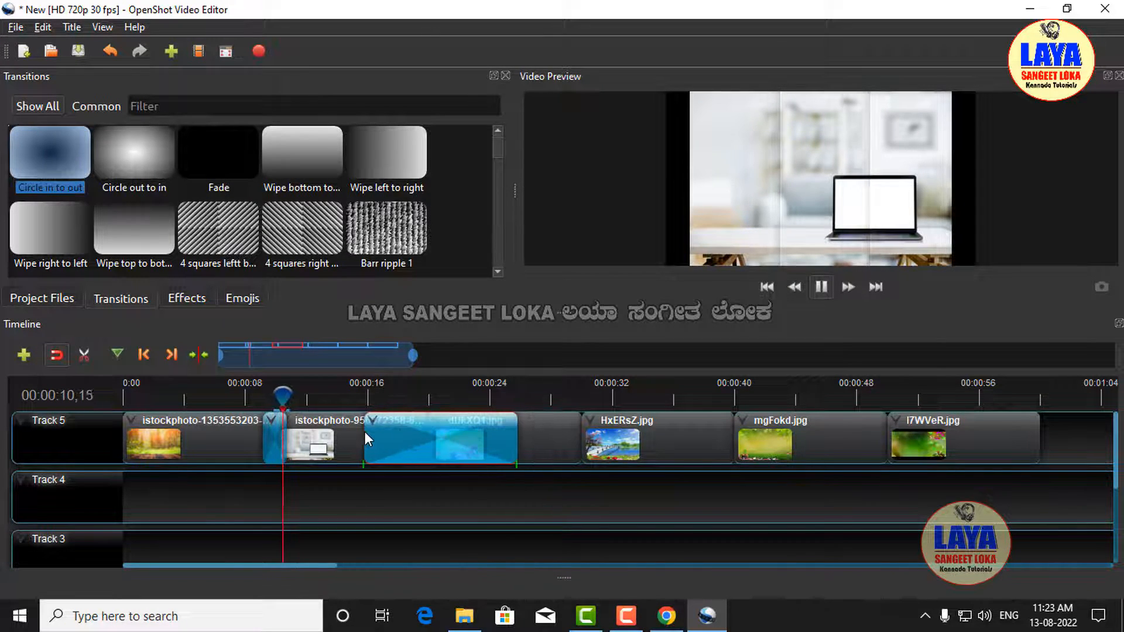
click(370, 397)
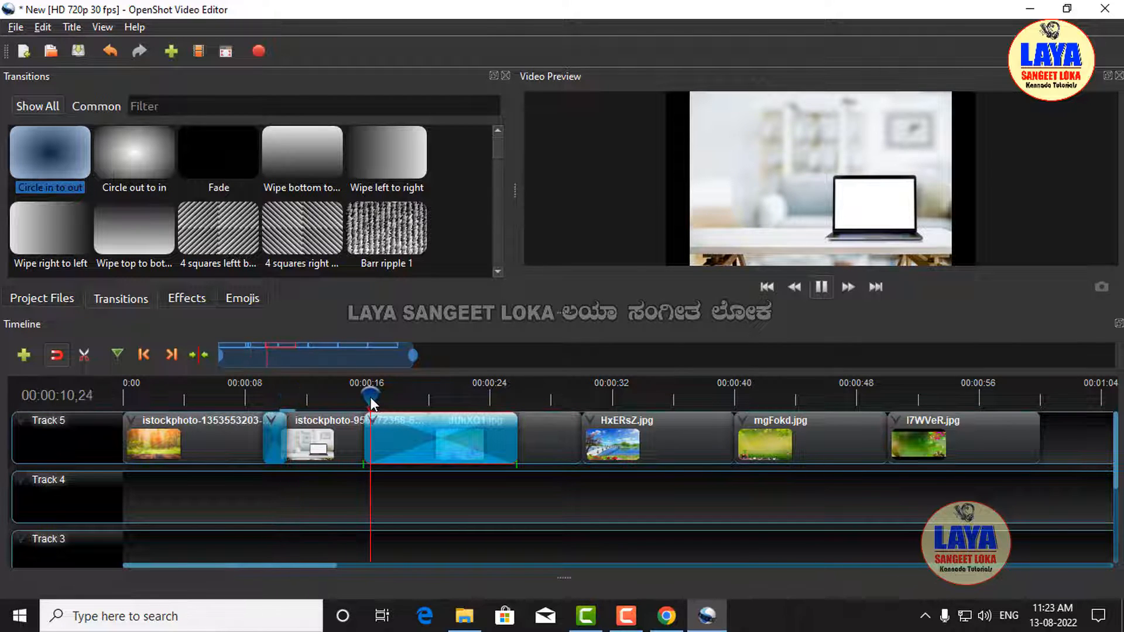
key(space)
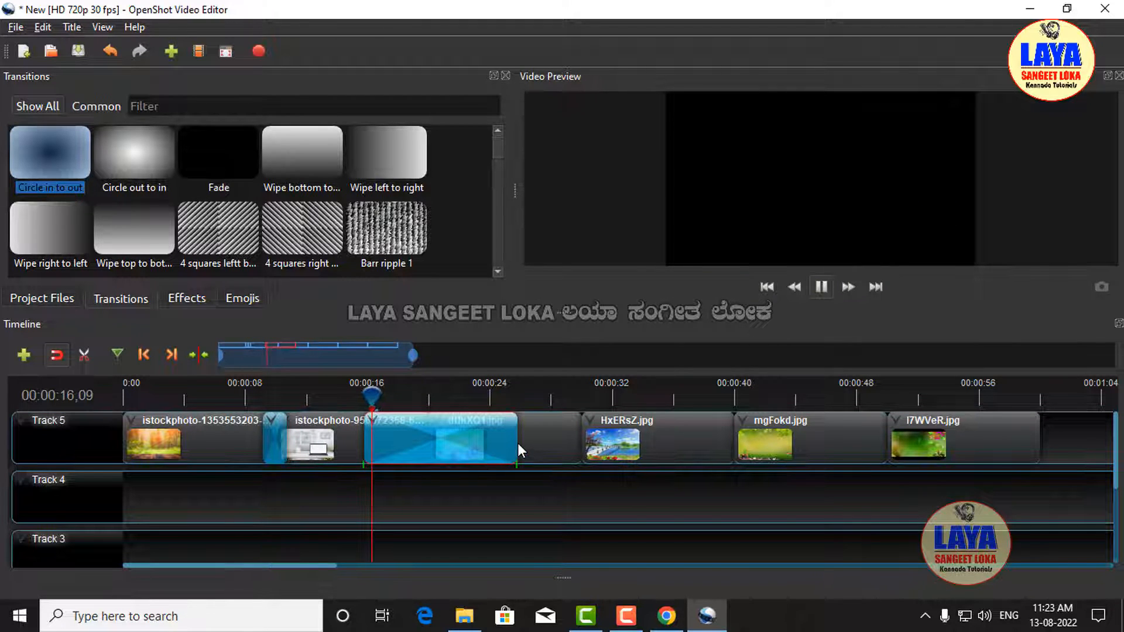
drag(514, 444, 437, 444)
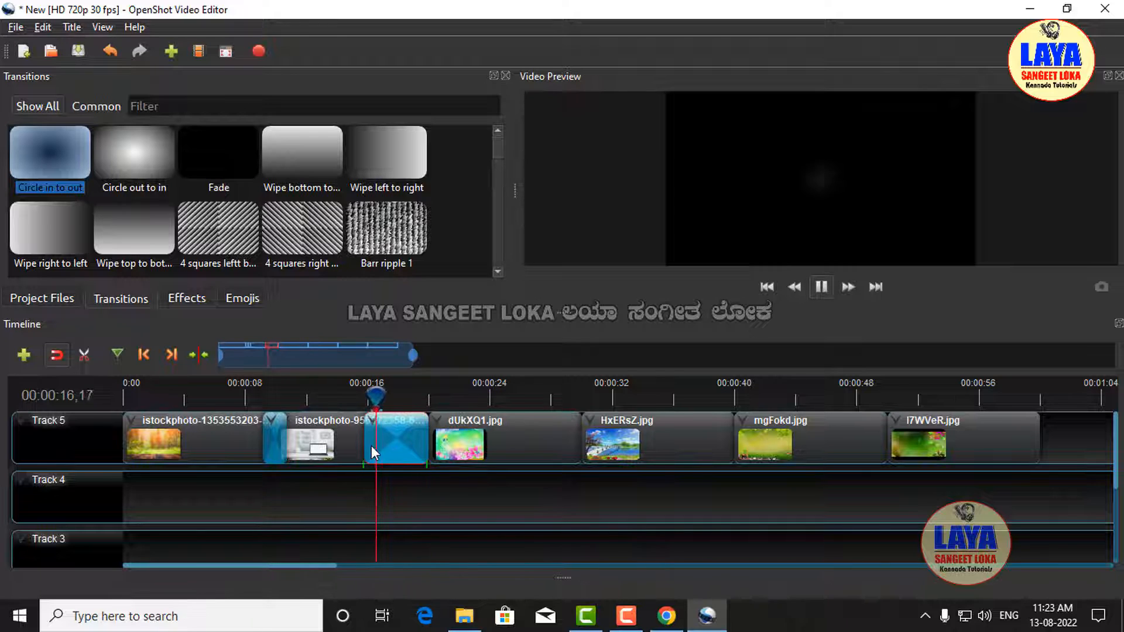
drag(363, 442, 415, 444)
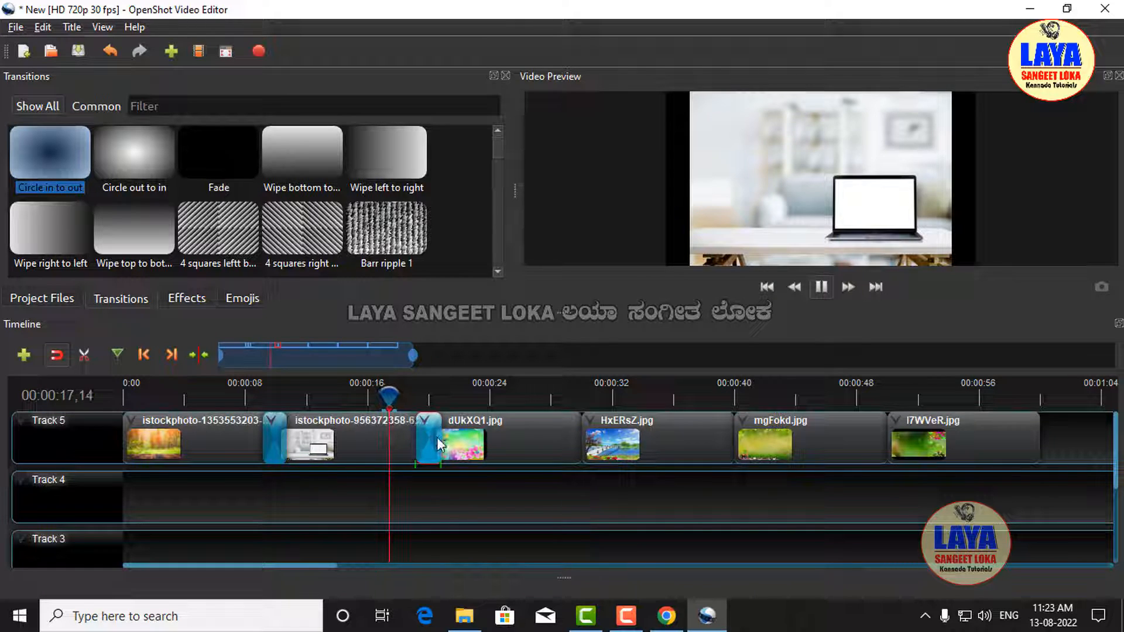
key(space)
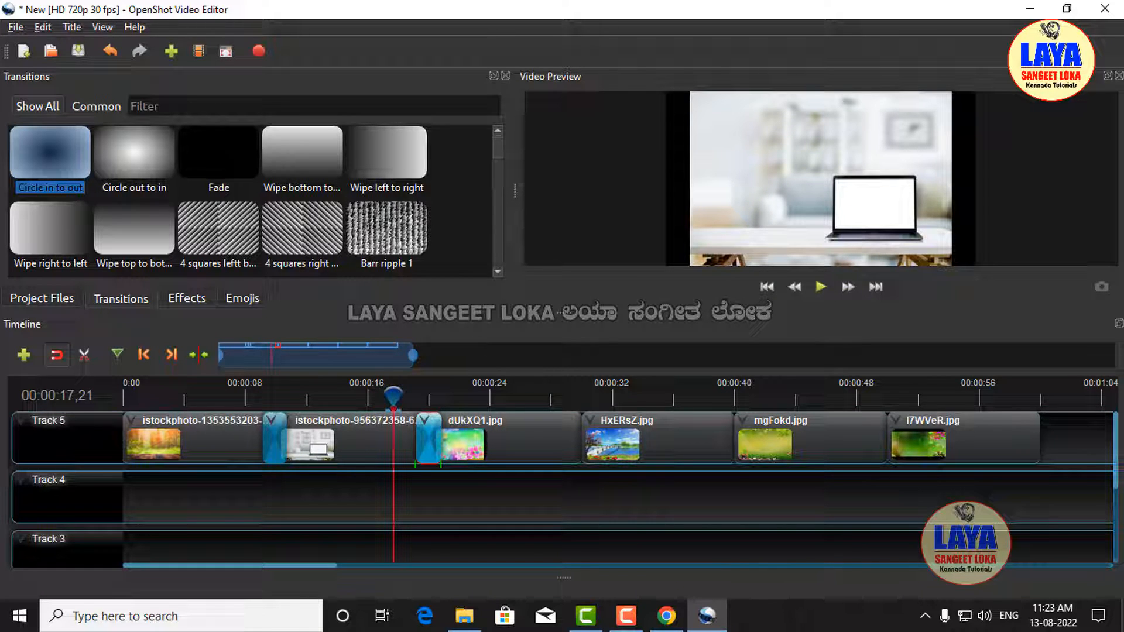
Start creating a static title and look through the available title templates.
click(71, 27)
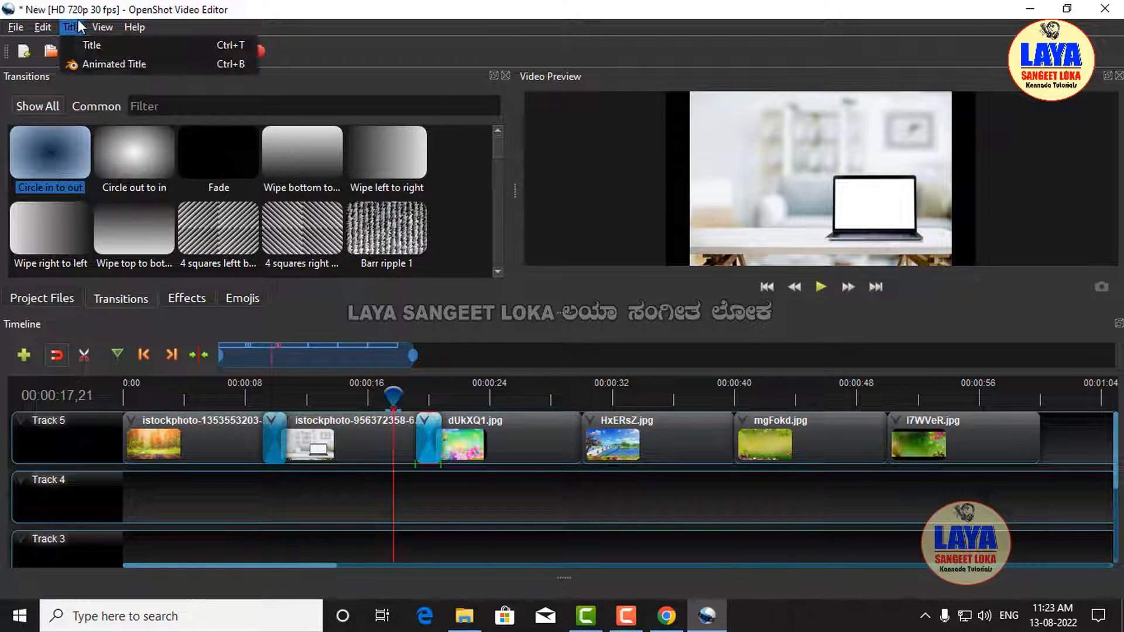
click(79, 44)
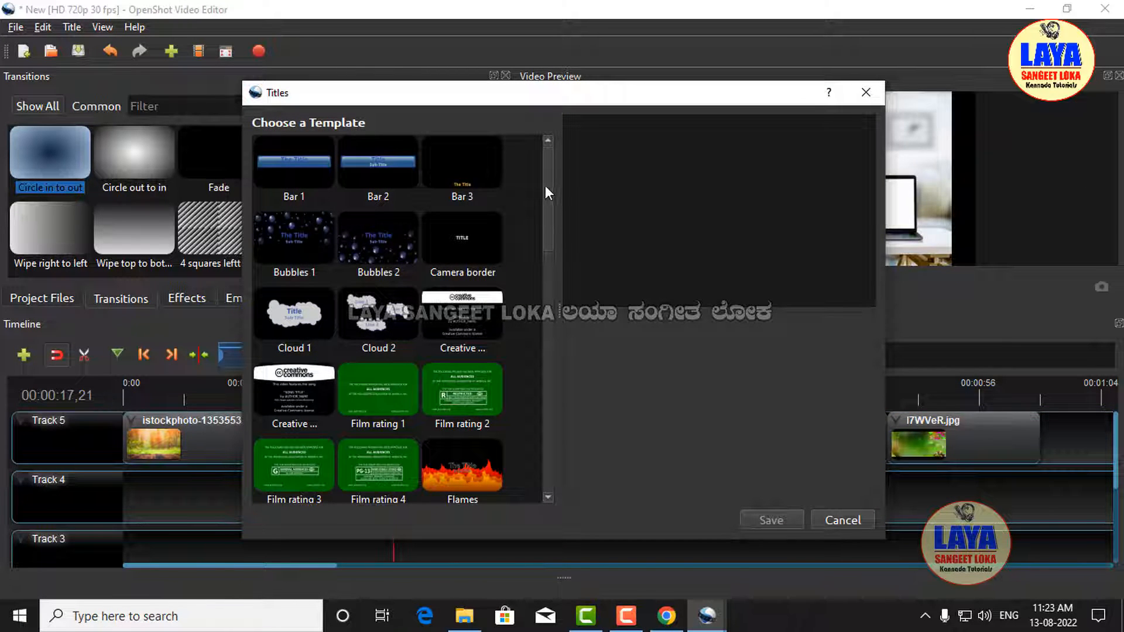
drag(546, 185, 543, 301)
scroll(540, 342, down, 5)
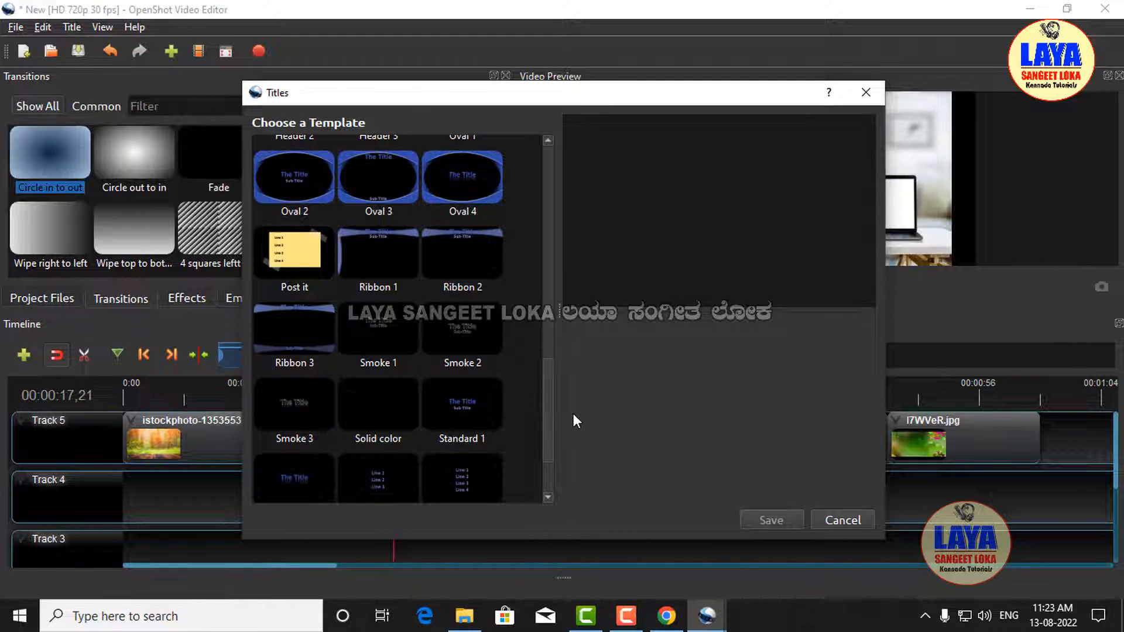
drag(550, 400, 577, 178)
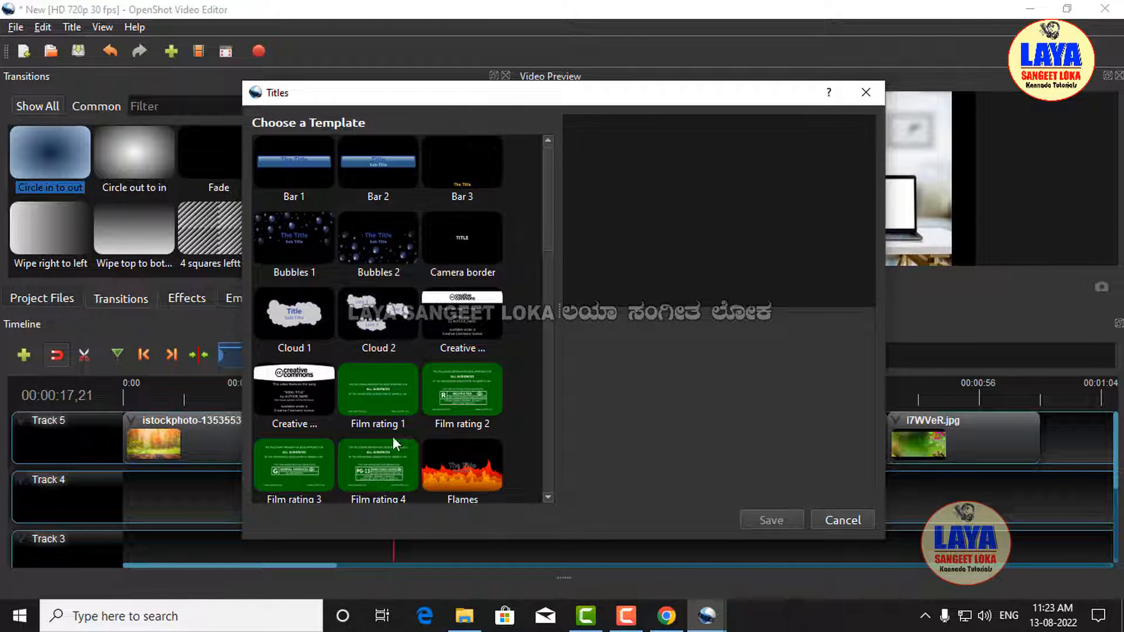
Preview the Bar, Bubbles, Camera border and Creative Commons title templates.
click(300, 152)
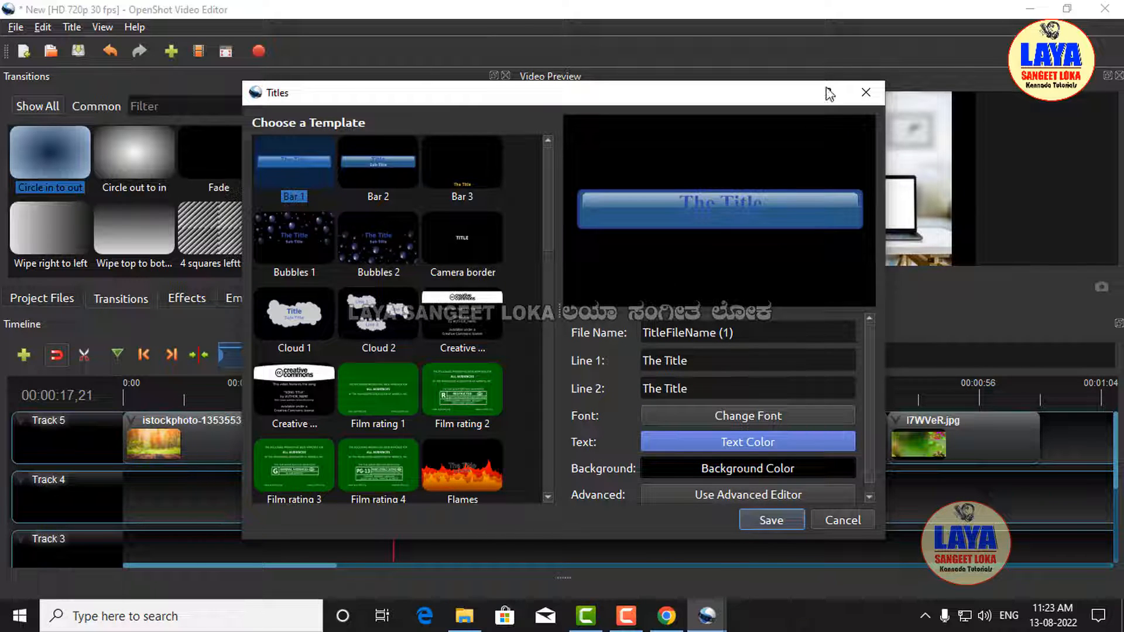
click(384, 157)
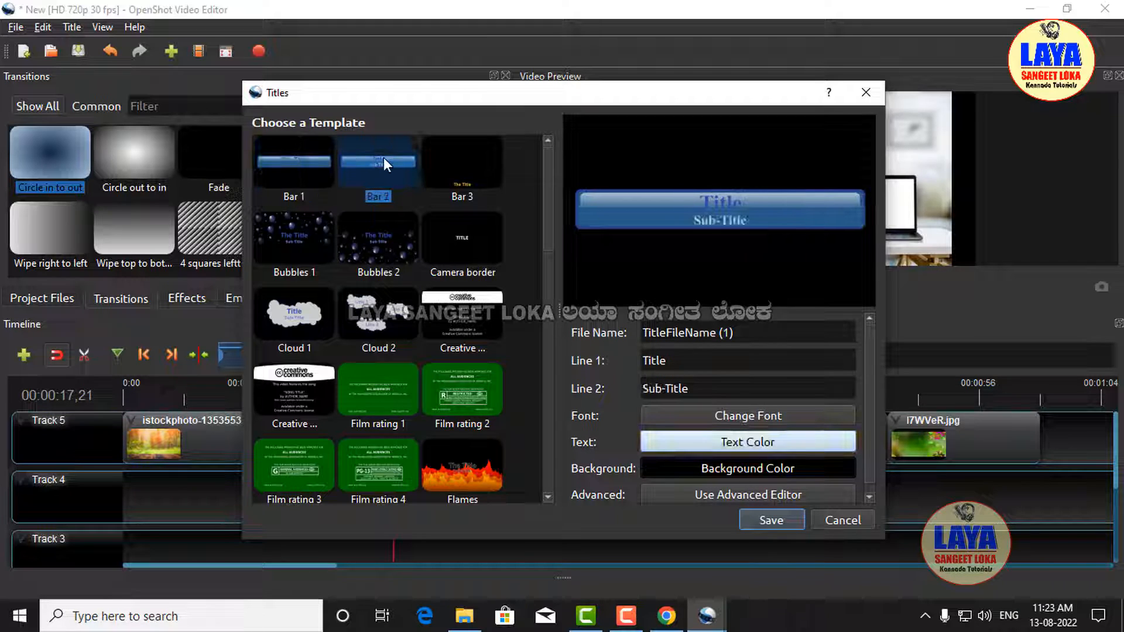
click(475, 169)
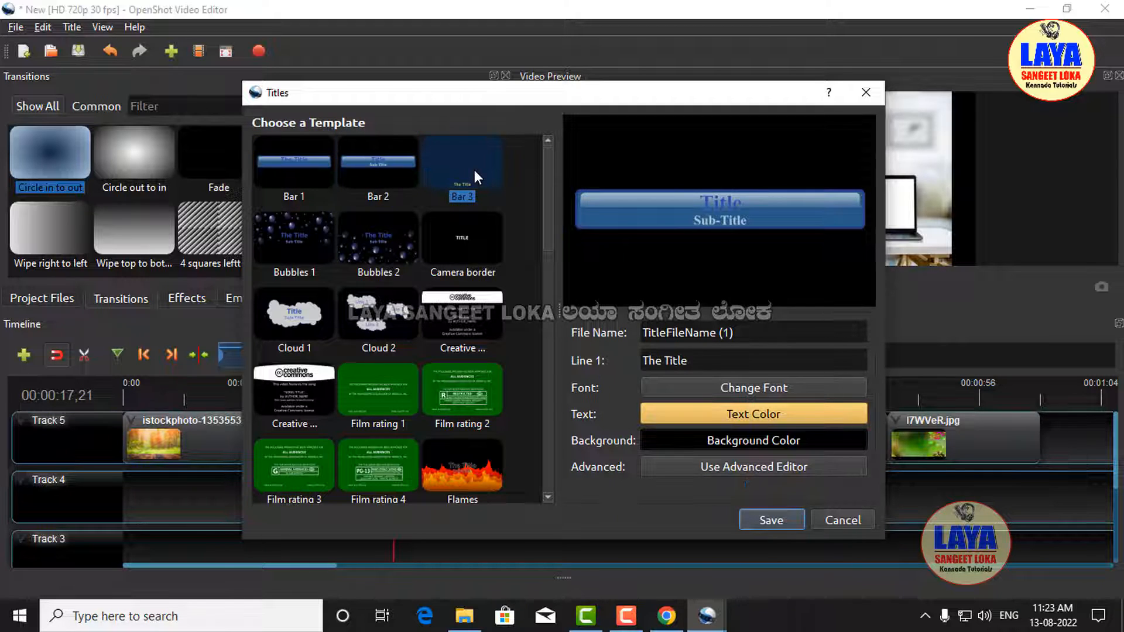
click(316, 240)
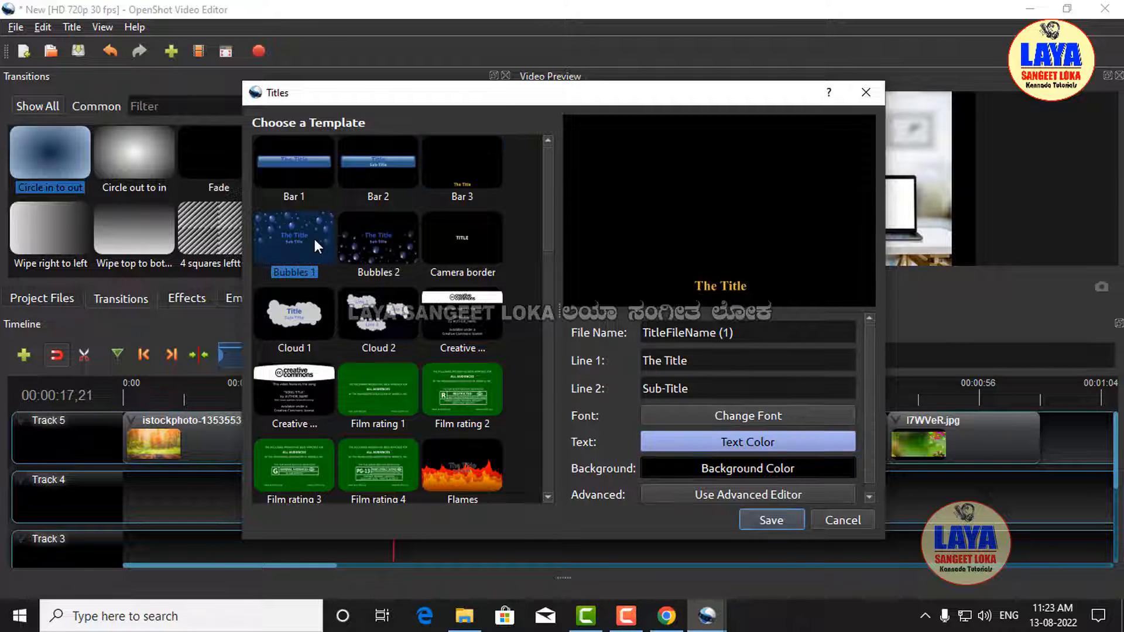
click(396, 248)
click(463, 245)
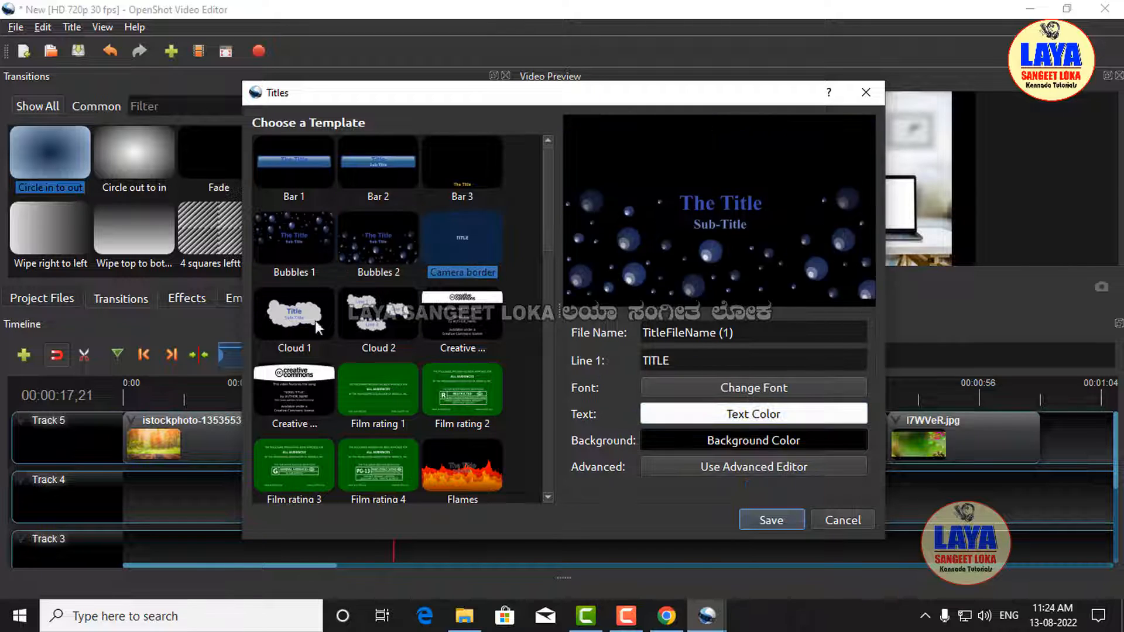
click(437, 328)
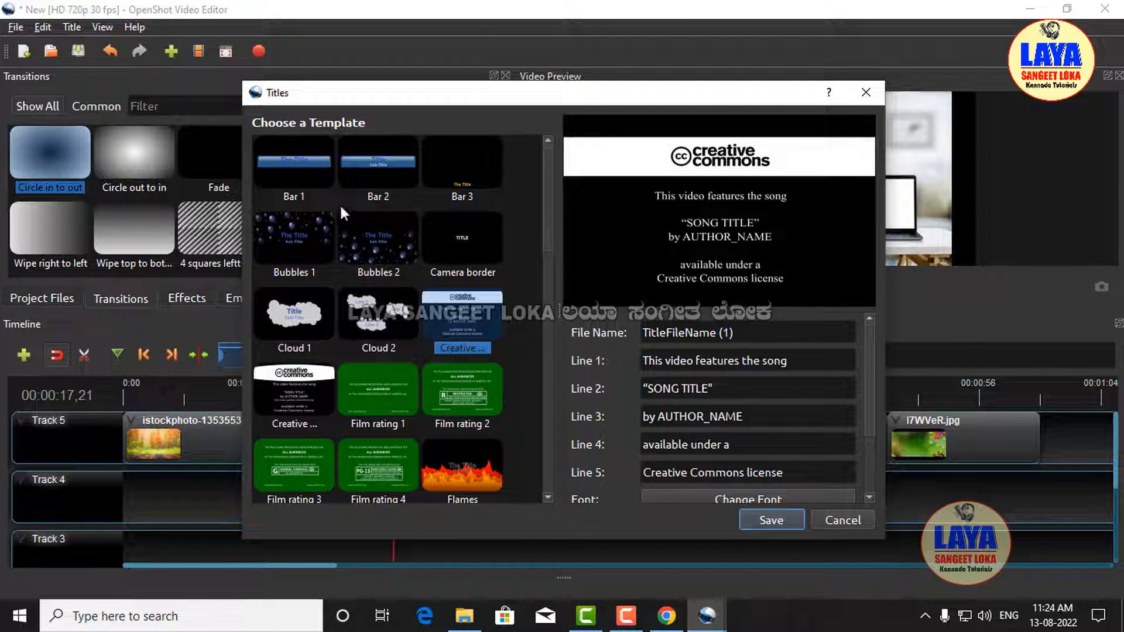
Choose the Bar 1 template and set the title's Line 1 to "Bhakti Recording Studio".
click(291, 167)
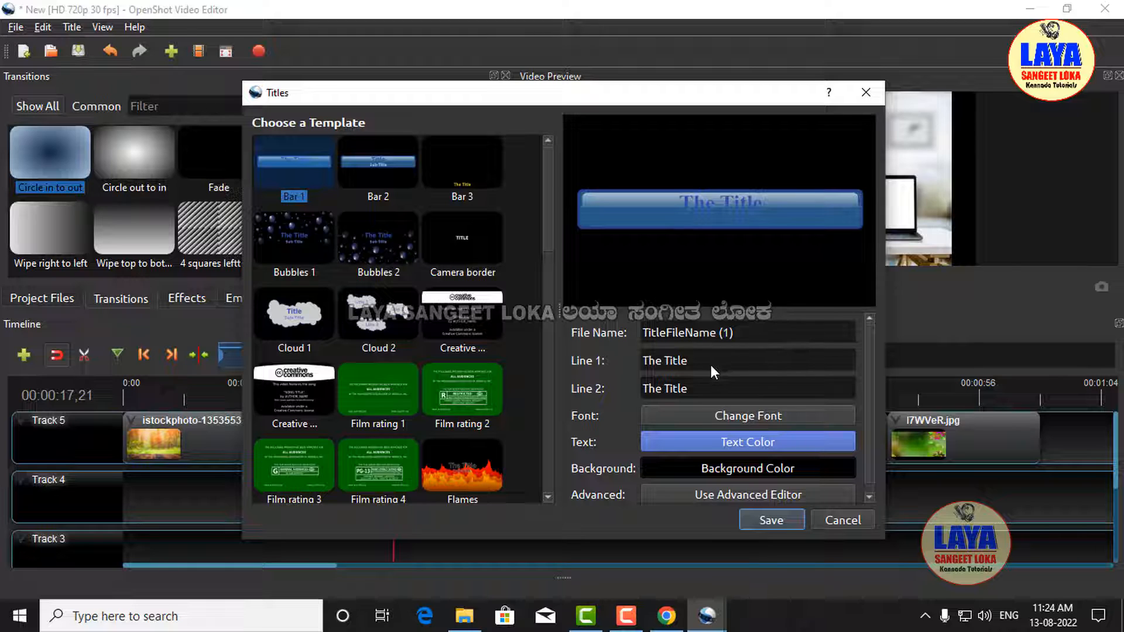
drag(711, 364, 601, 363)
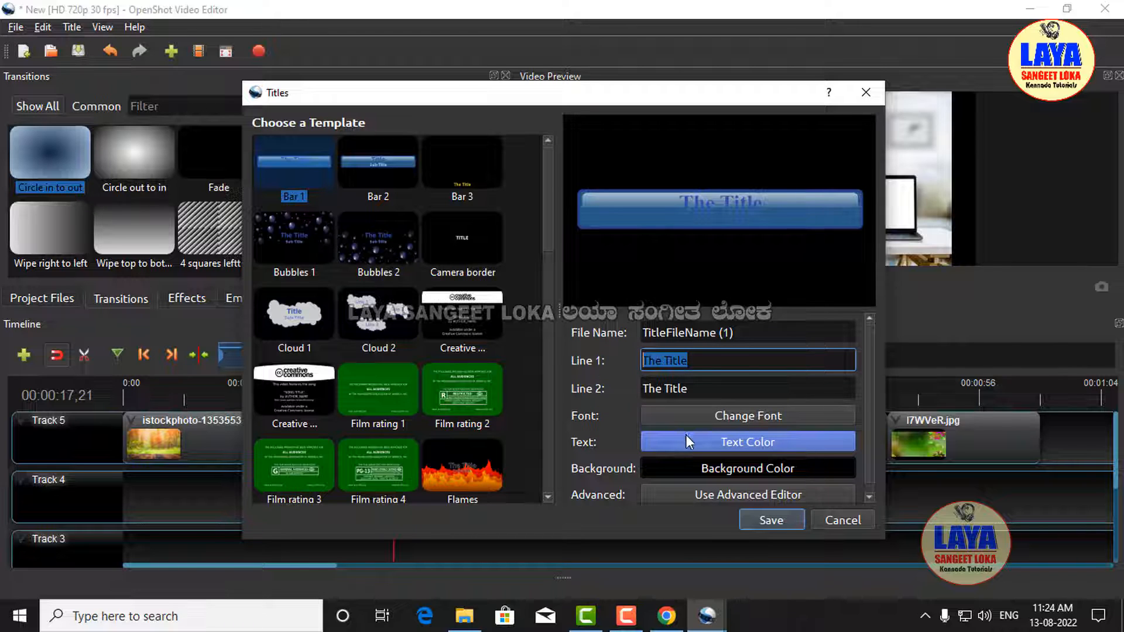
text(Bhakti recording Stu)
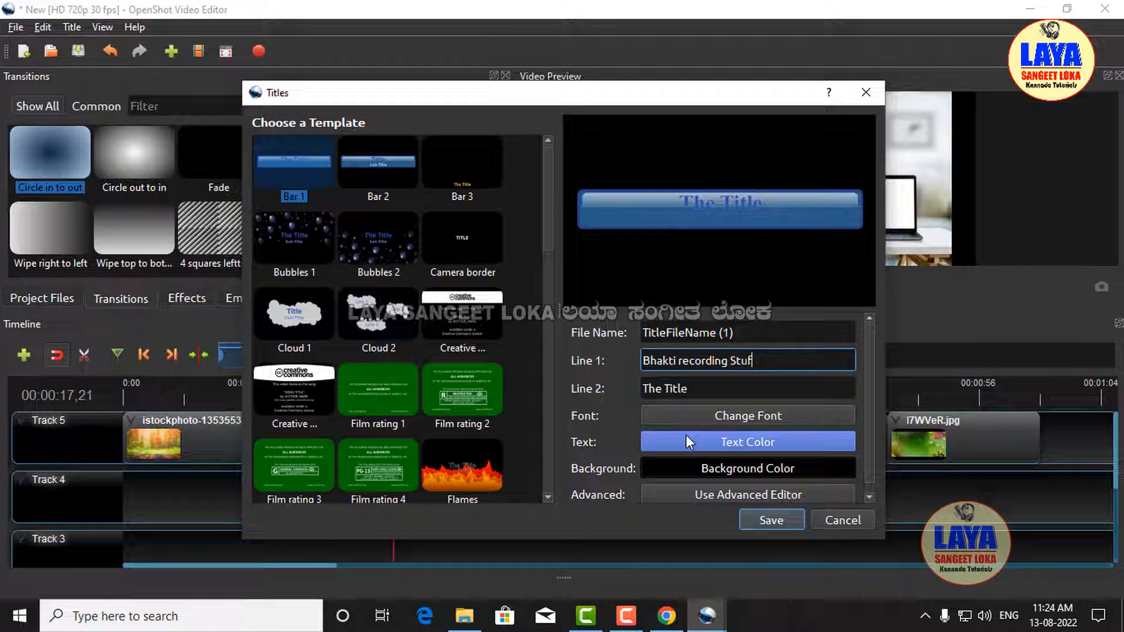
text(dio)
click(677, 369)
key(Delete)
text(R)
Set the title's Line 2 to "Laya Sangeet Loka".
drag(704, 393, 642, 391)
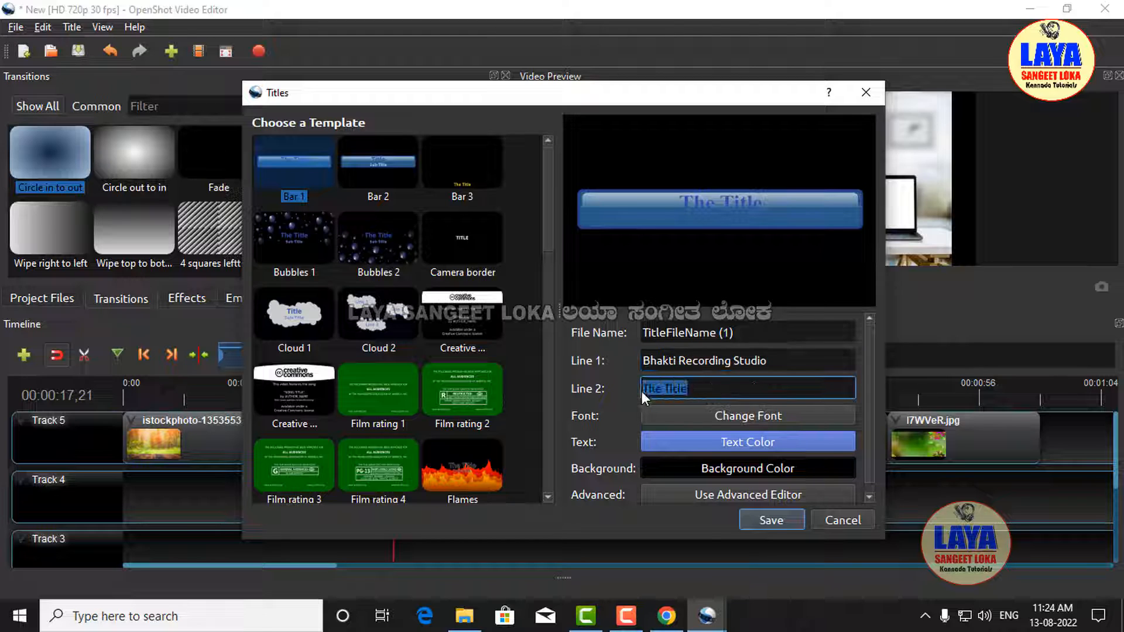
text(Laya)
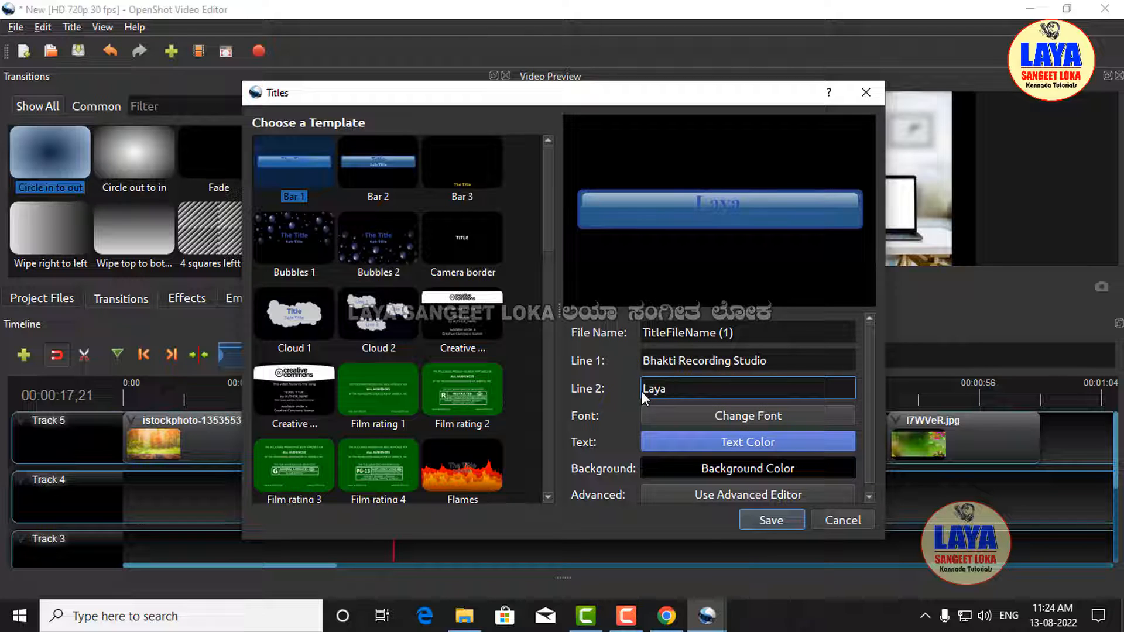
text( Sangeet )
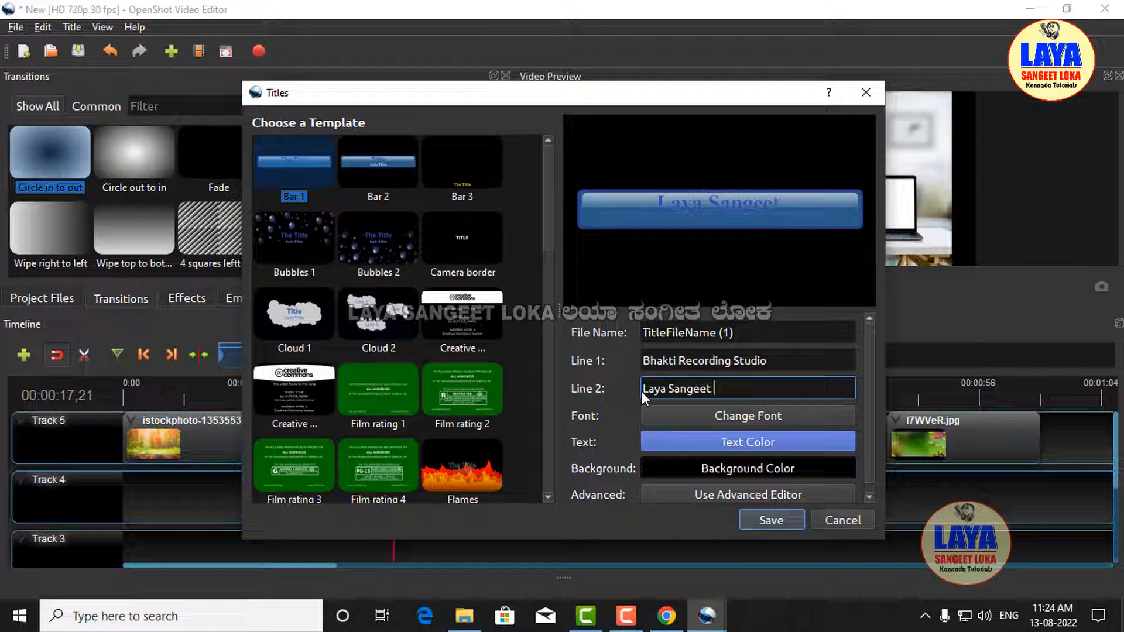
text(Loka)
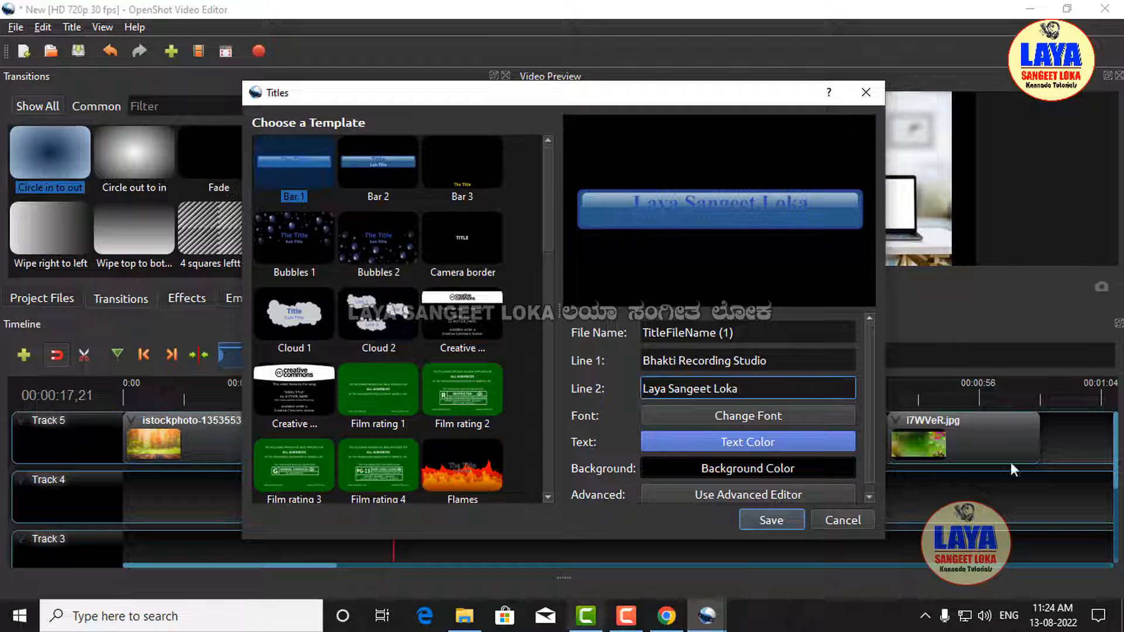
click(749, 413)
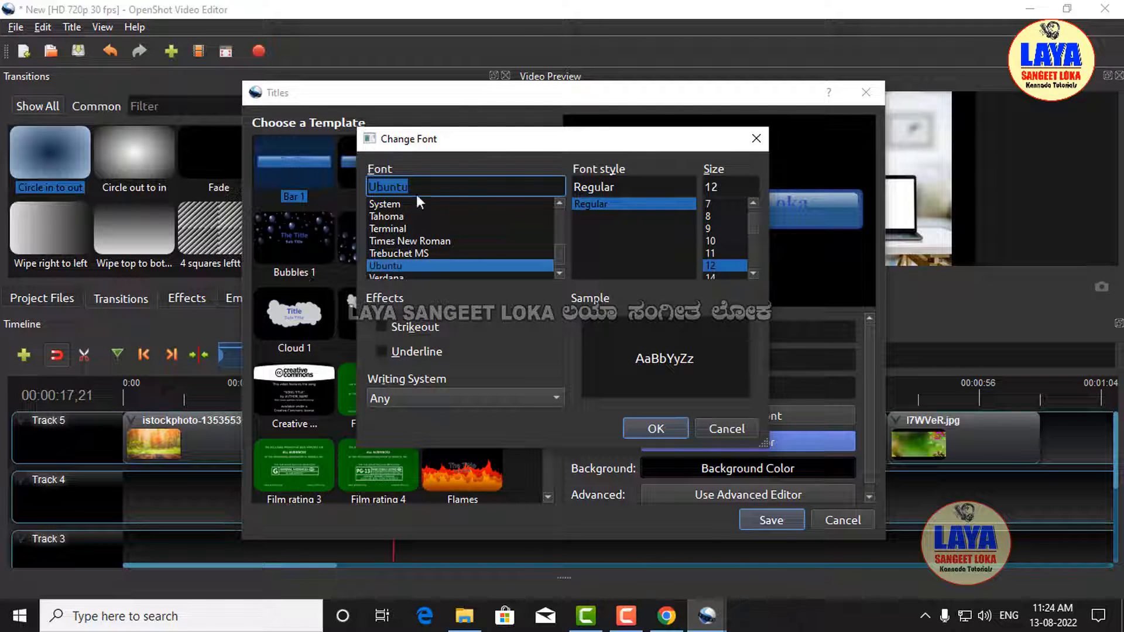
scroll(408, 269, down, 2)
scroll(409, 265, up, 3)
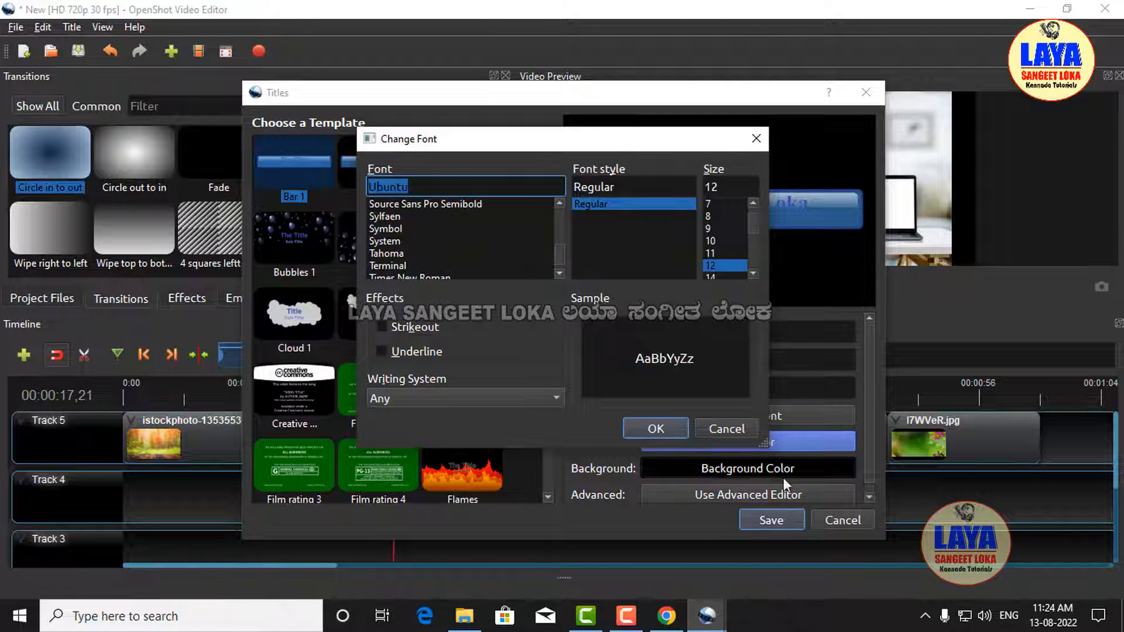
click(755, 139)
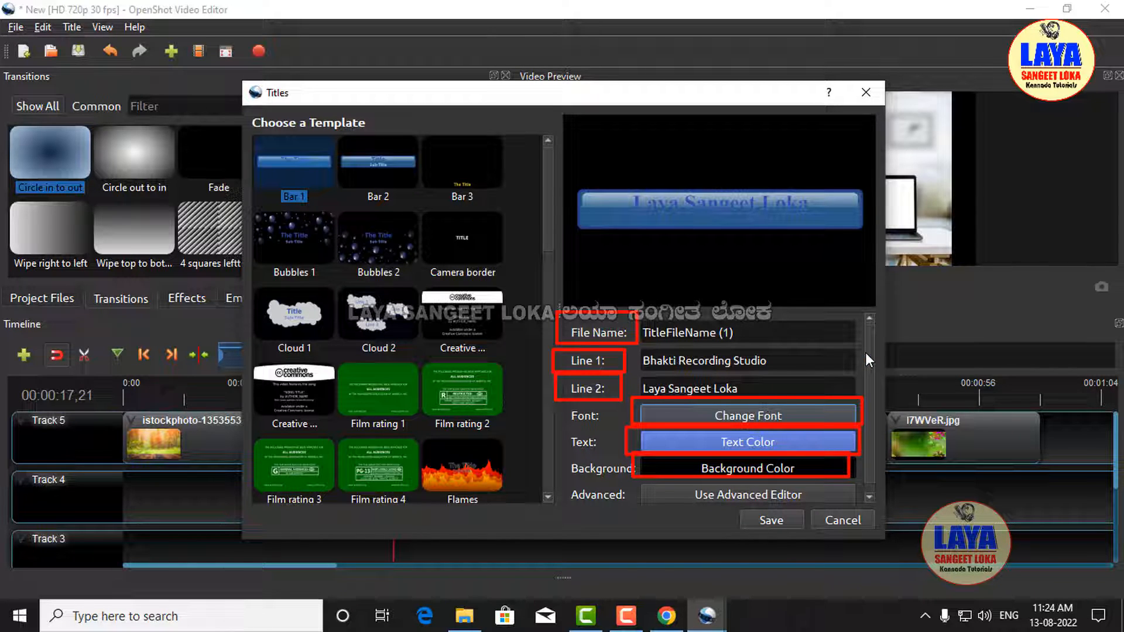
Try to open the Bar 1 title in the advanced editor.
drag(870, 361, 872, 420)
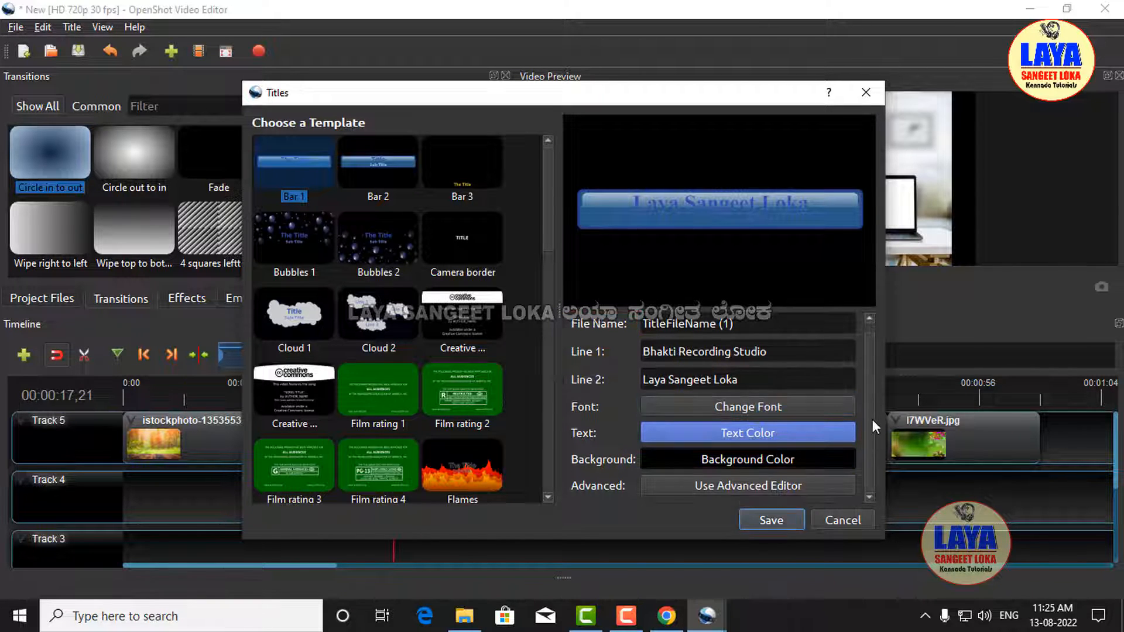
click(764, 486)
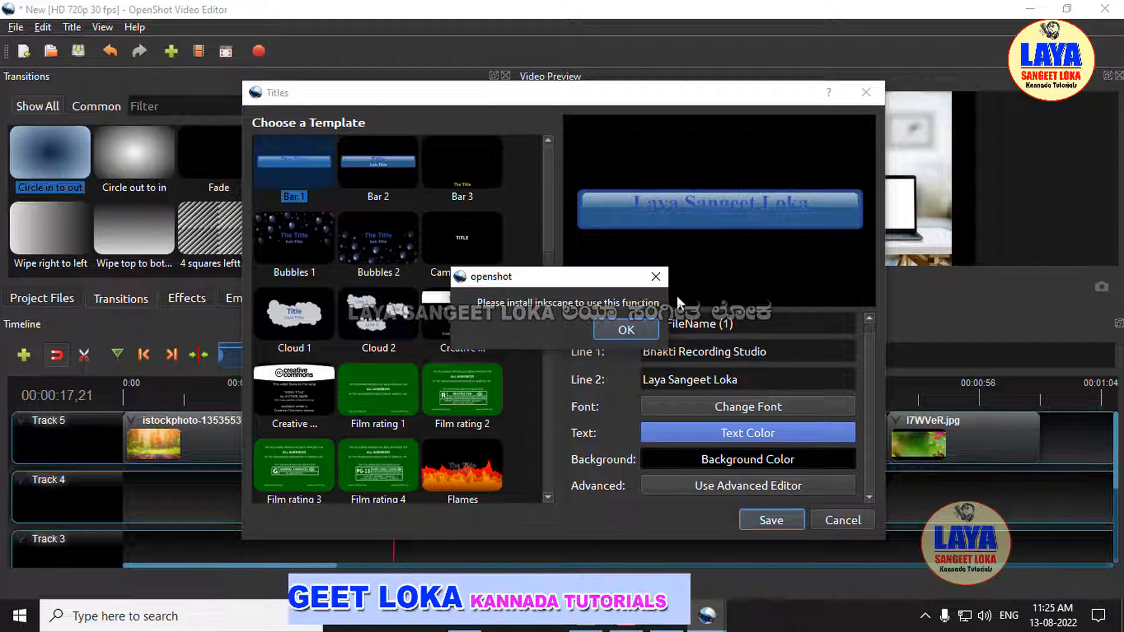
key(Return)
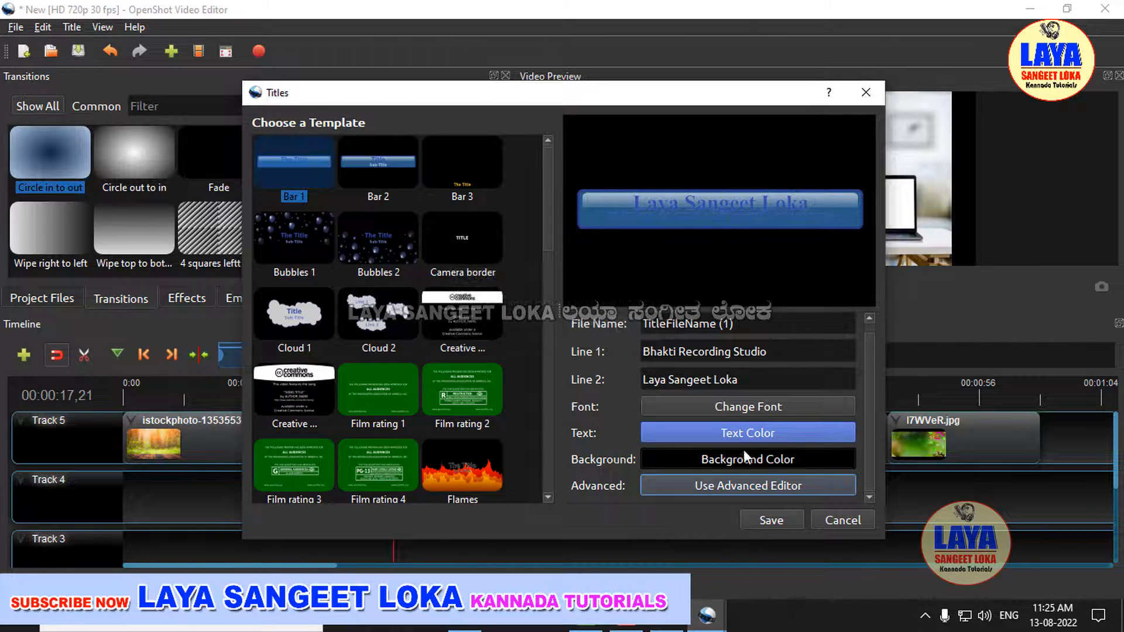
Change the title's font to Arial with the Black font style.
click(748, 406)
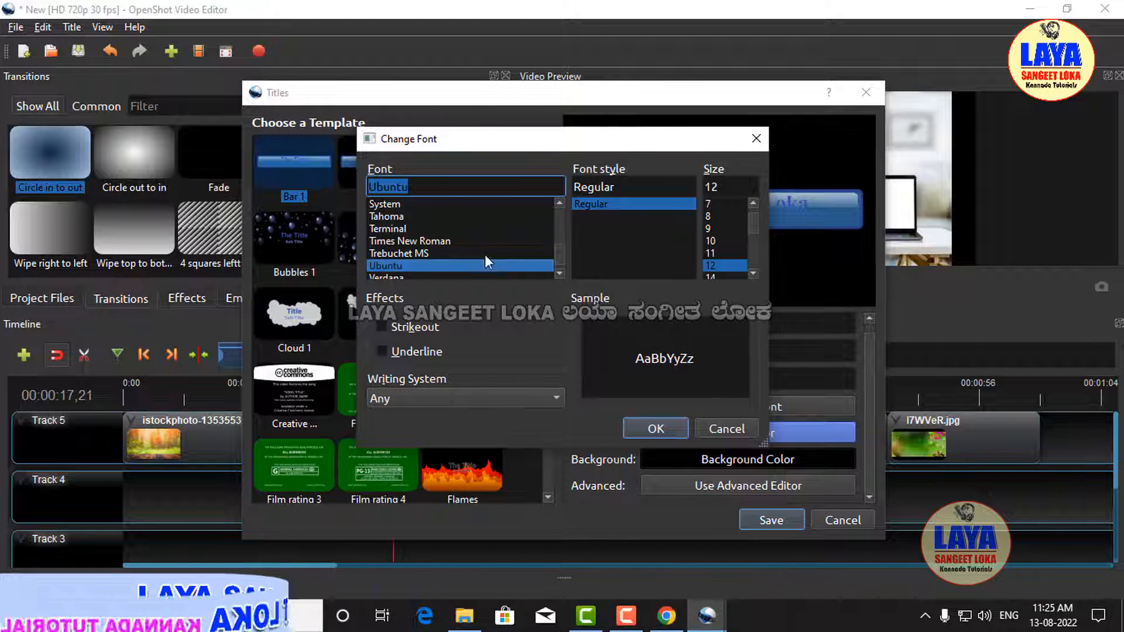
drag(558, 255, 559, 209)
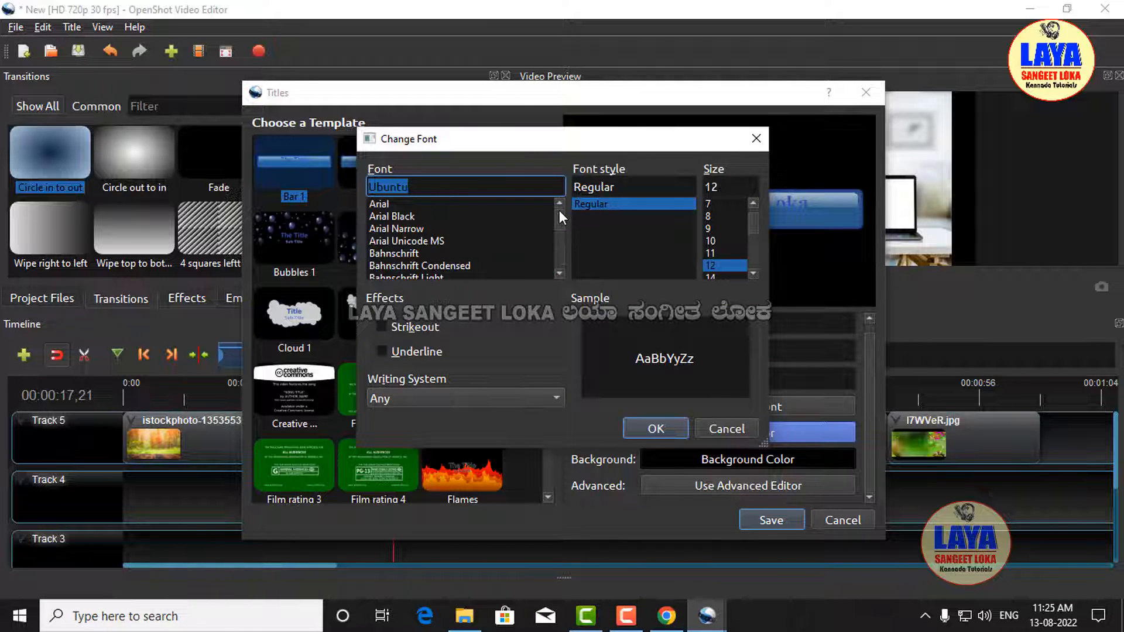
click(374, 209)
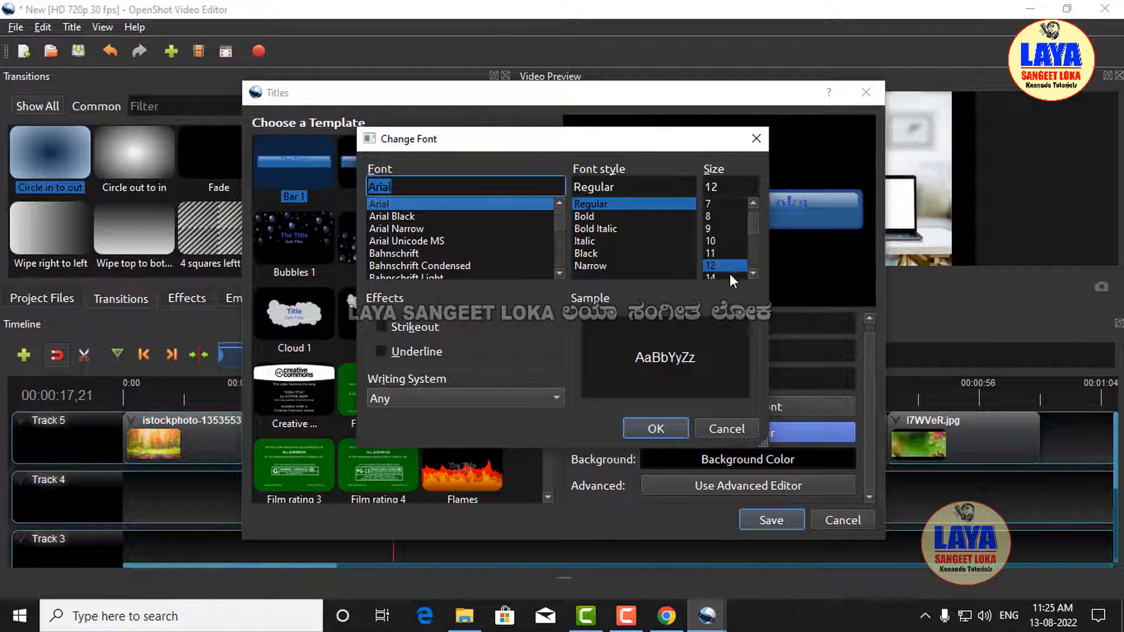
click(588, 253)
click(655, 428)
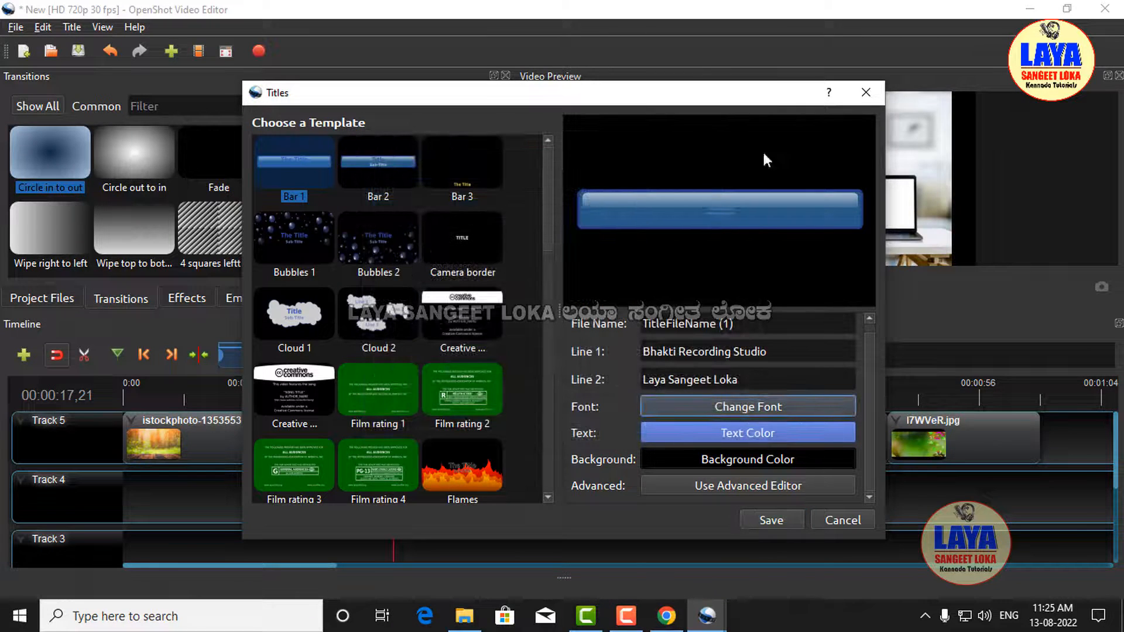
Set the title's font size to 22.
click(767, 406)
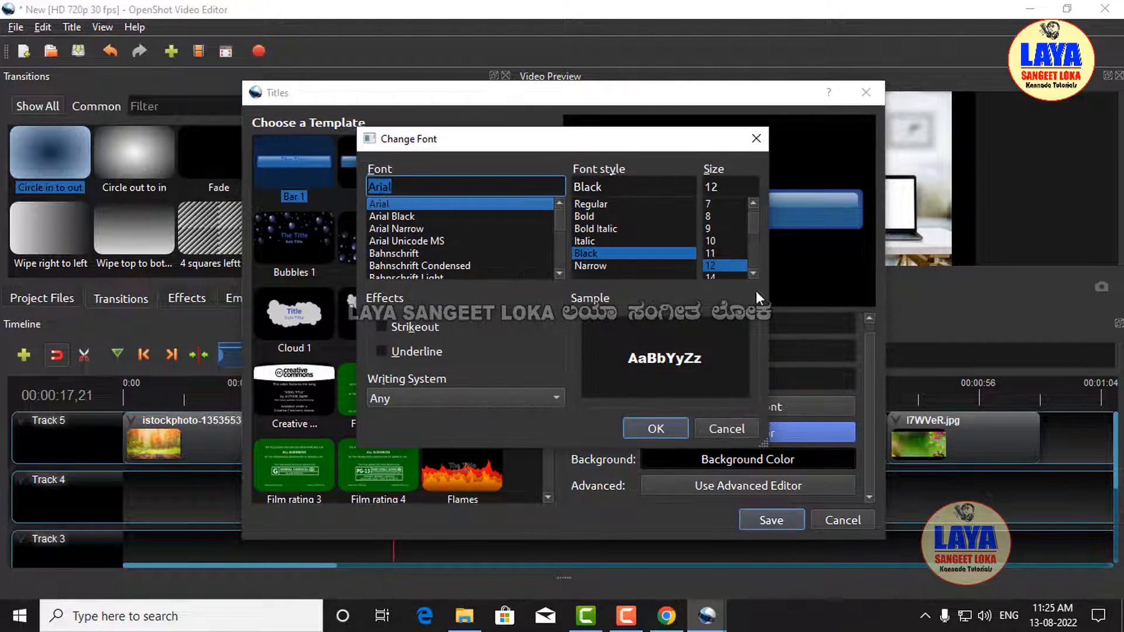
drag(749, 220, 750, 237)
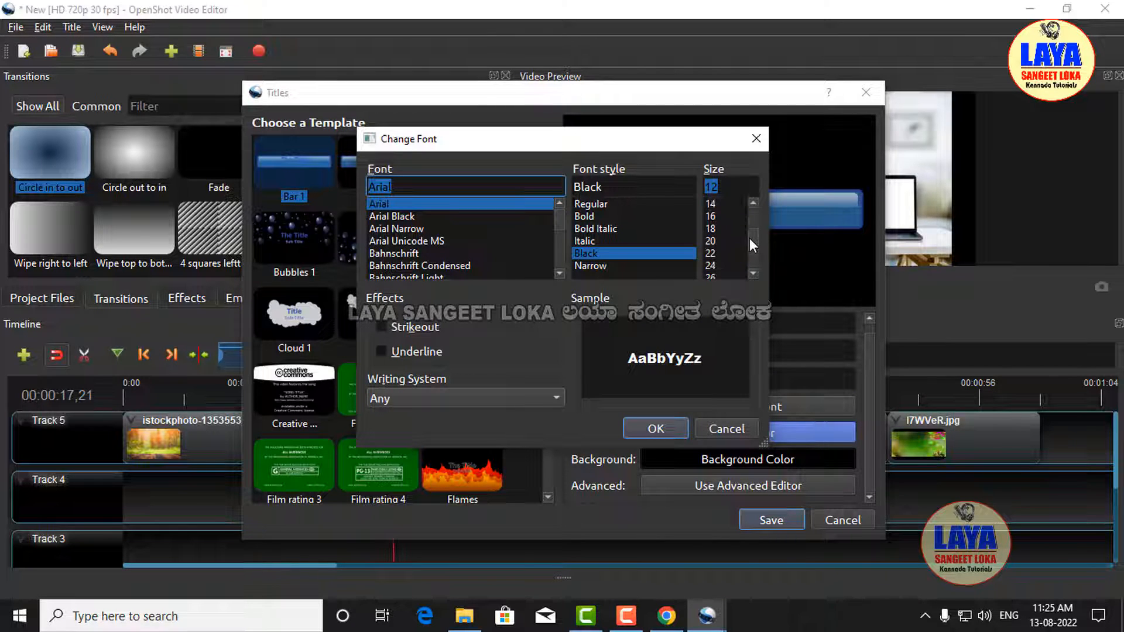
drag(657, 143, 384, 133)
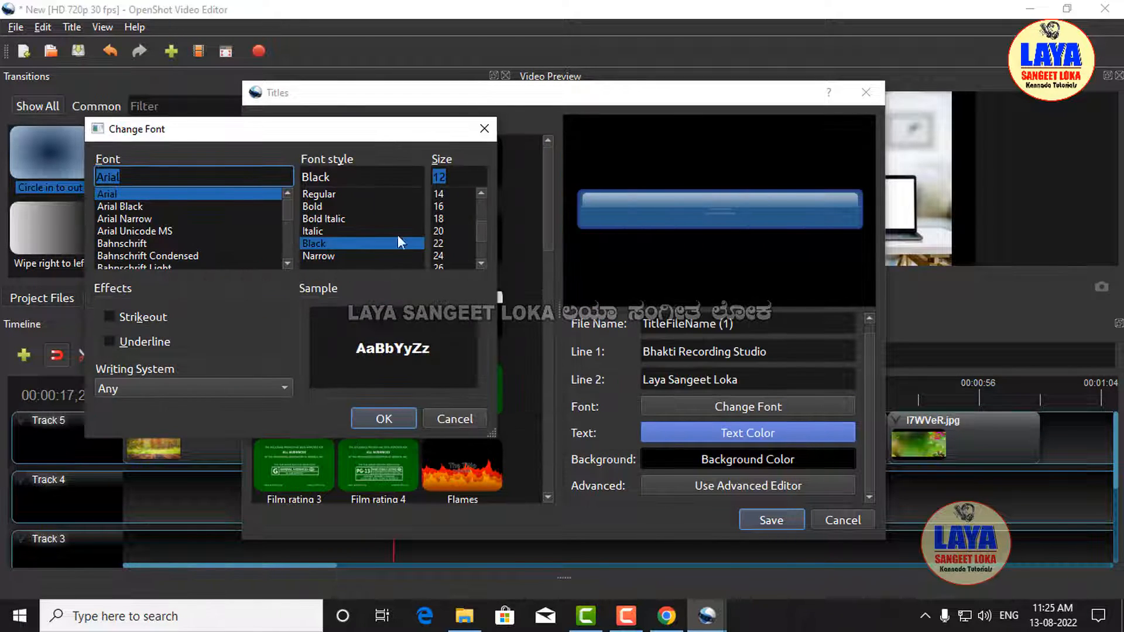
click(439, 243)
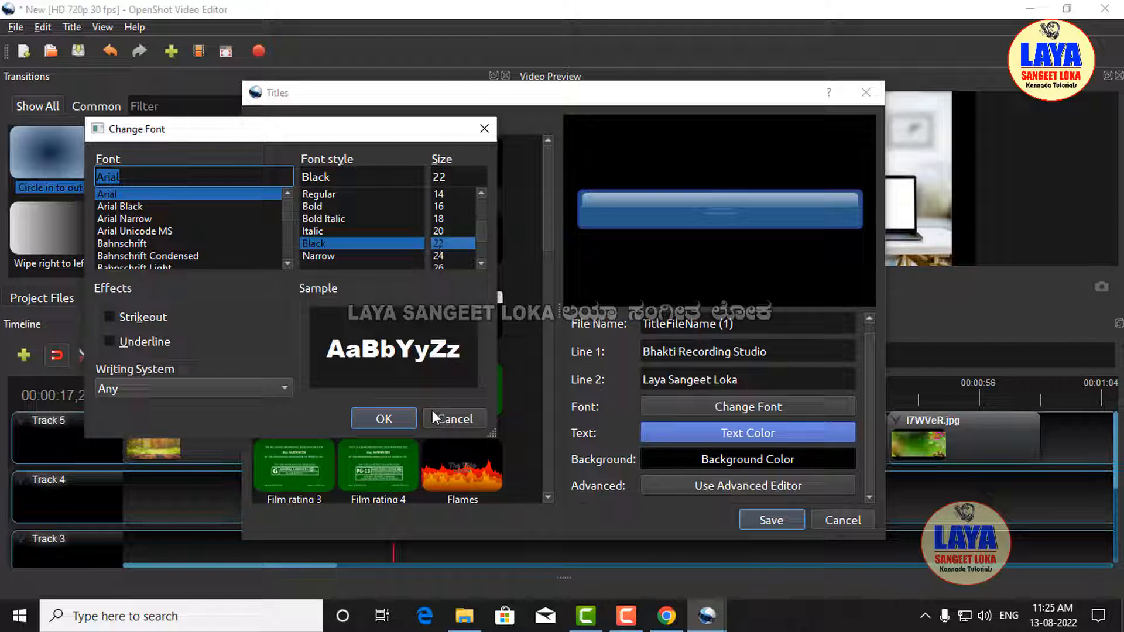
click(388, 420)
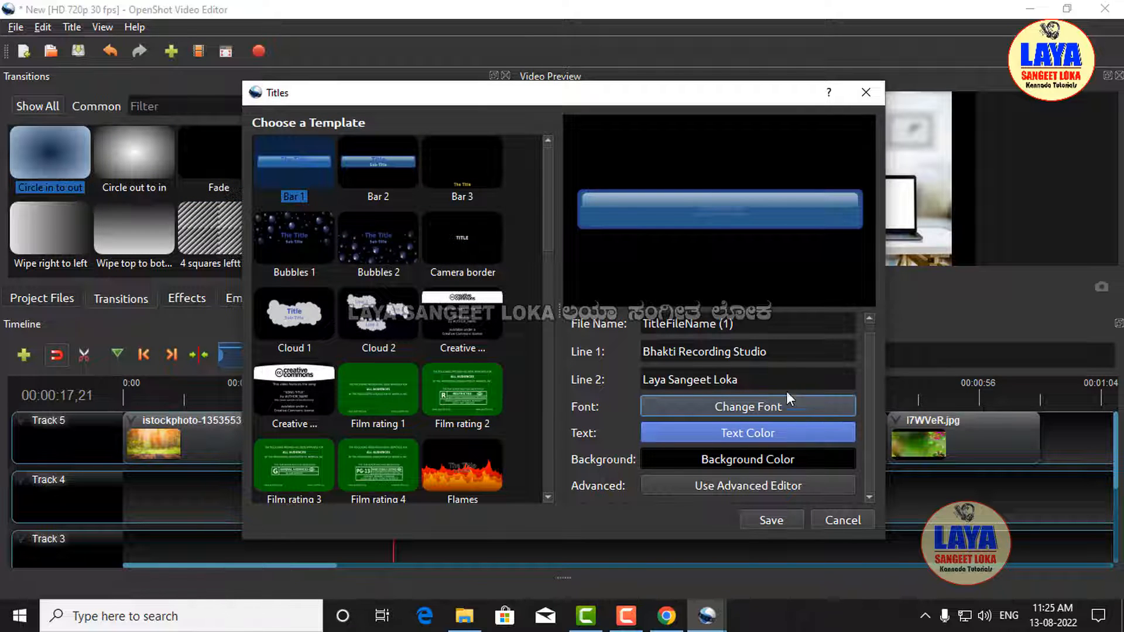
Set the title's font size to 72, keeping Arial in the Black style.
click(764, 408)
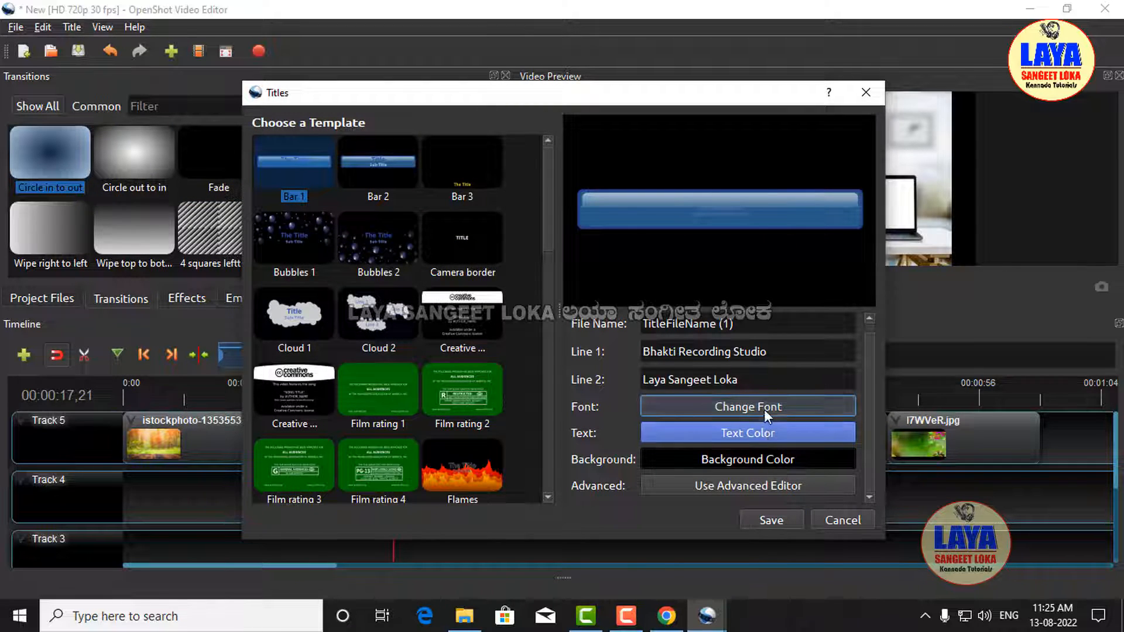
drag(757, 236, 755, 276)
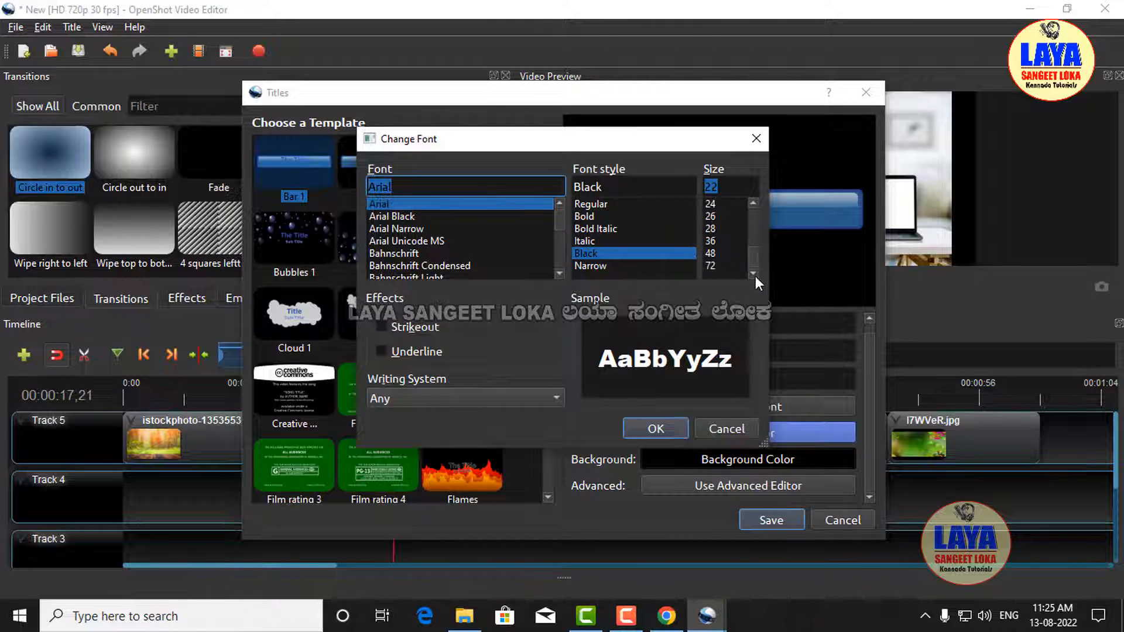
click(715, 264)
click(648, 432)
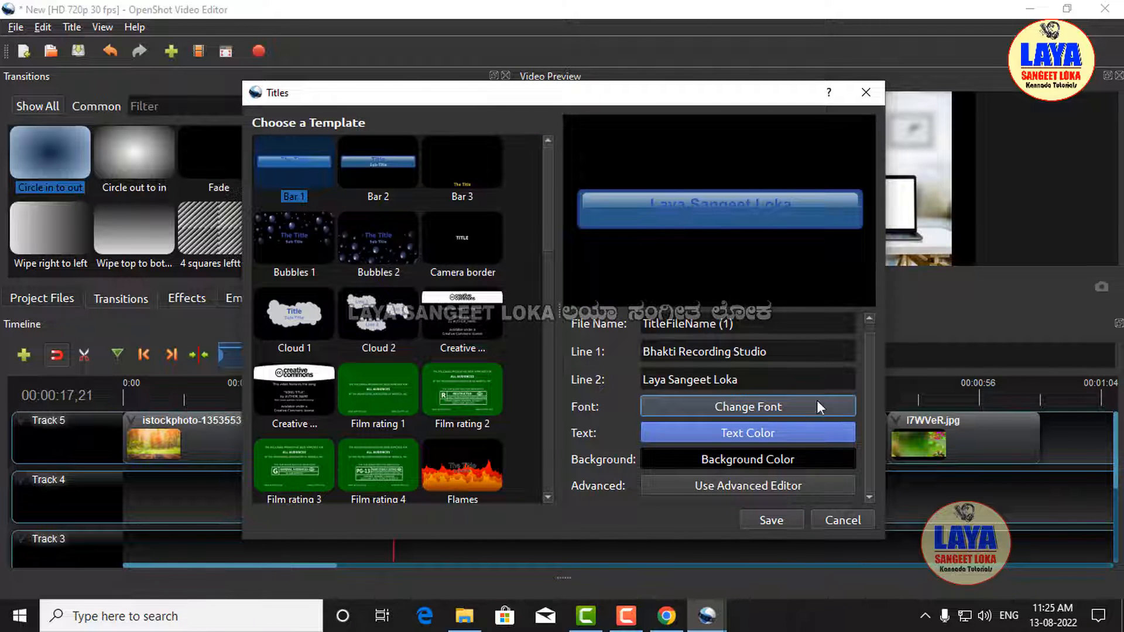
Change the title's text color to the bright red basic color.
click(743, 430)
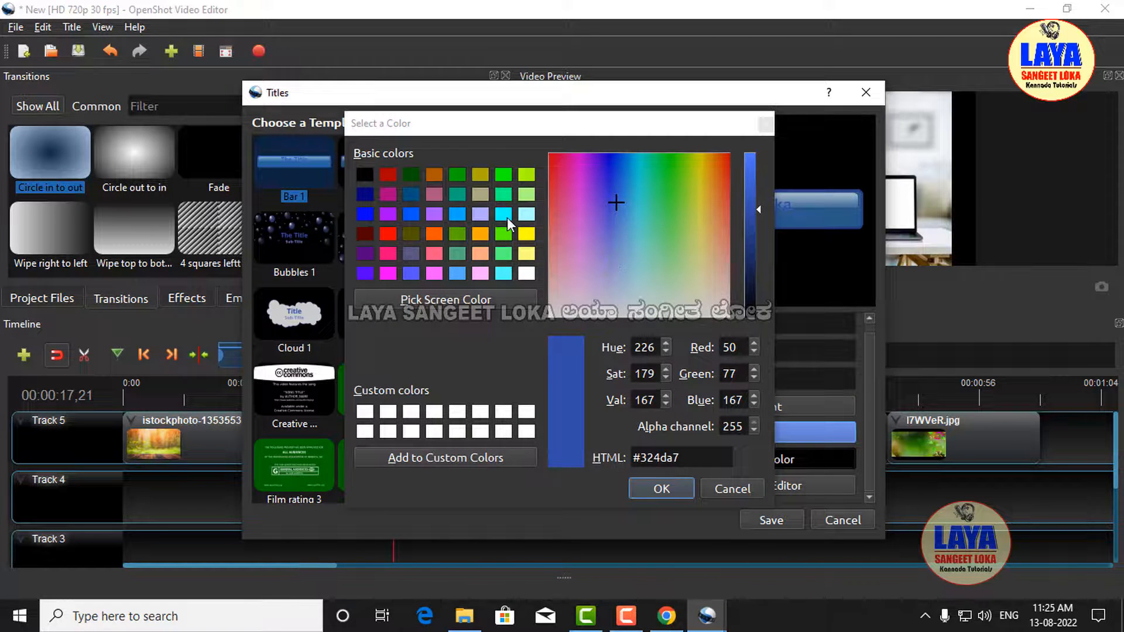
click(387, 233)
click(639, 492)
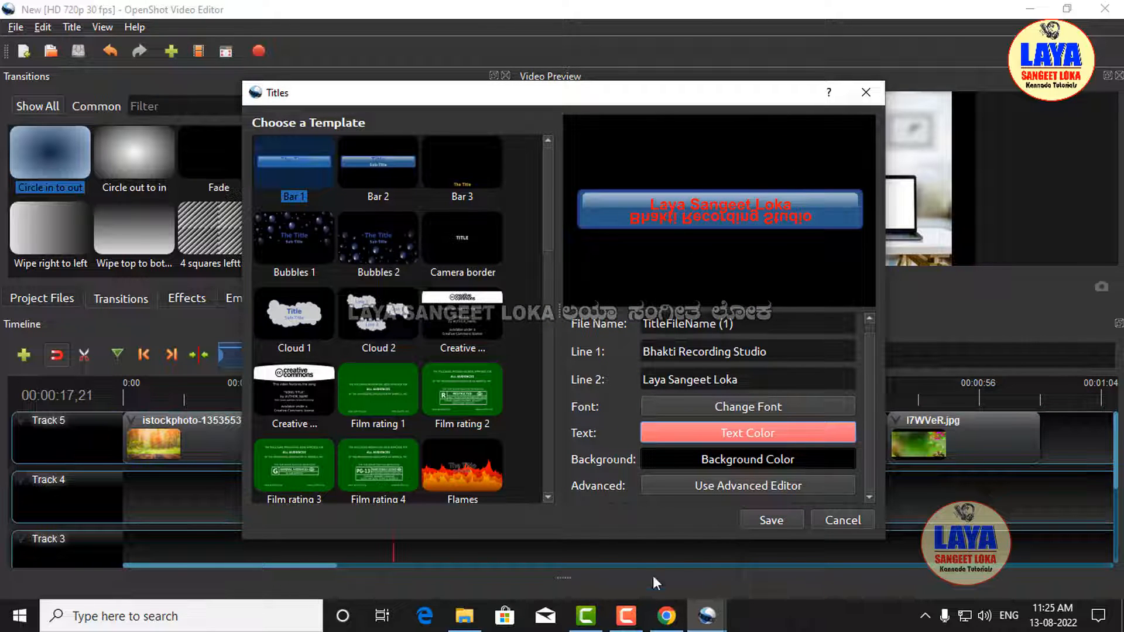
Retype the title's Line 1 as "Laya Saneet Loka", and clear that line completely.
drag(797, 353, 502, 355)
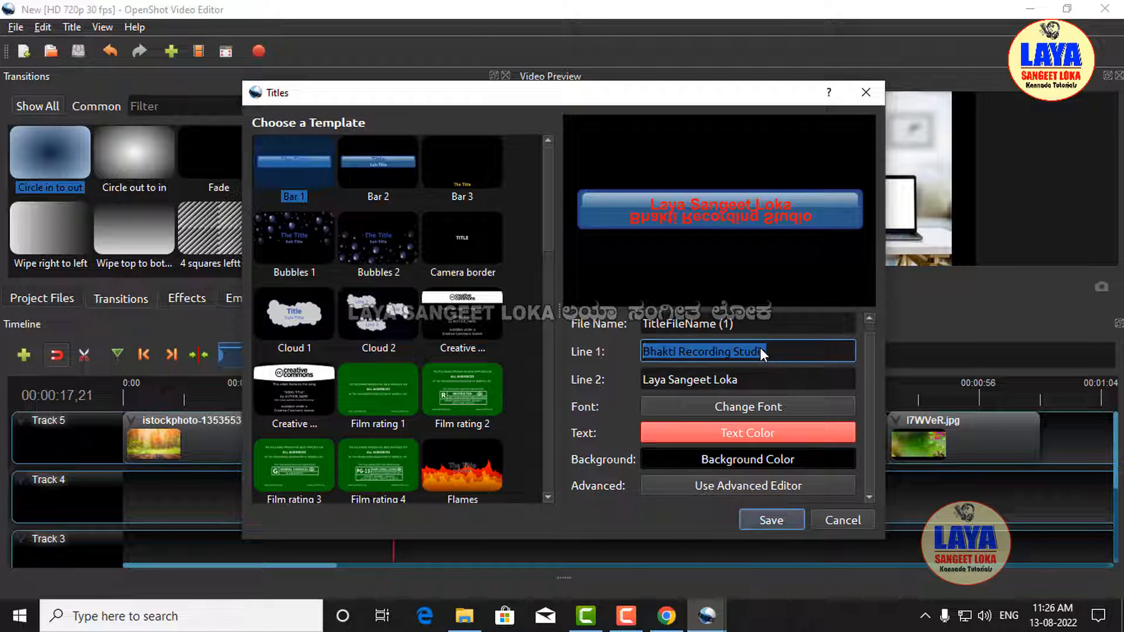
text(Lay)
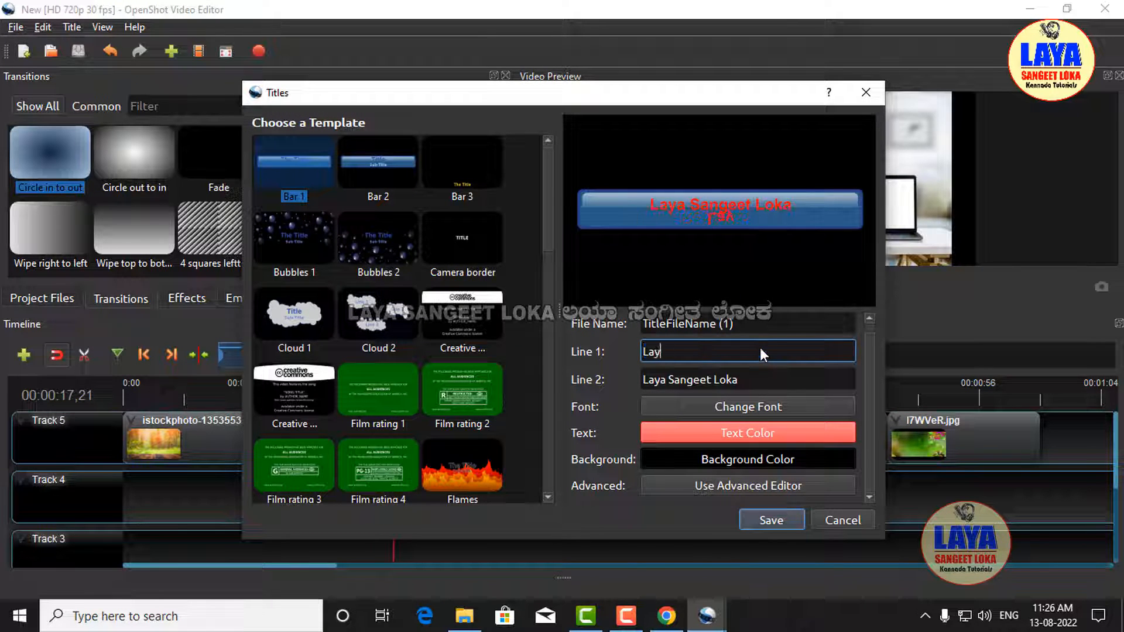
text(a Saneet Lo)
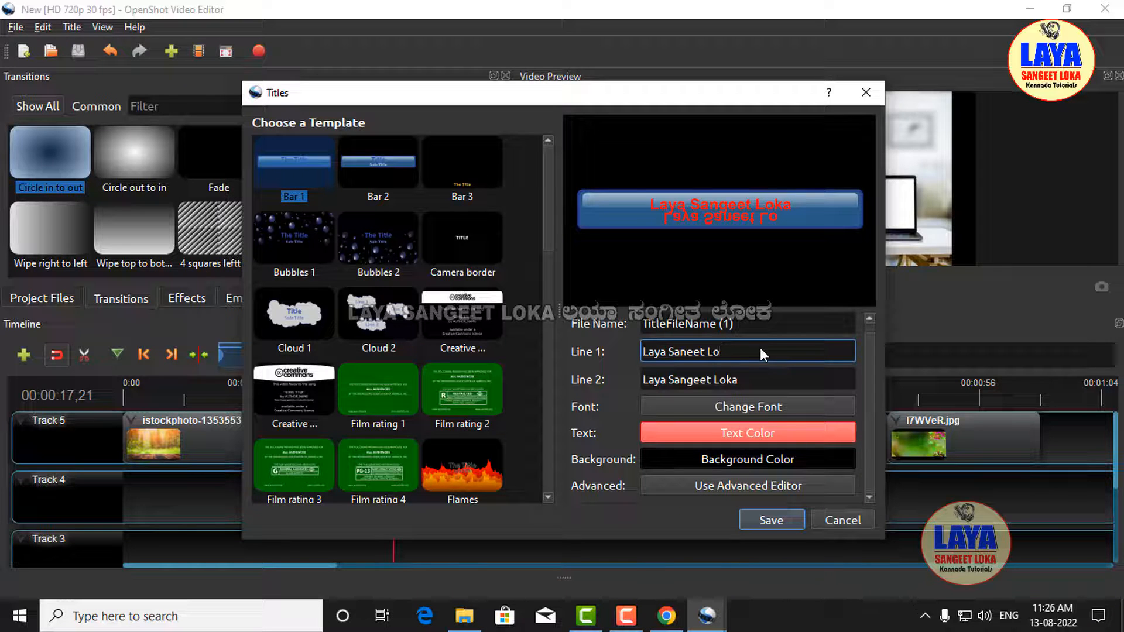
text(ka)
key(ctrl+a)
key(BackSpace)
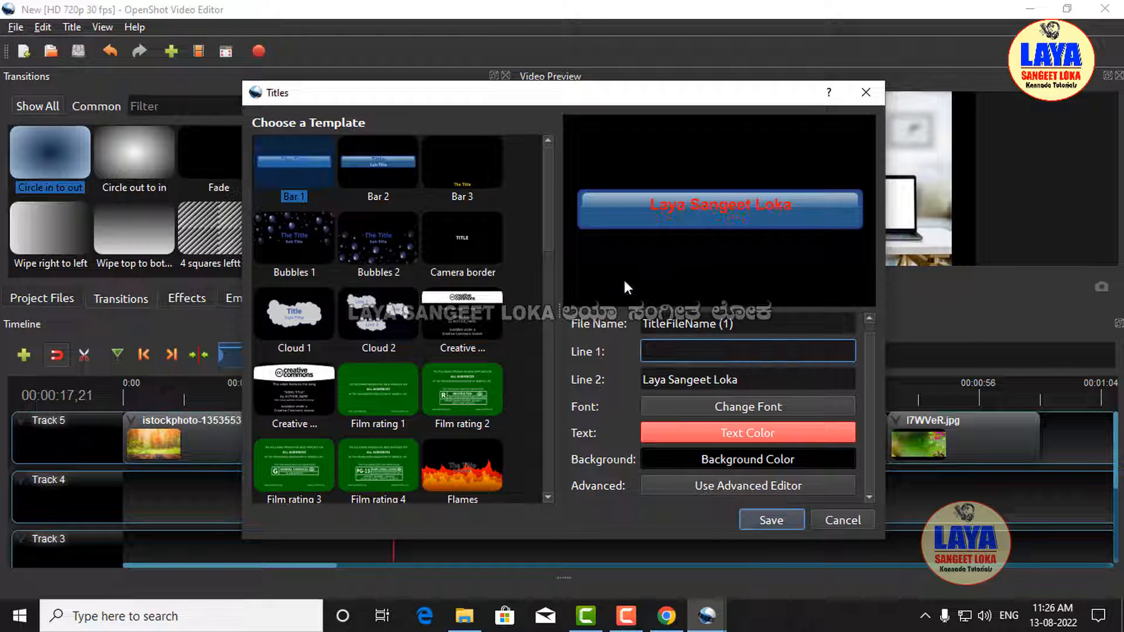
Try to give the title a cyan background with hue 181 and saturation 144, and save the title.
click(784, 465)
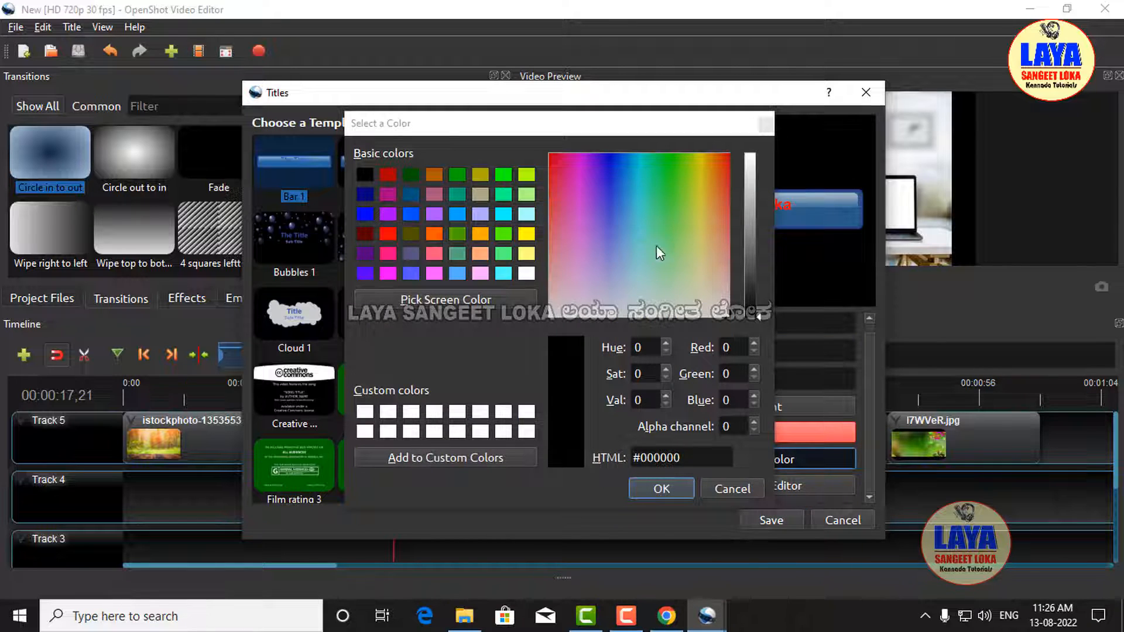
click(637, 225)
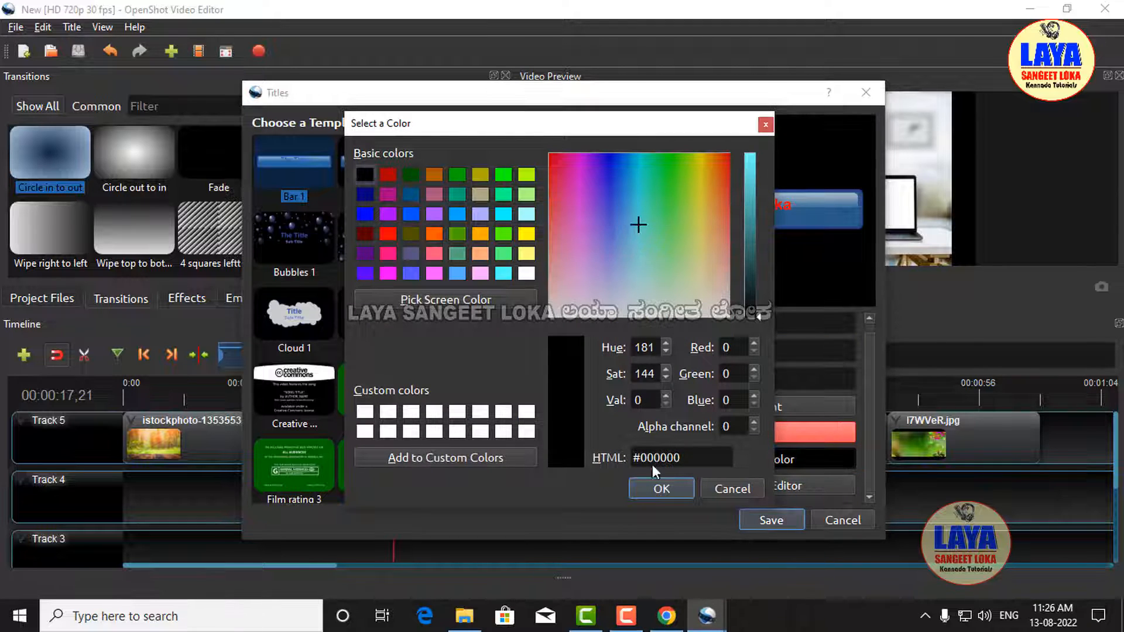
click(657, 488)
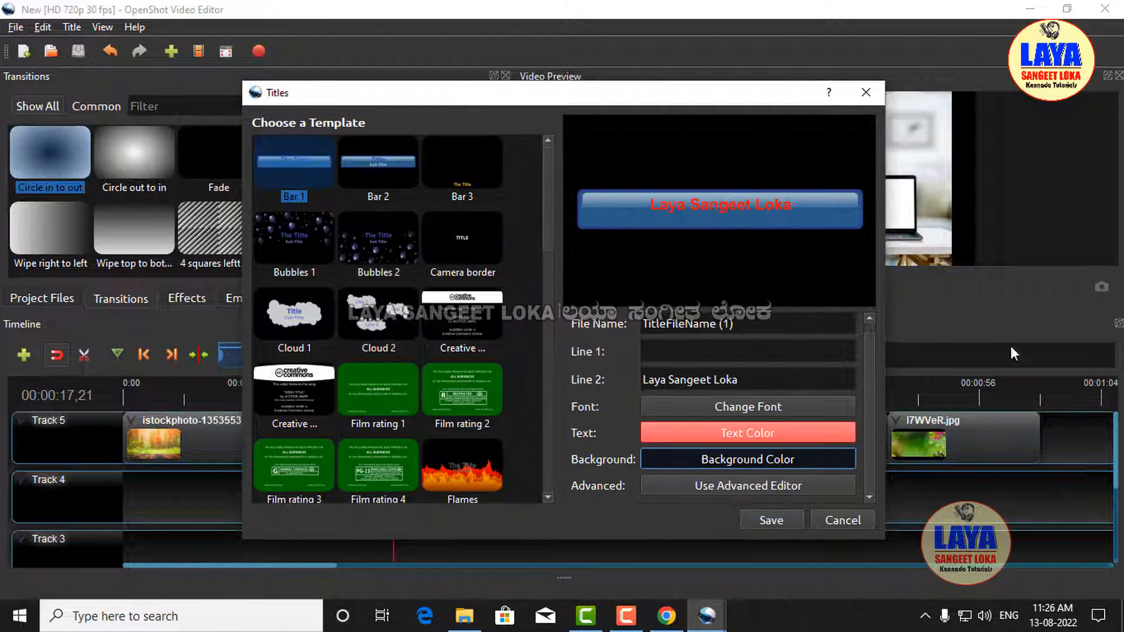
click(761, 528)
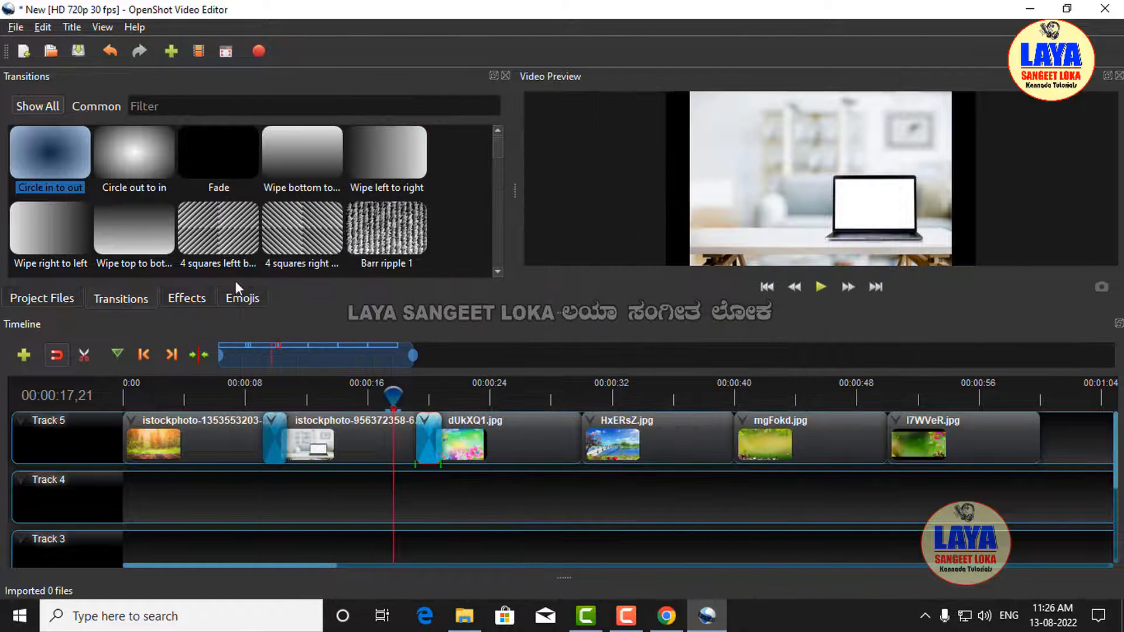
Select all image clips and transitions on Track 5 and move them down to Track 1.
drag(1065, 437, 68, 475)
drag(213, 435, 198, 574)
scroll(198, 574, down, 1)
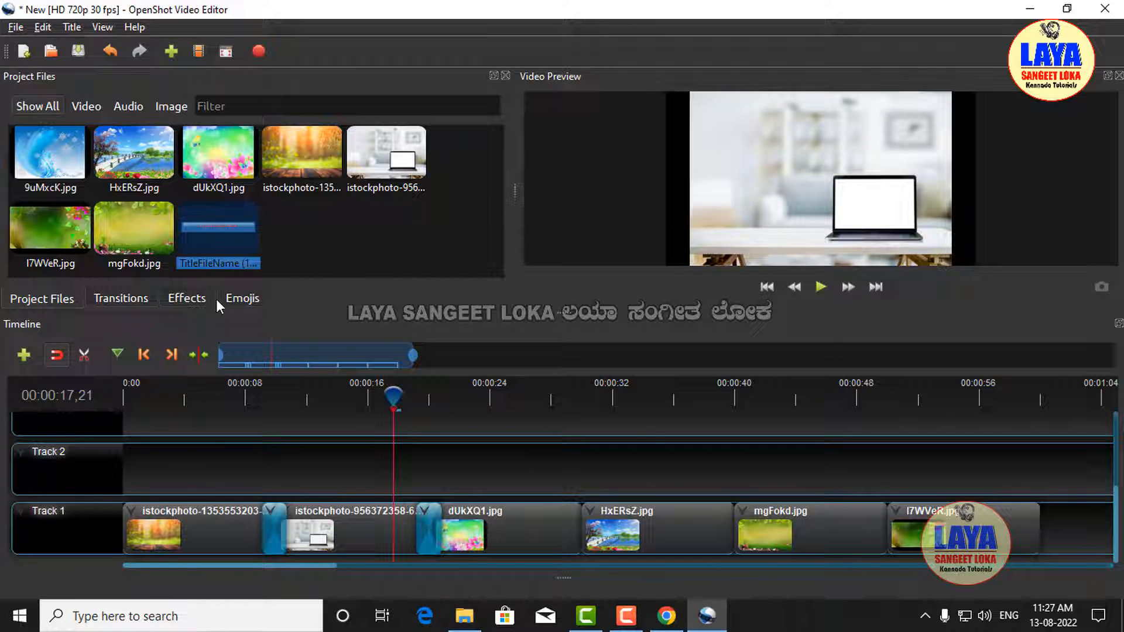
Place the saved title on Track 2 starting at about 6 seconds, and preview it at 00:00:07,14.
drag(216, 300, 216, 466)
click(218, 420)
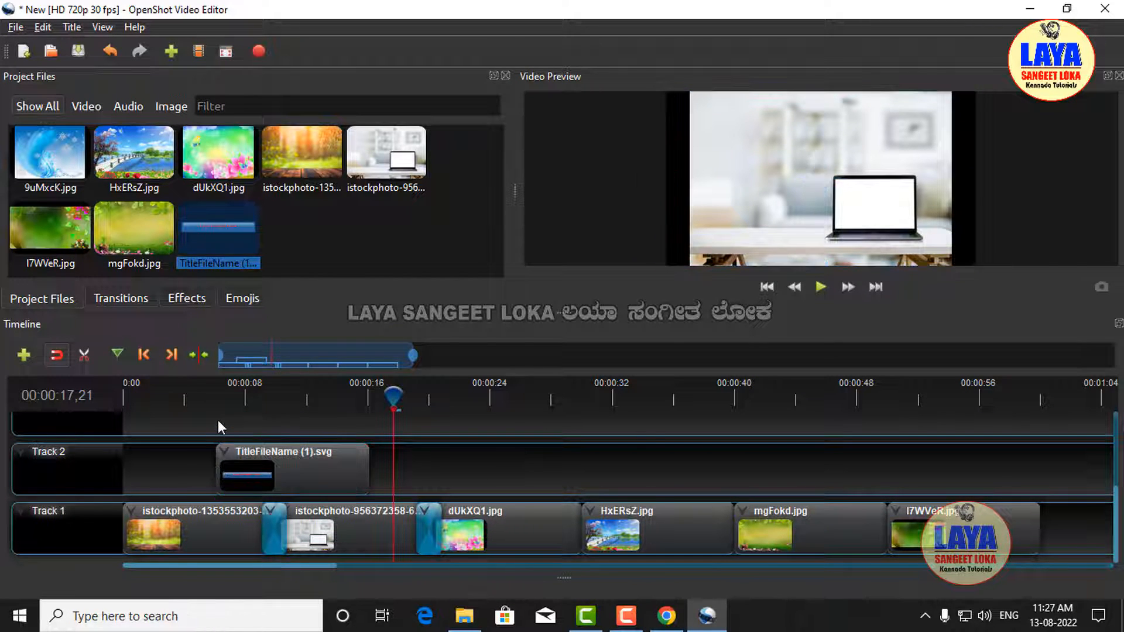
click(239, 388)
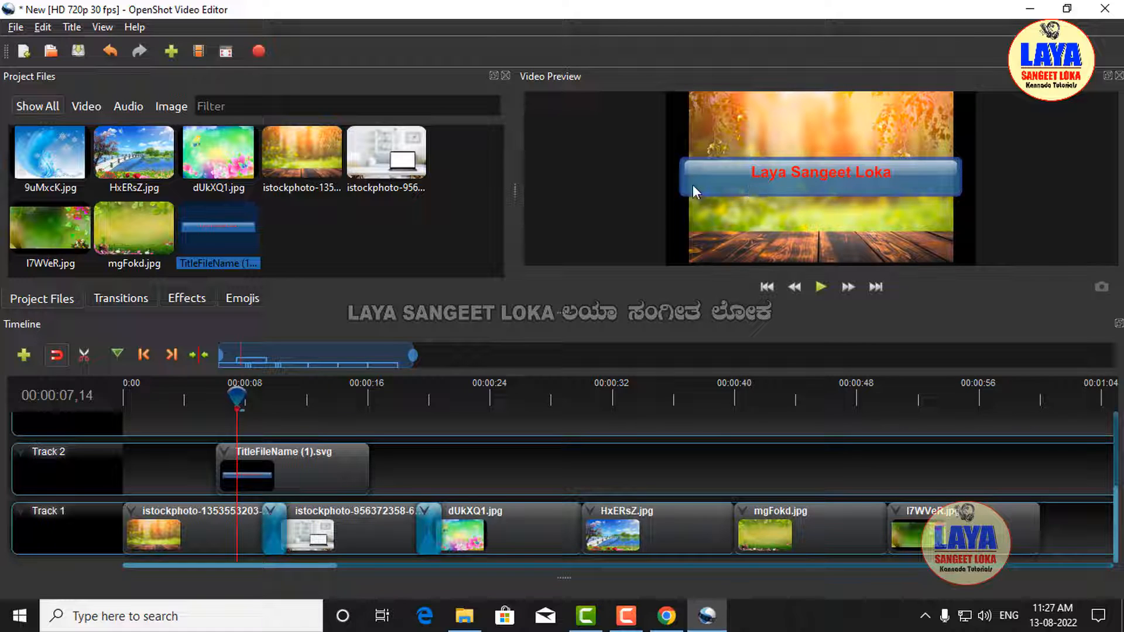
drag(1117, 539, 1122, 567)
click(172, 51)
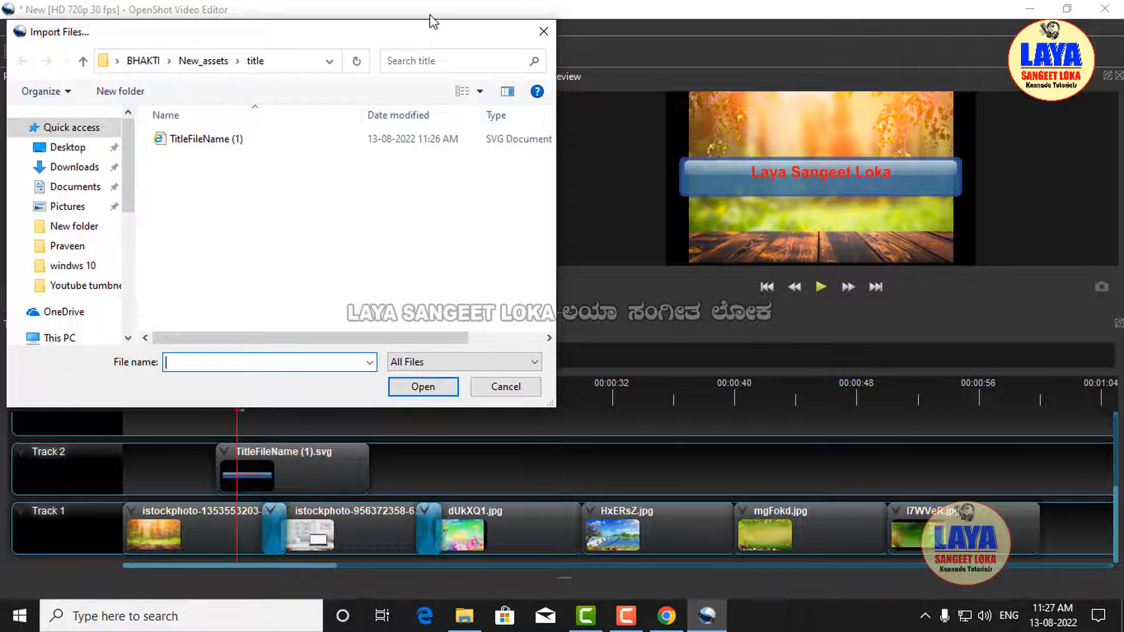
click(544, 31)
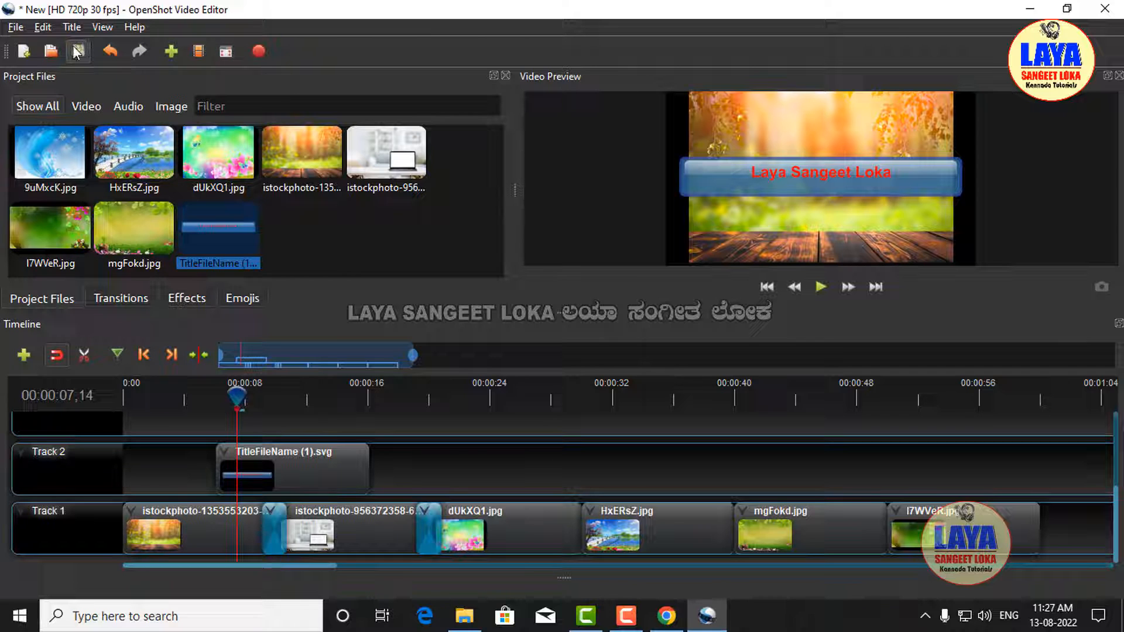
click(15, 28)
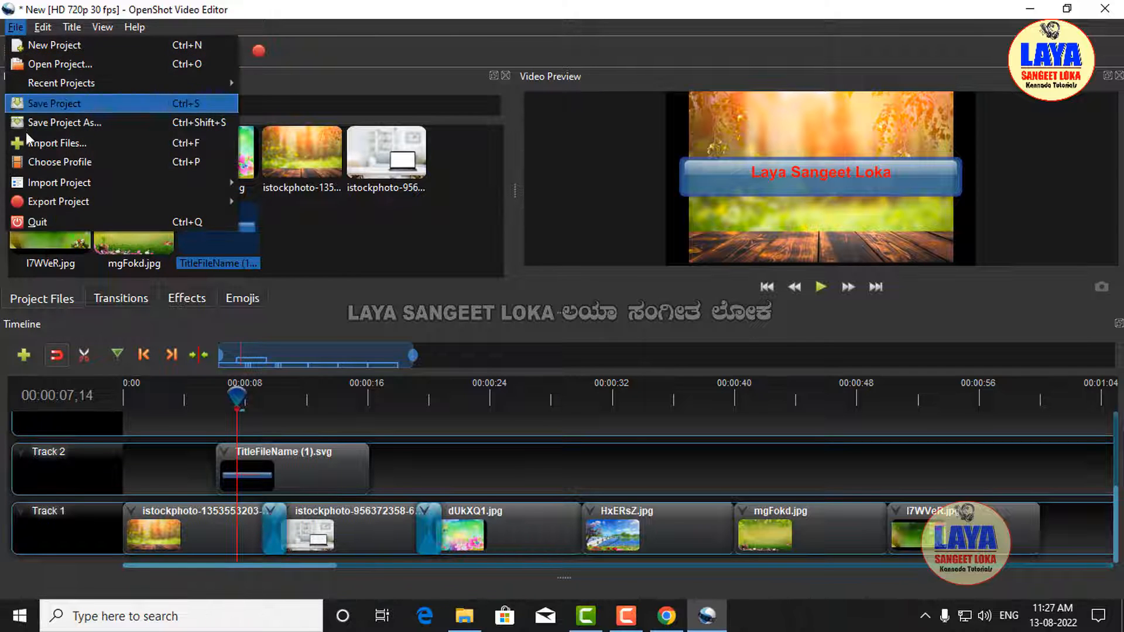
click(40, 144)
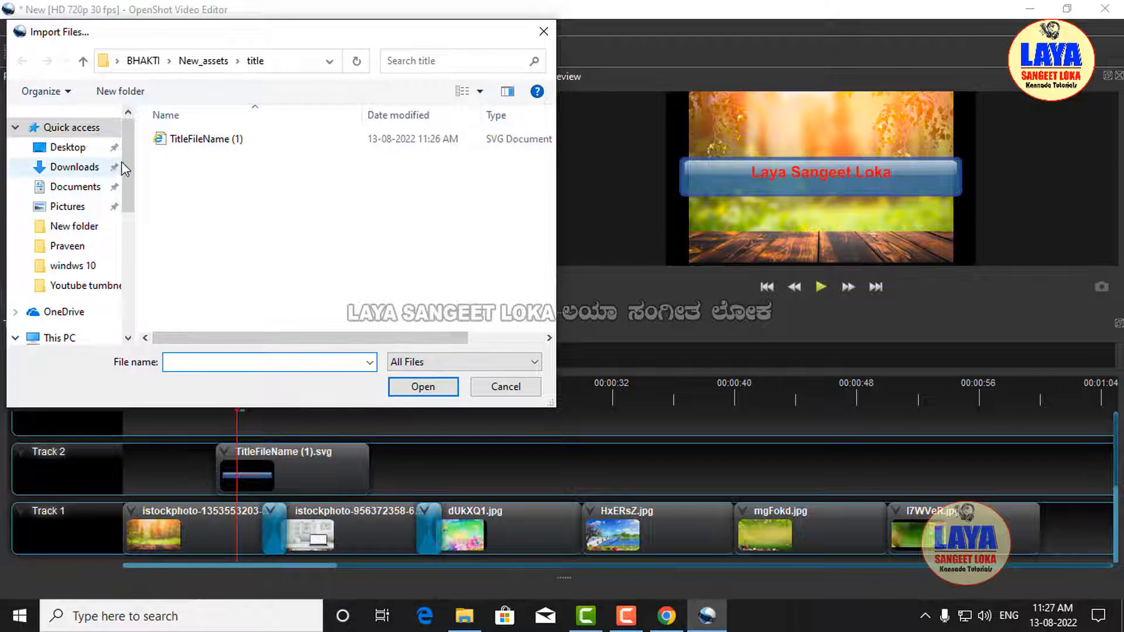
drag(125, 159, 101, 149)
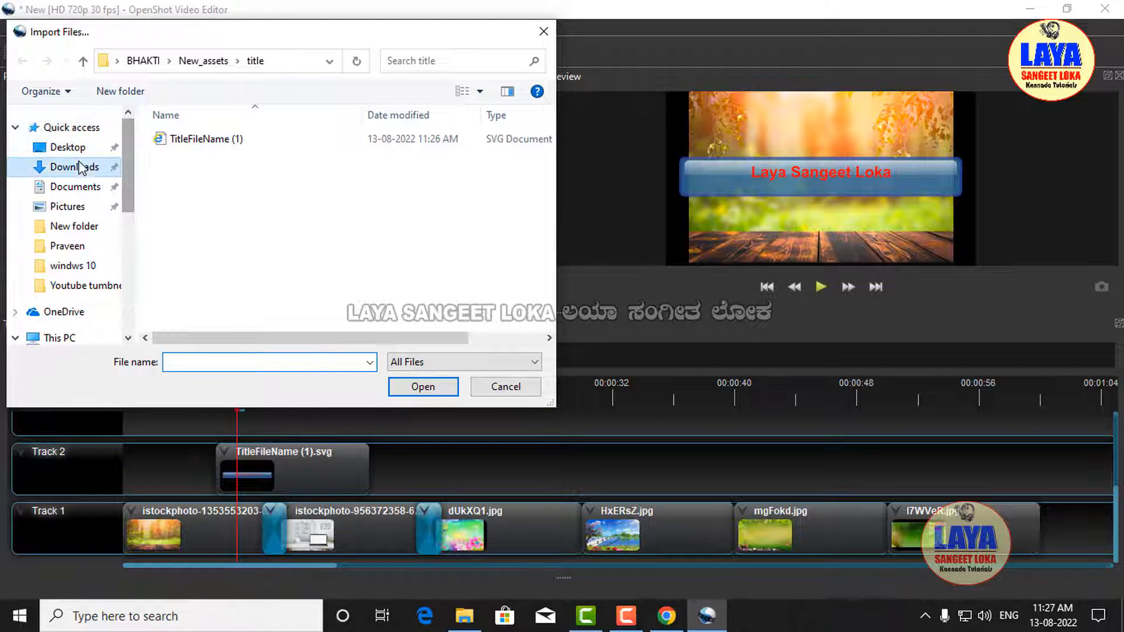
click(87, 167)
click(542, 33)
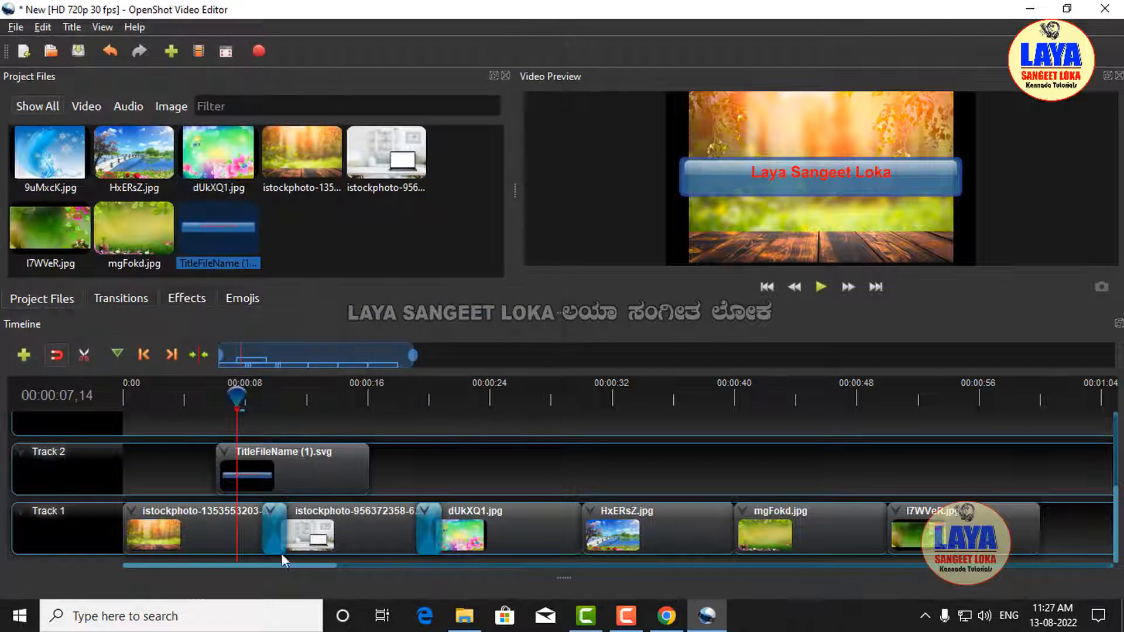
click(172, 51)
click(74, 167)
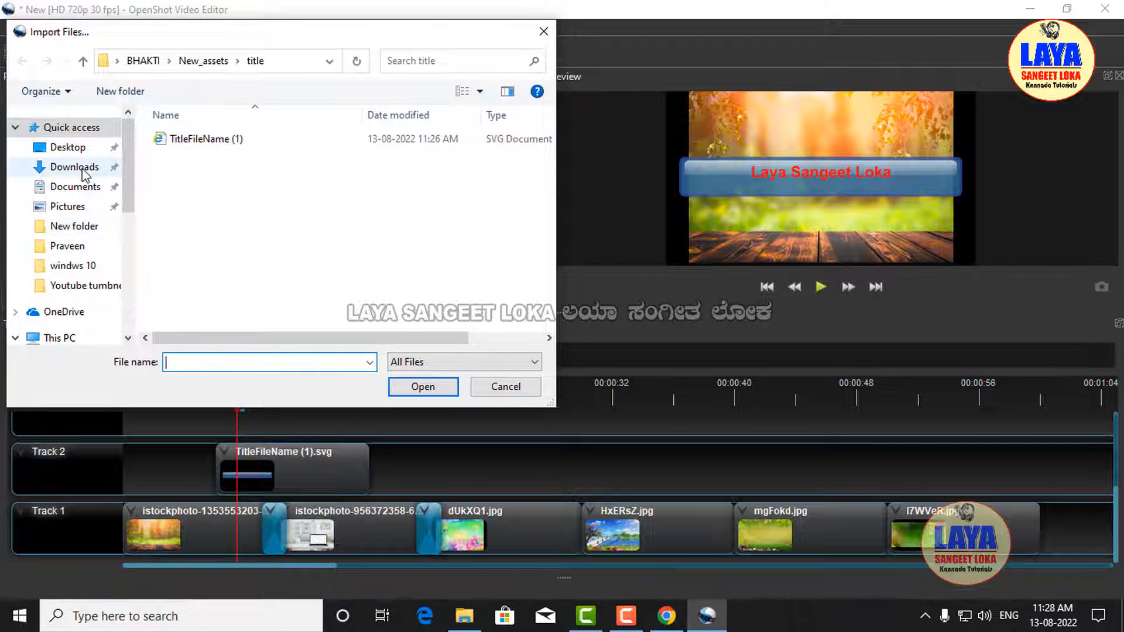
mouse_move(551, 136)
mouse_down()
mouse_move(529, 267)
mouse_move(546, 304)
mouse_move(546, 120)
mouse_up()
click(544, 31)
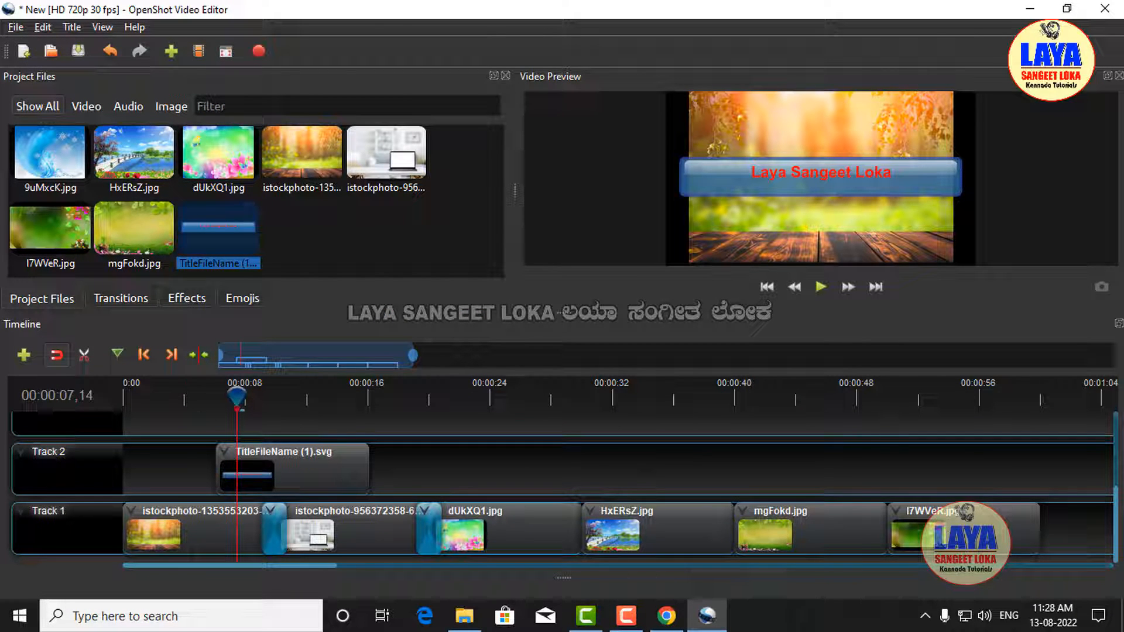
Browse the emoji library through to its end.
click(242, 298)
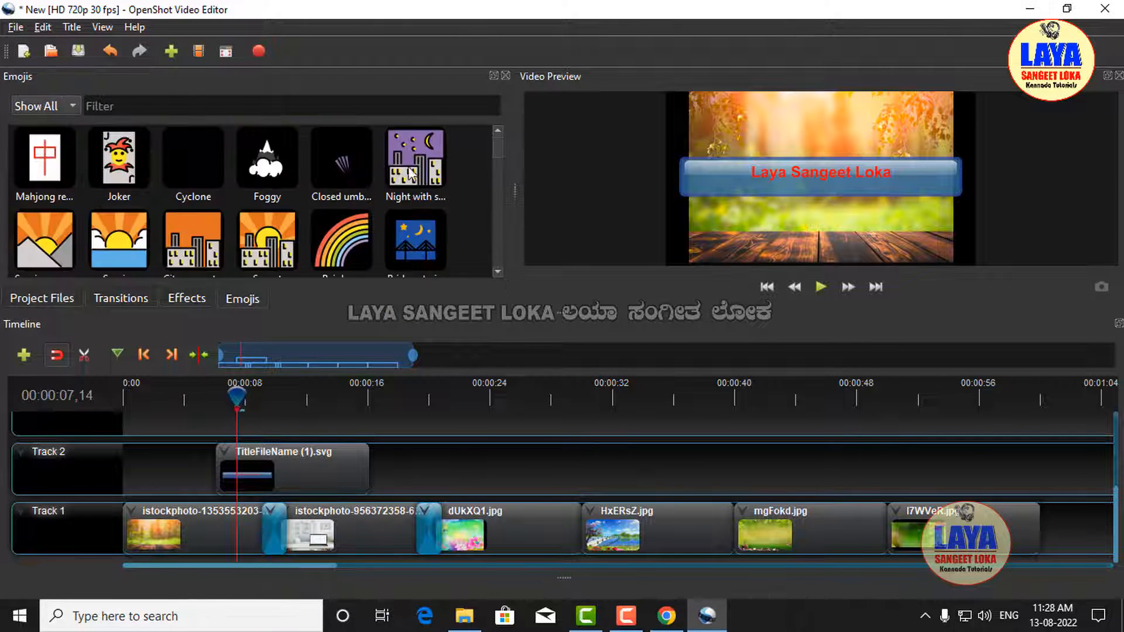
drag(500, 149, 497, 237)
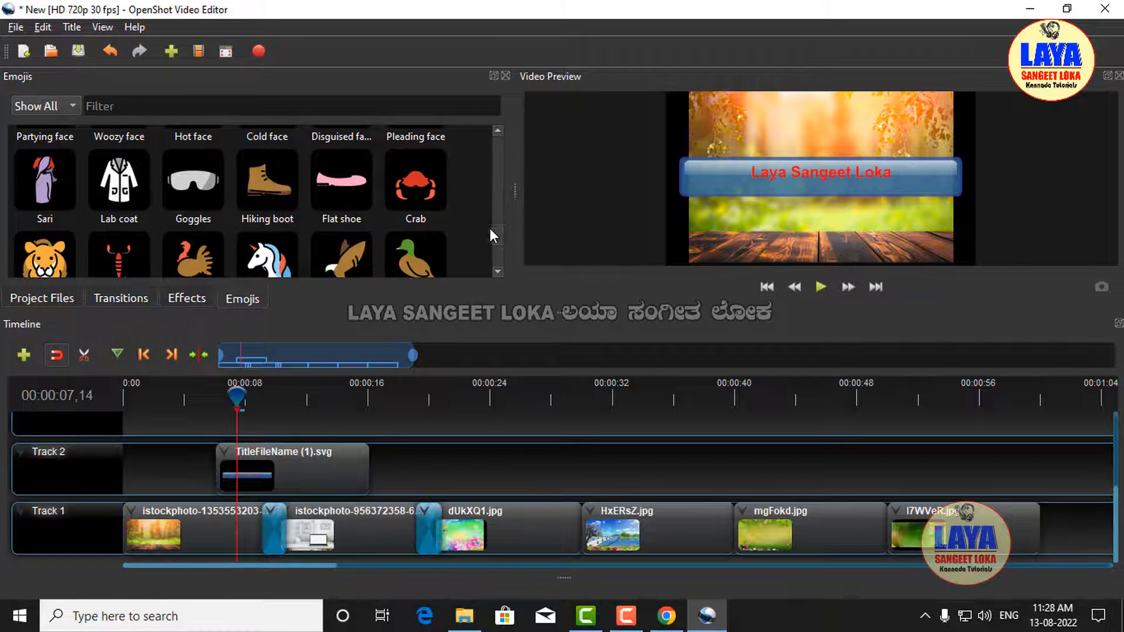
drag(498, 236, 497, 238)
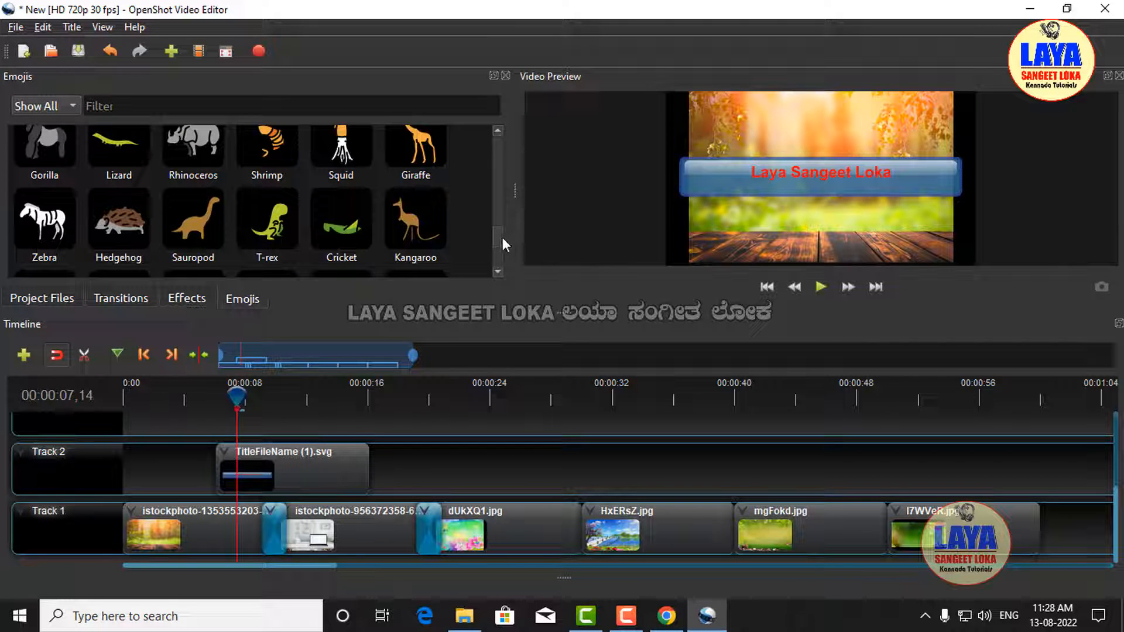
drag(502, 237, 497, 267)
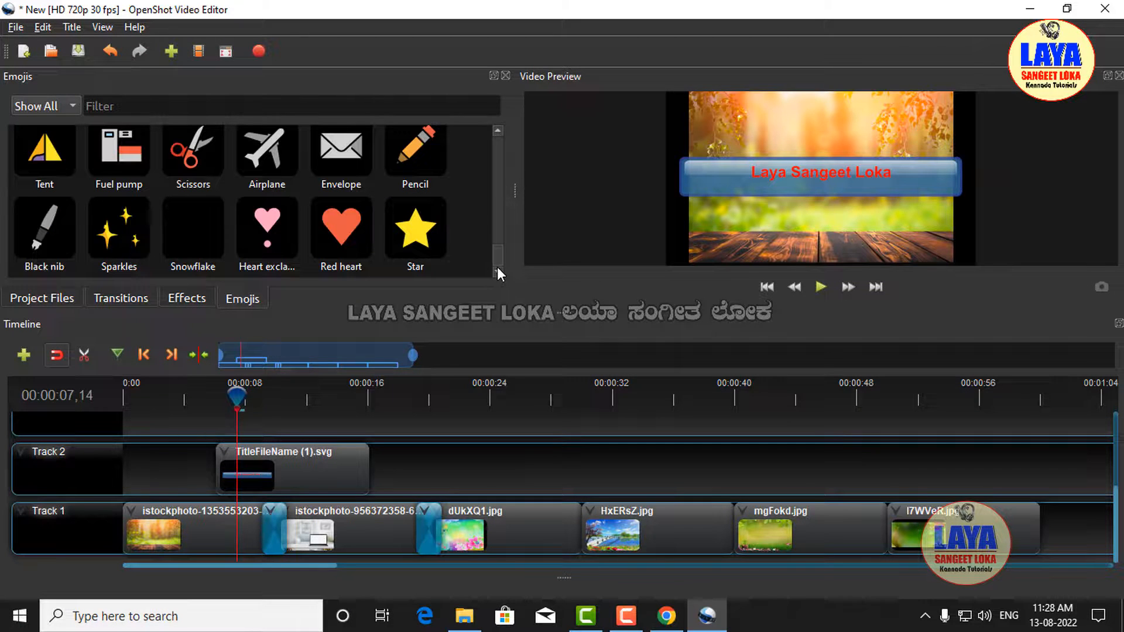
click(16, 28)
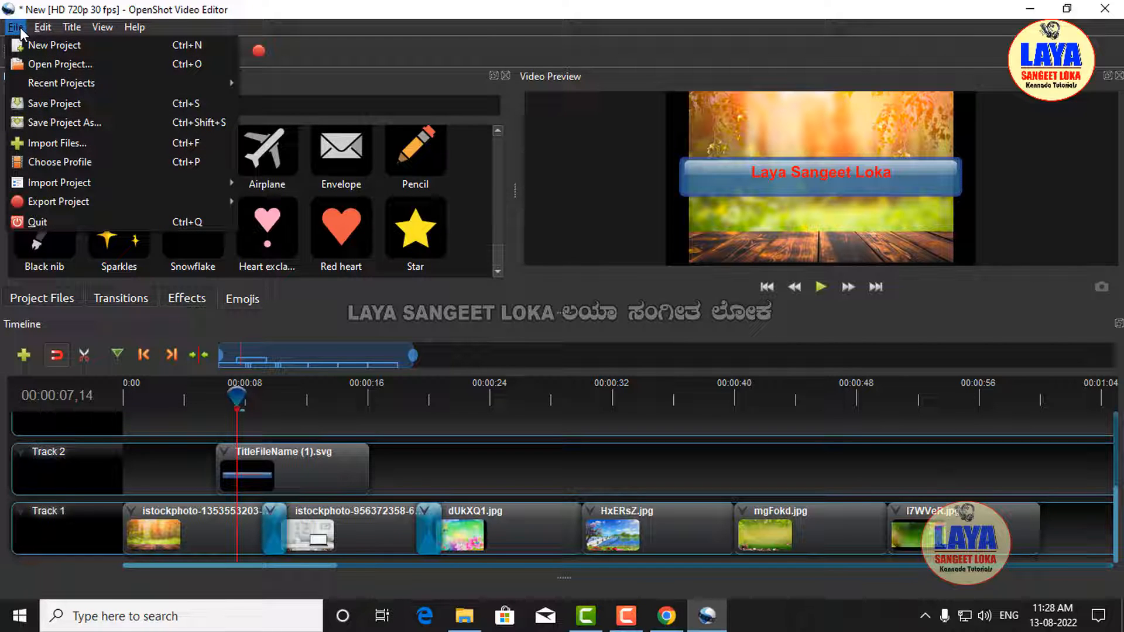
mouse_move(40, 199)
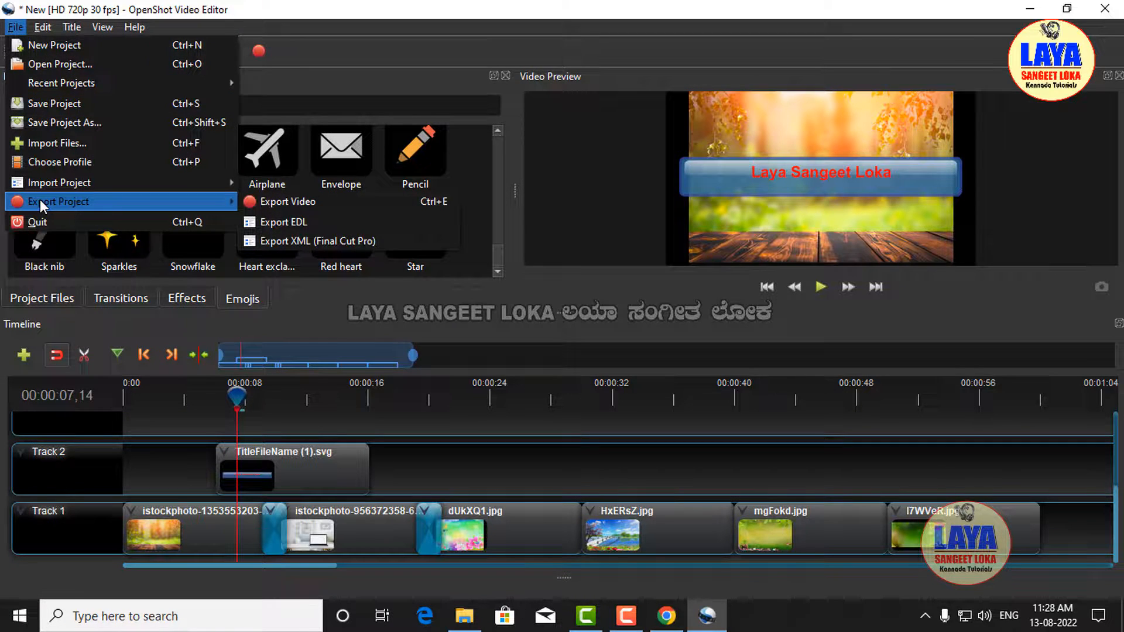
click(289, 200)
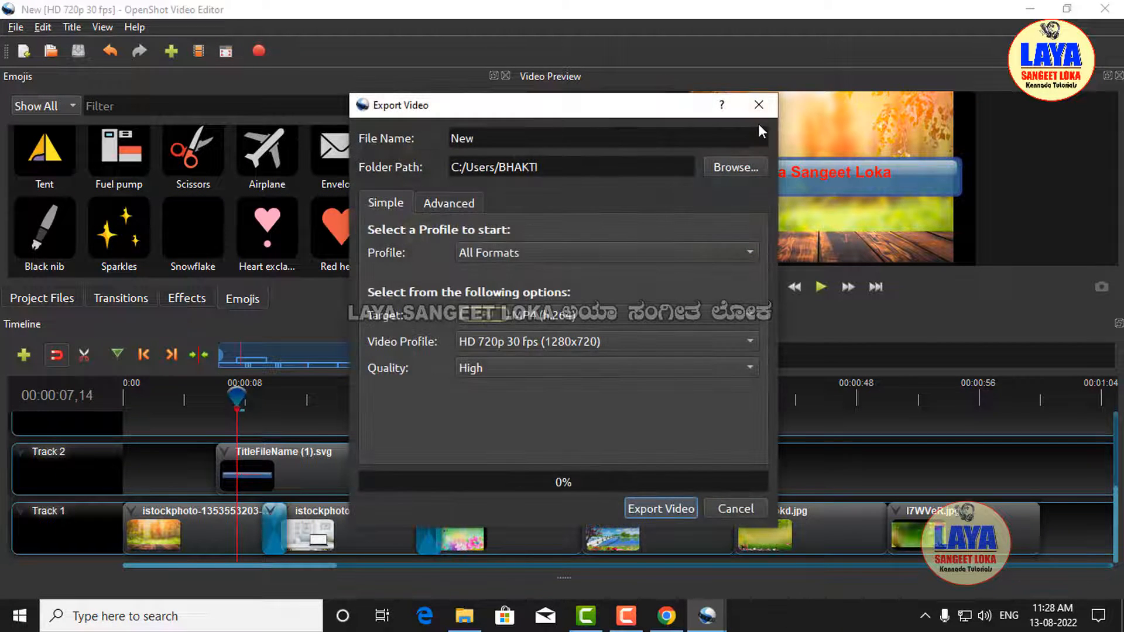
click(759, 105)
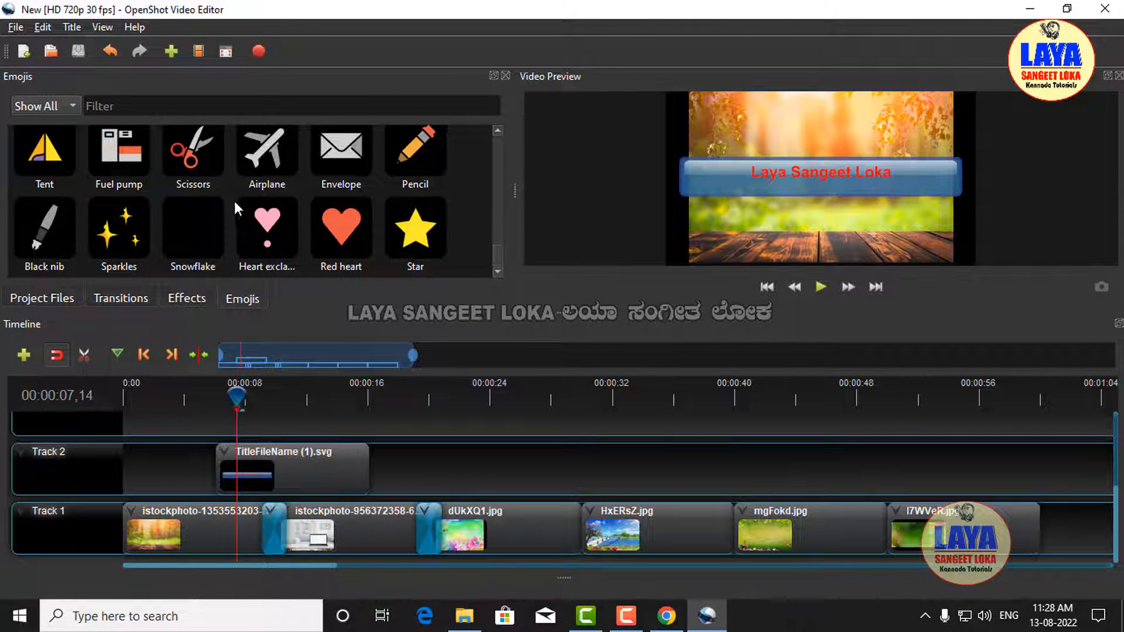
mouse_move(252, 66)
mouse_down()
mouse_move(319, 79)
mouse_move(279, 77)
mouse_up()
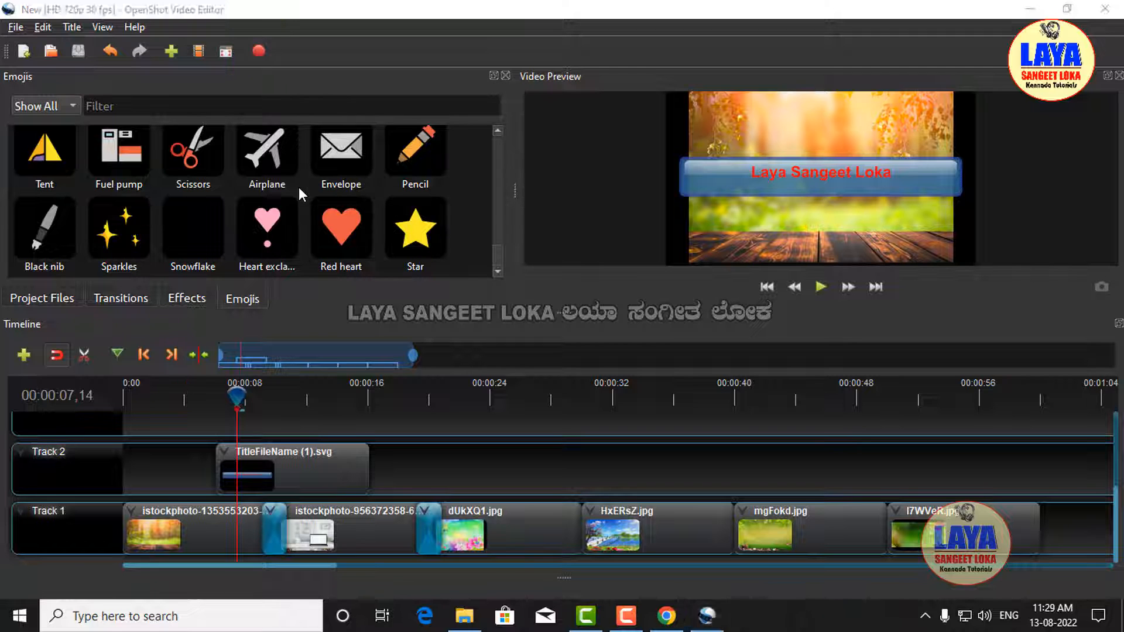
Start a video export and set its destination folder to New folder on the Desktop.
click(259, 51)
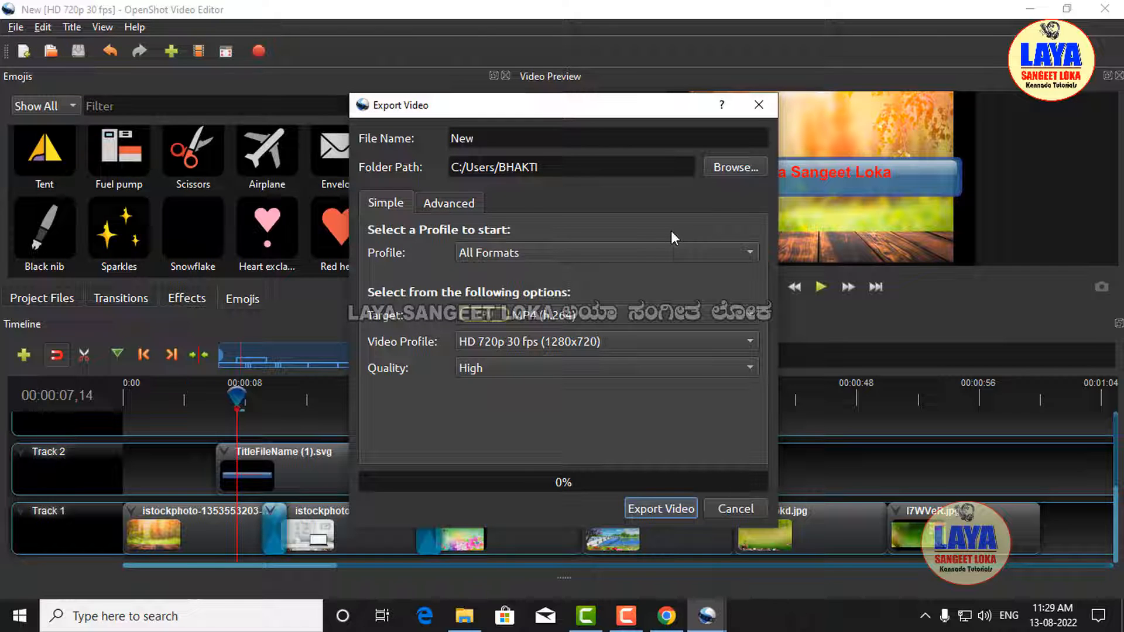
click(736, 173)
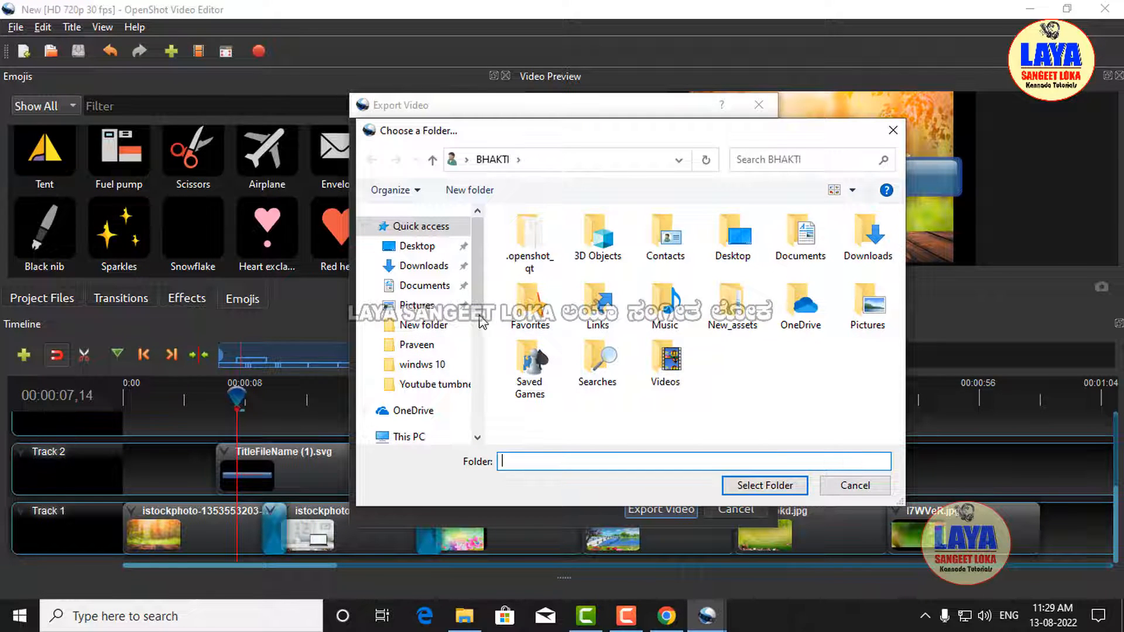
click(412, 250)
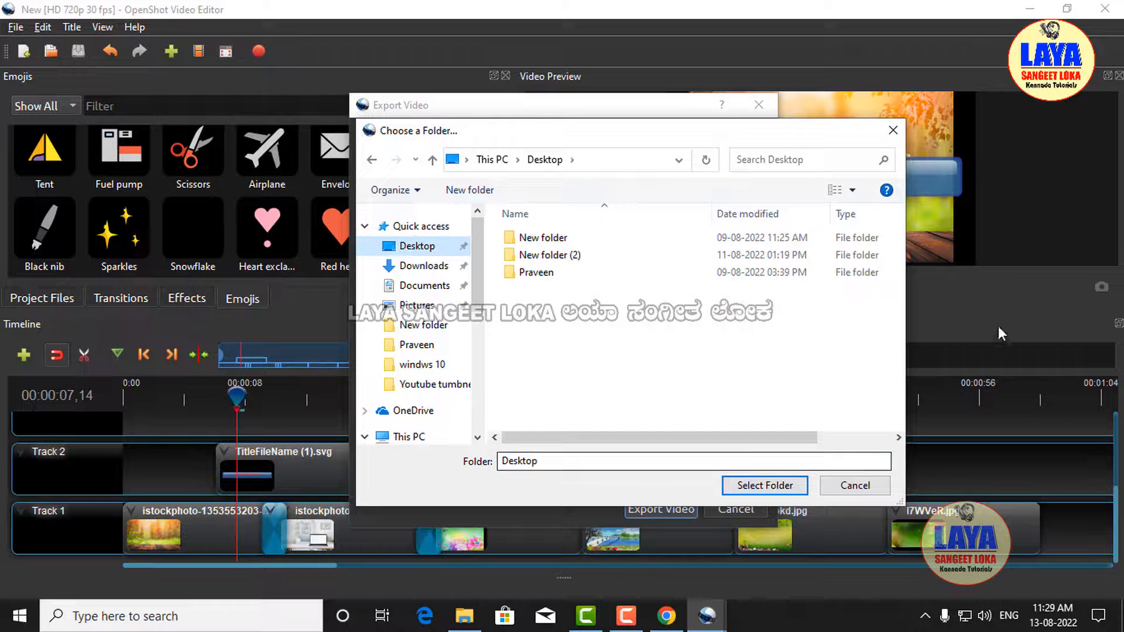
right_click(658, 341)
mouse_move(728, 499)
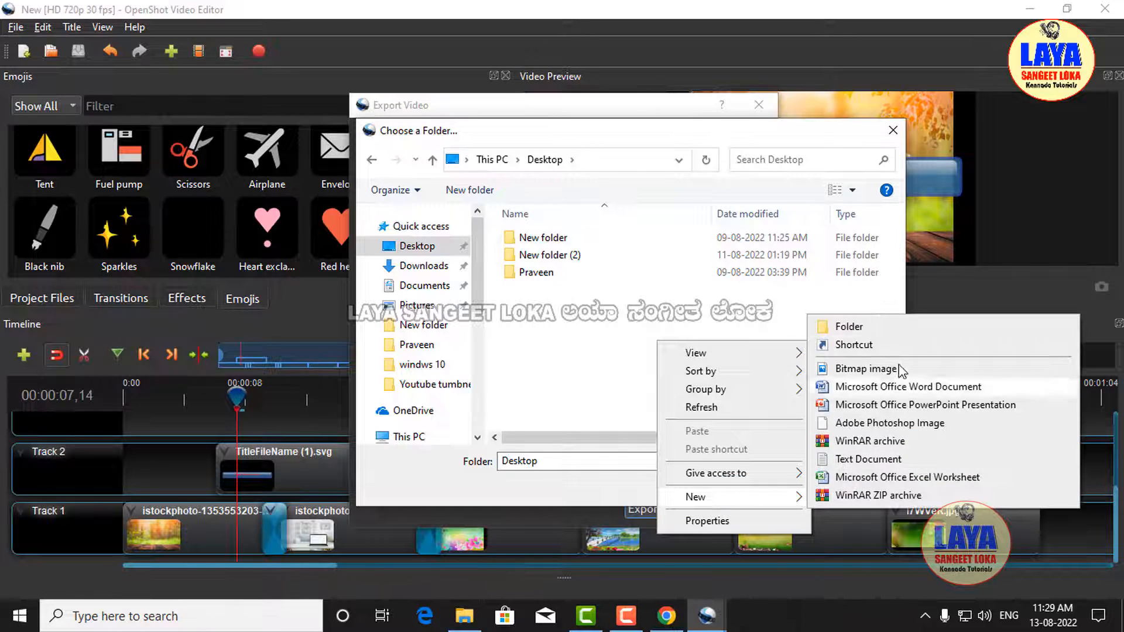
click(615, 350)
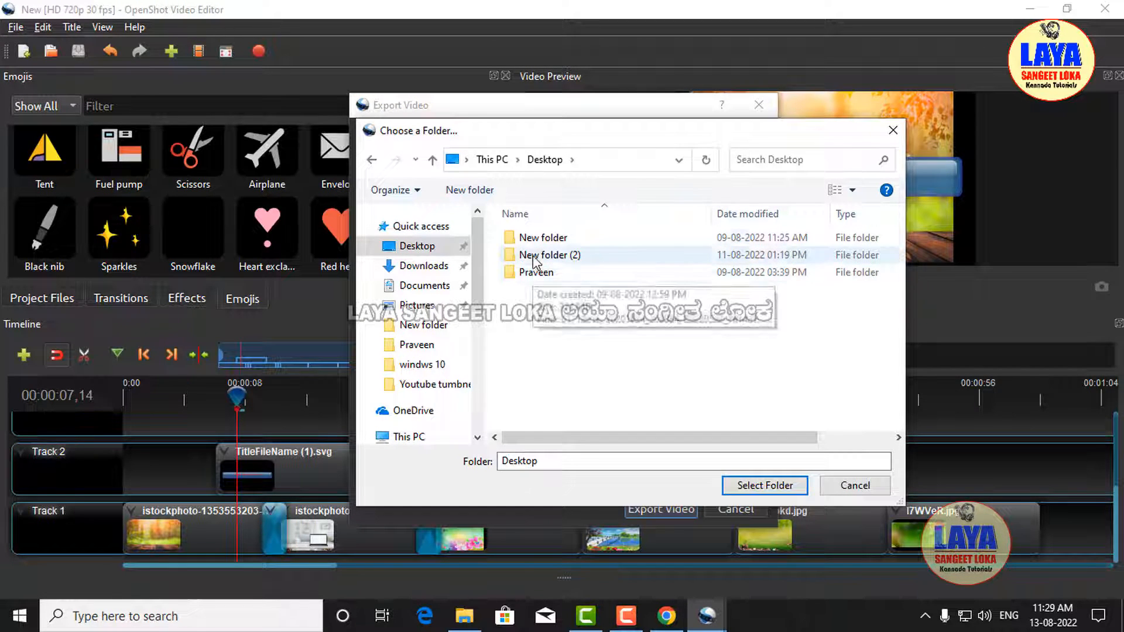
double_click(542, 237)
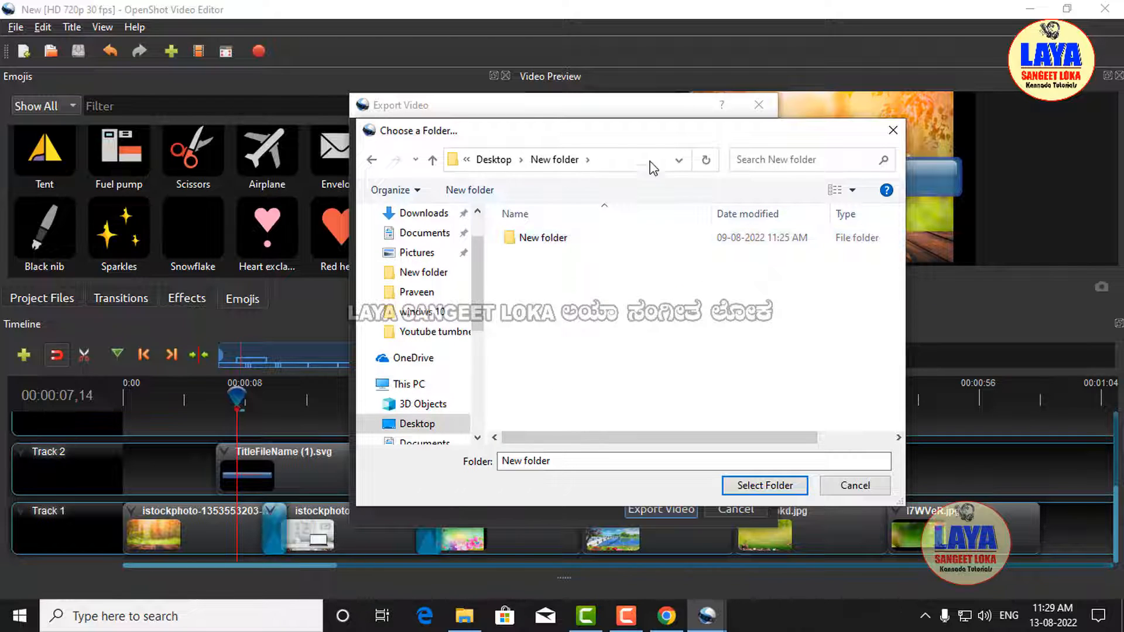
click(765, 485)
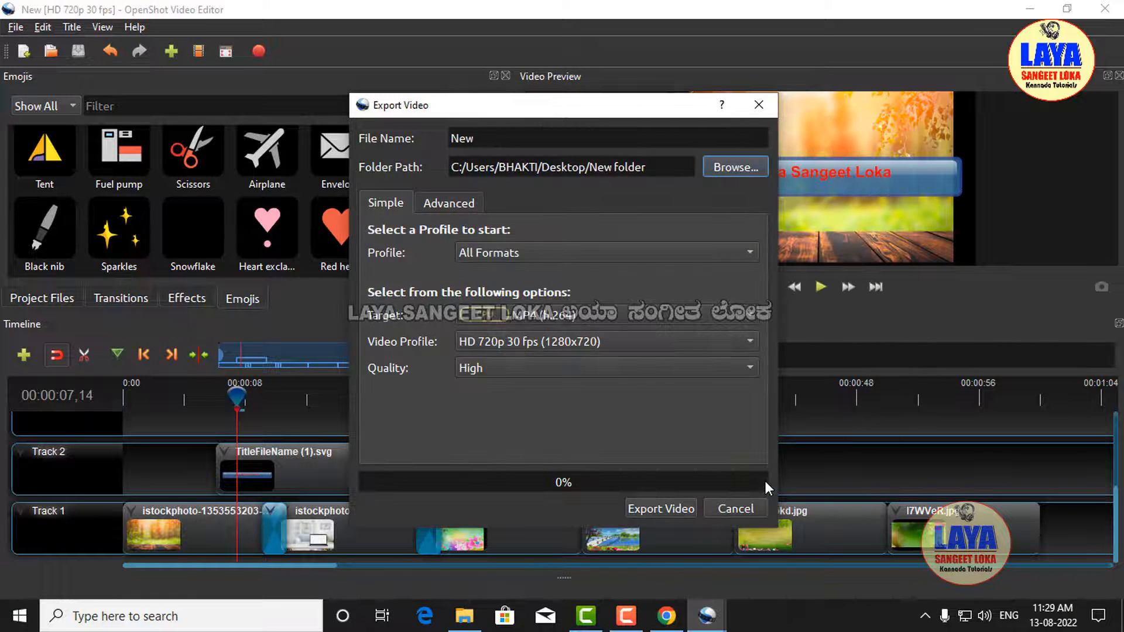
Name the exported video file "Open Shot".
click(524, 137)
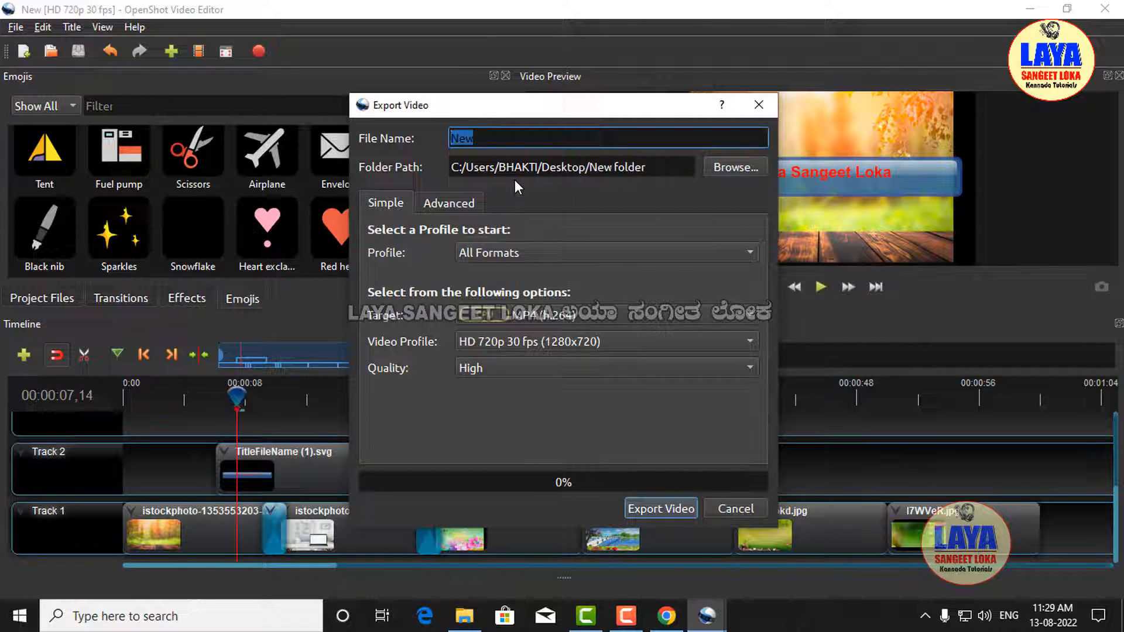
text(Op)
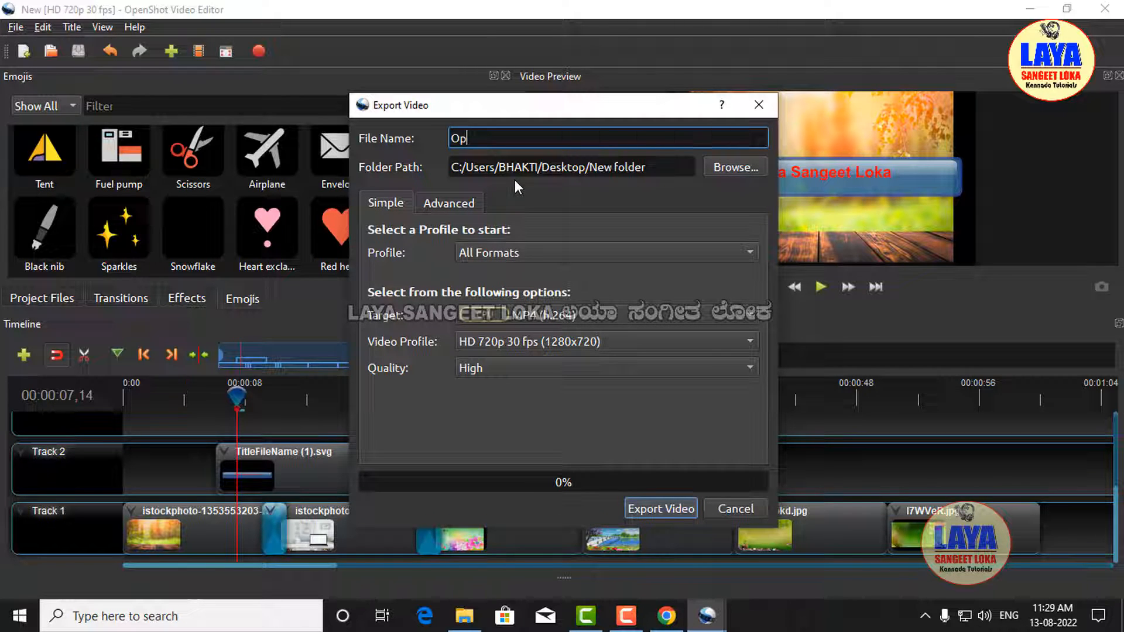
text(en Shot)
Review the advanced export options and the available Export To choices, and return to the simple settings.
click(469, 209)
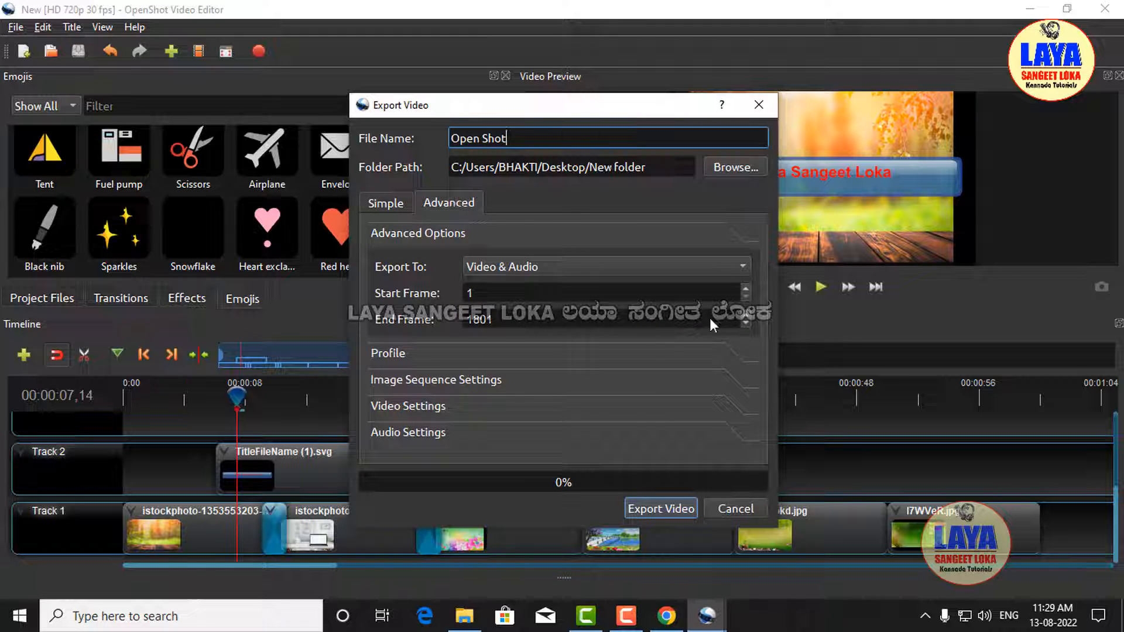
click(721, 265)
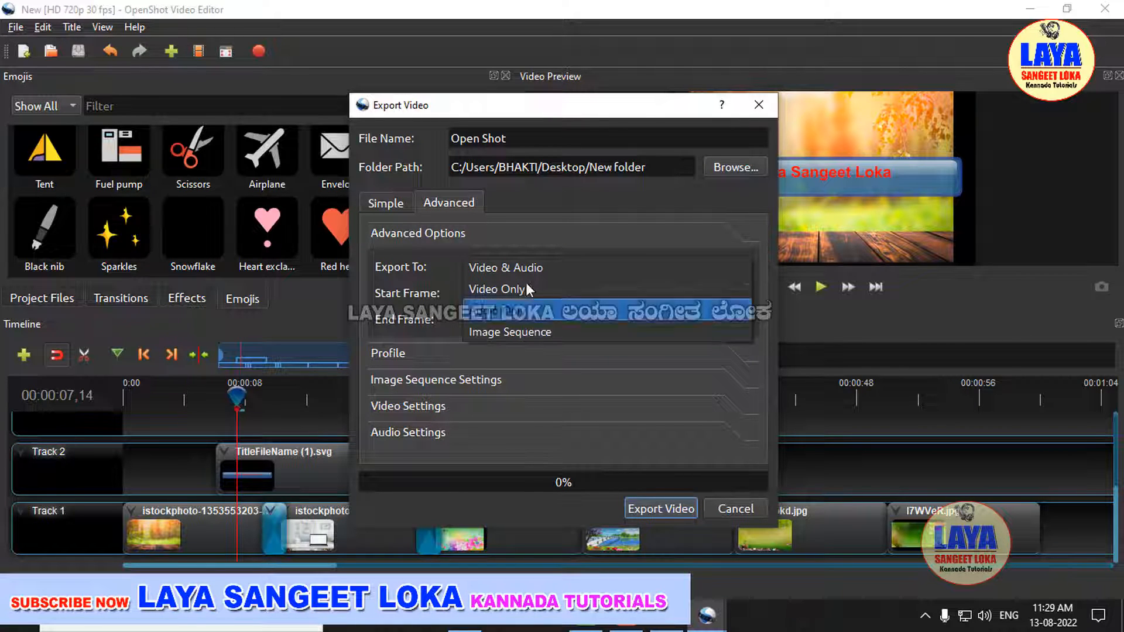
click(673, 196)
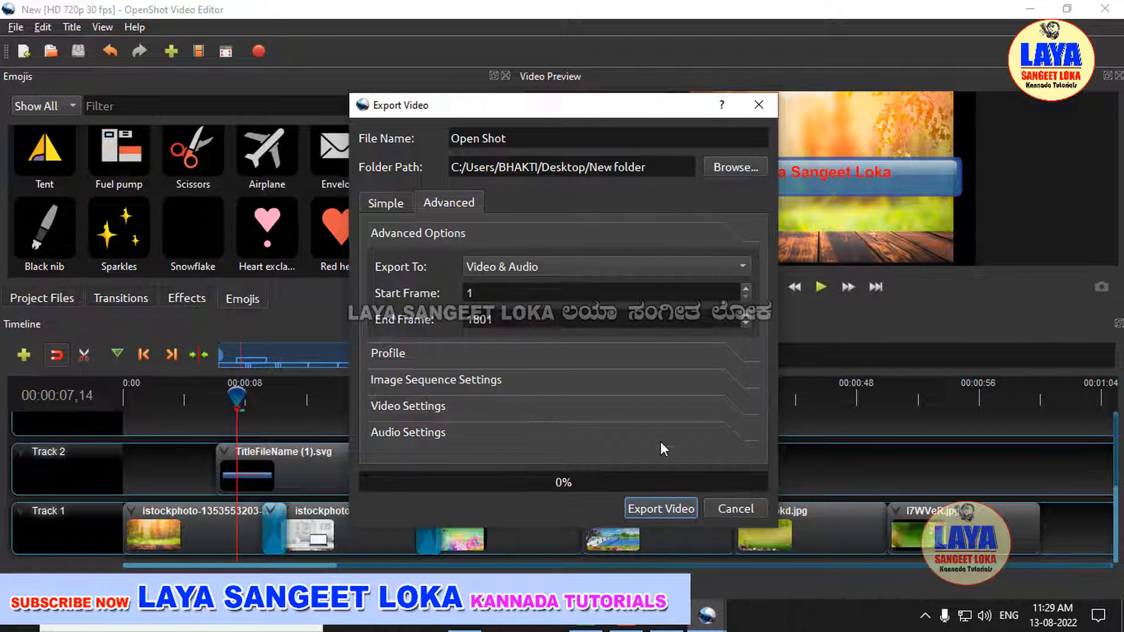
click(391, 203)
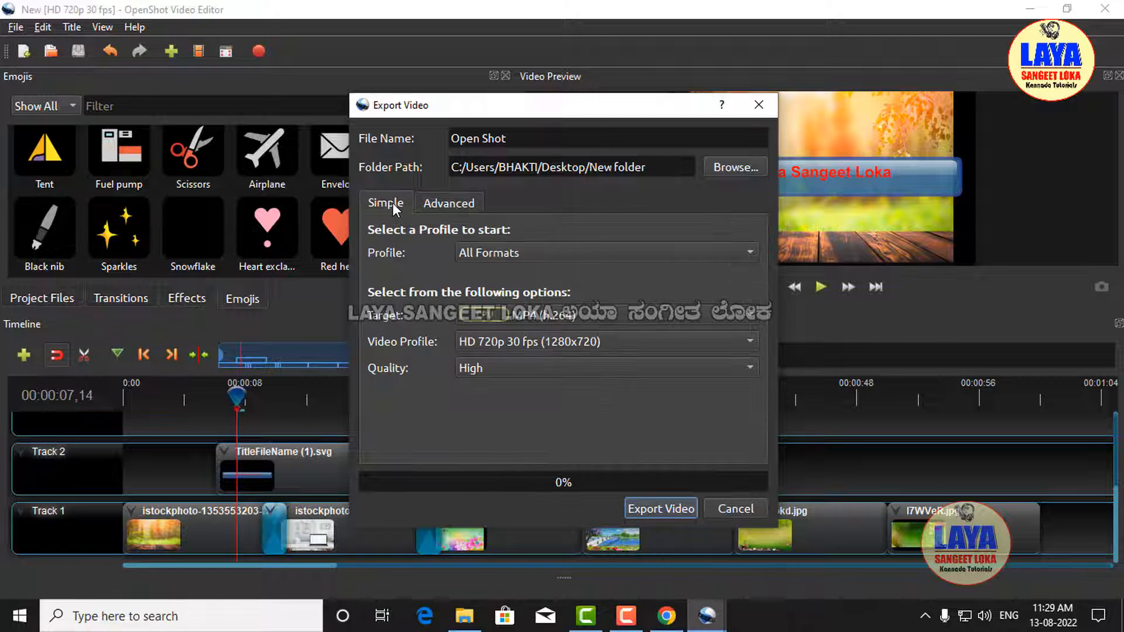
Review the available export profiles, target formats and video profiles, keeping the All Formats profile.
click(725, 256)
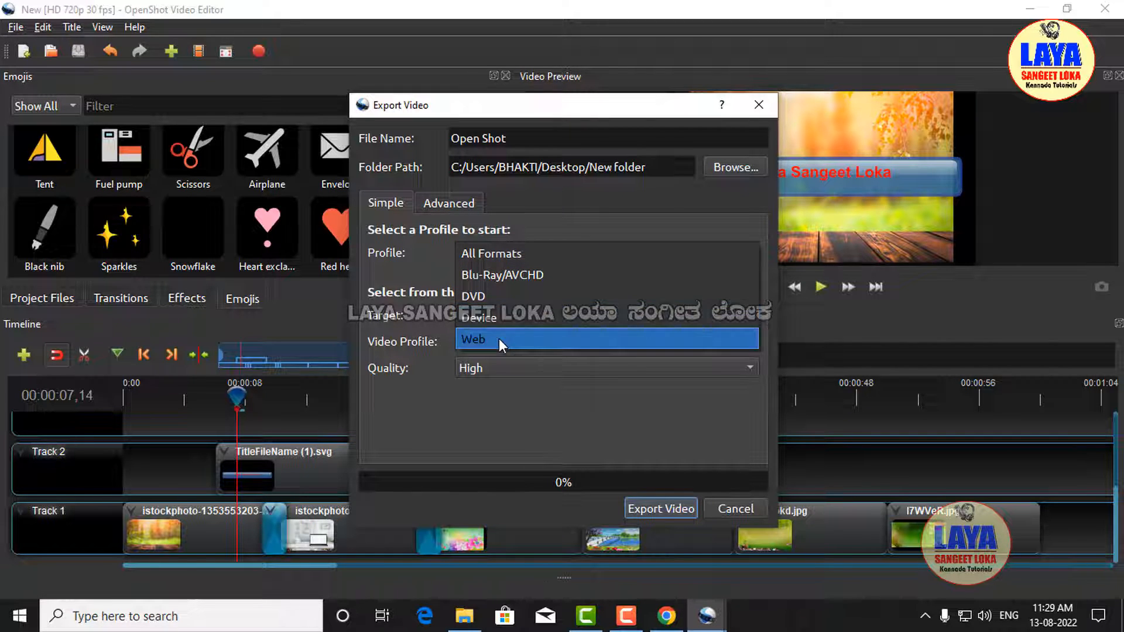
click(552, 251)
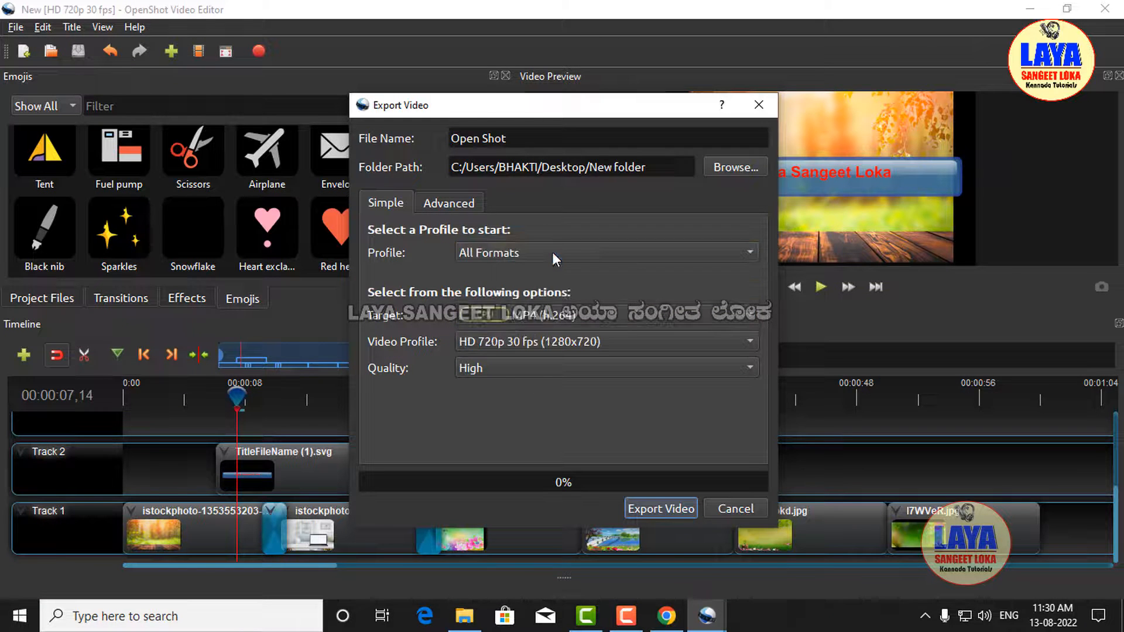
click(754, 320)
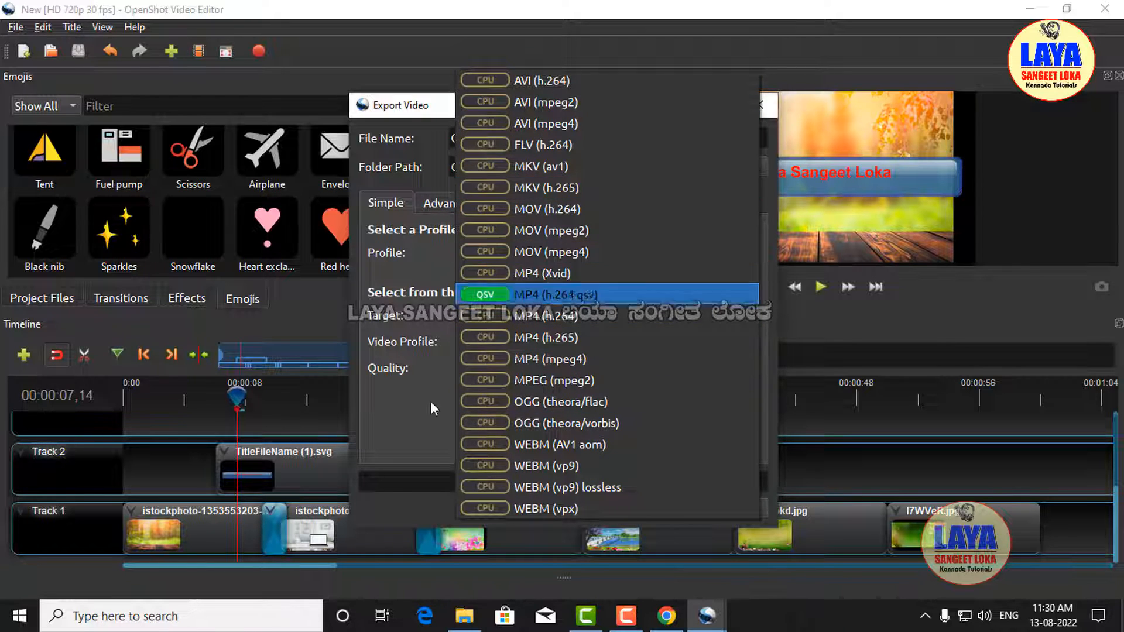
click(409, 419)
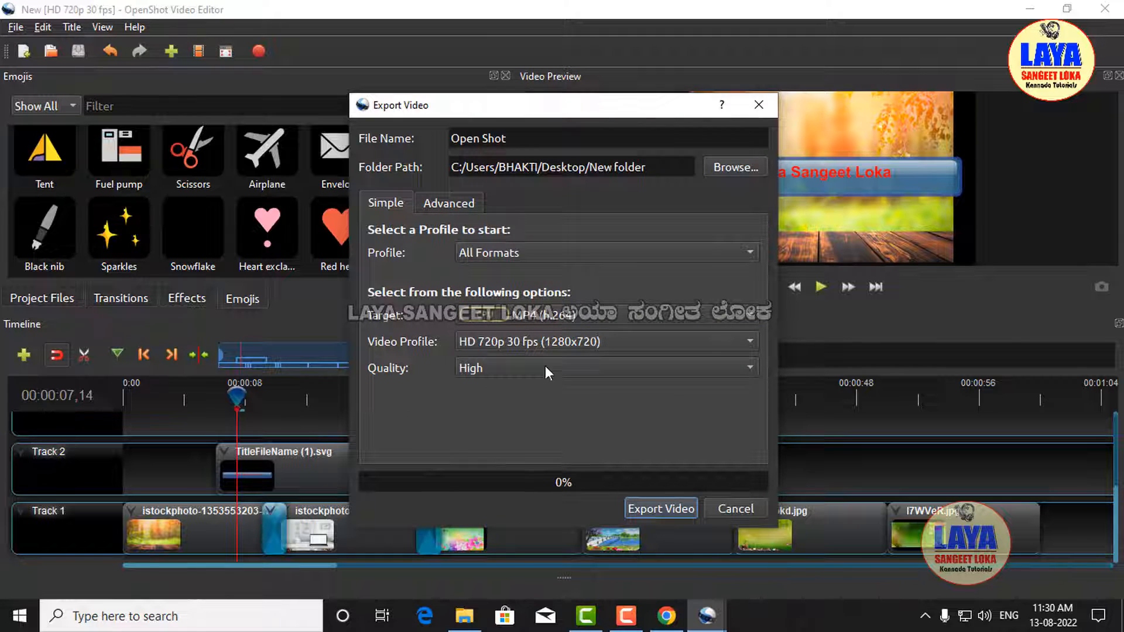
click(602, 344)
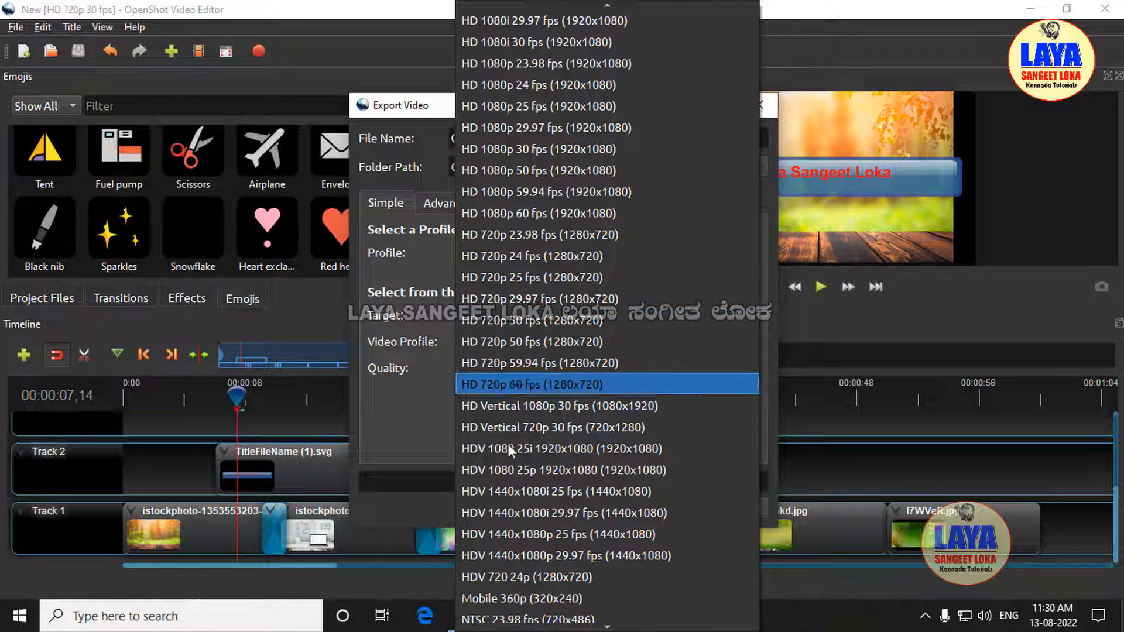
click(423, 420)
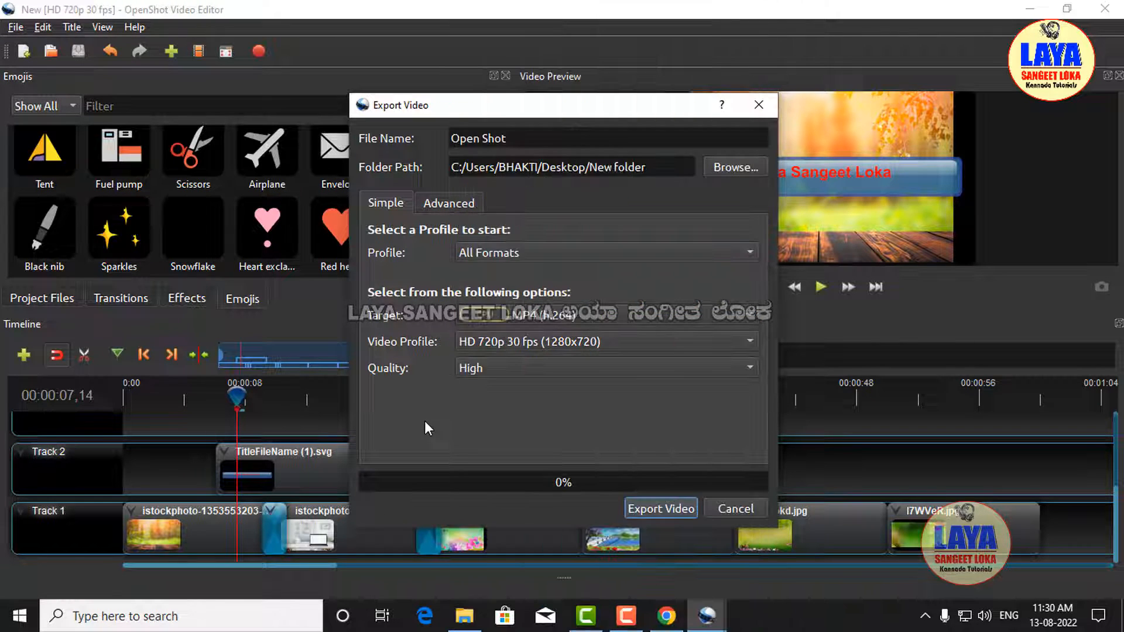
Export the slideshow video at High quality and save the project.
click(576, 364)
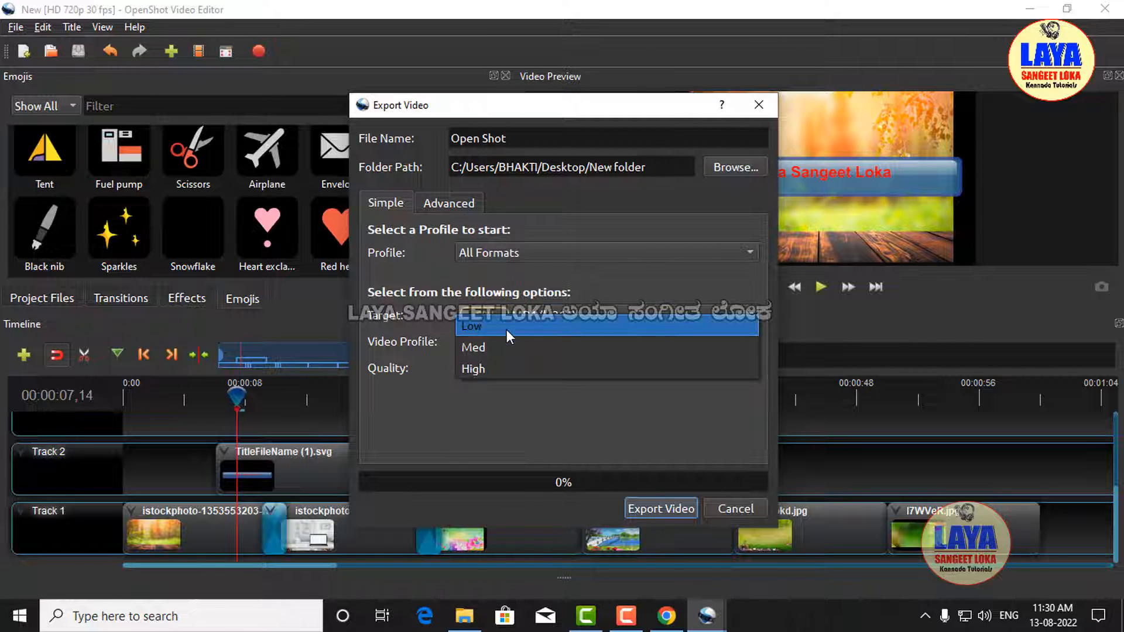
click(514, 369)
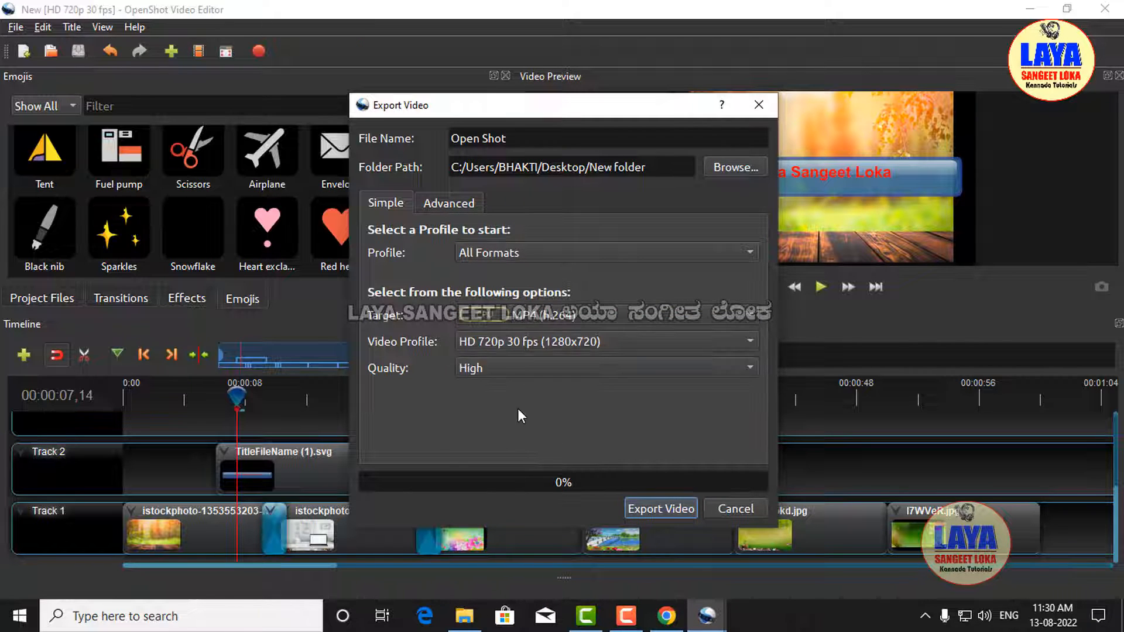
click(656, 511)
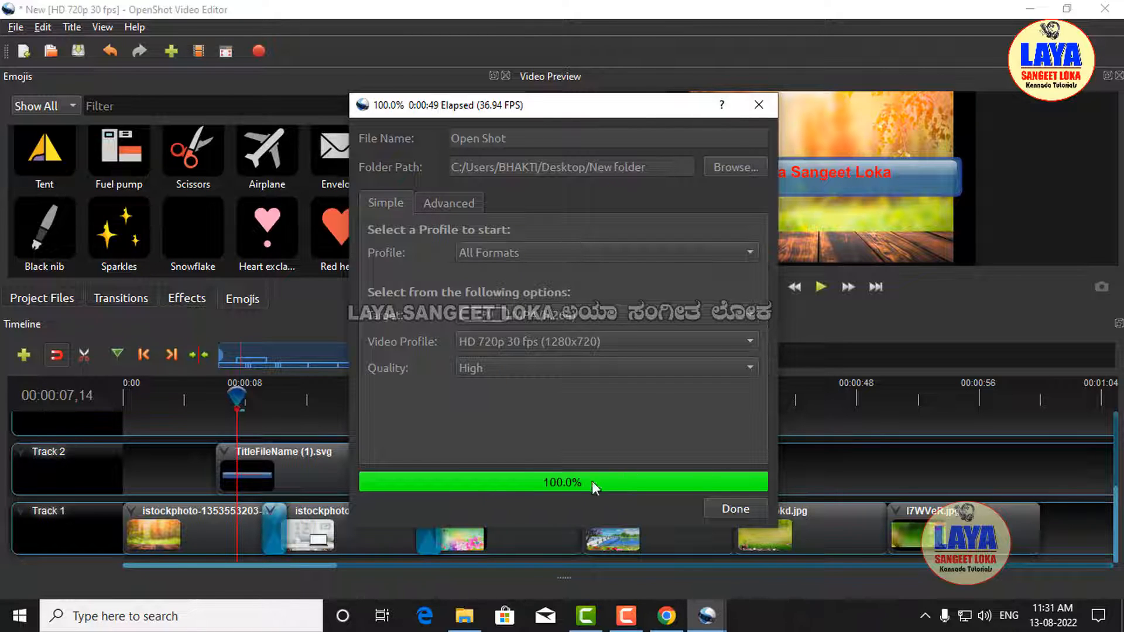
key(ctrl+s)
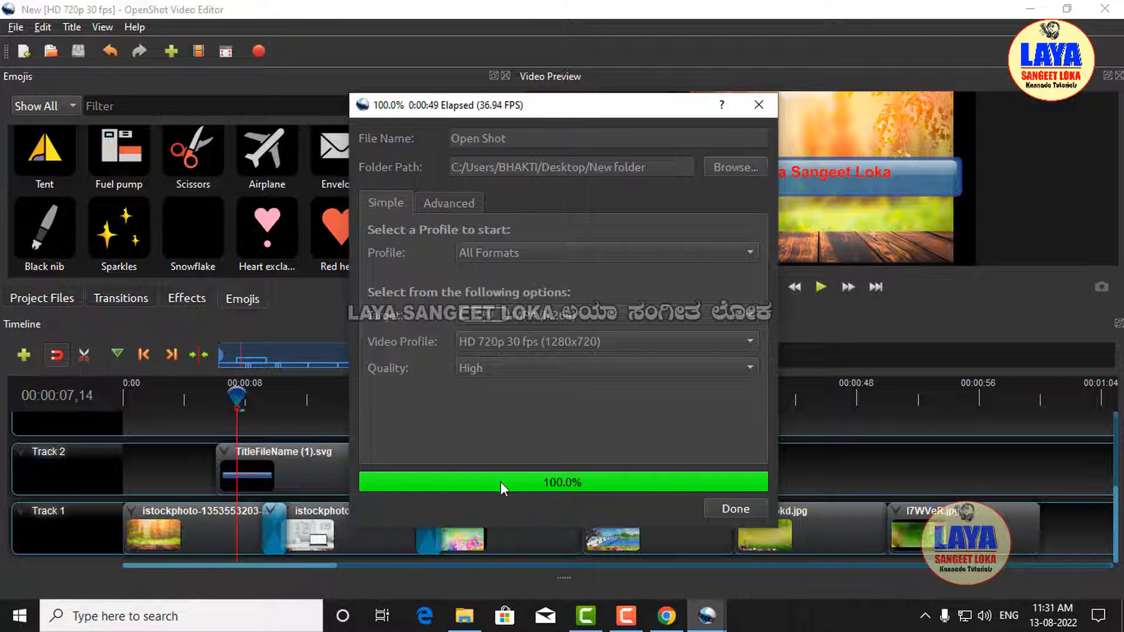
click(726, 507)
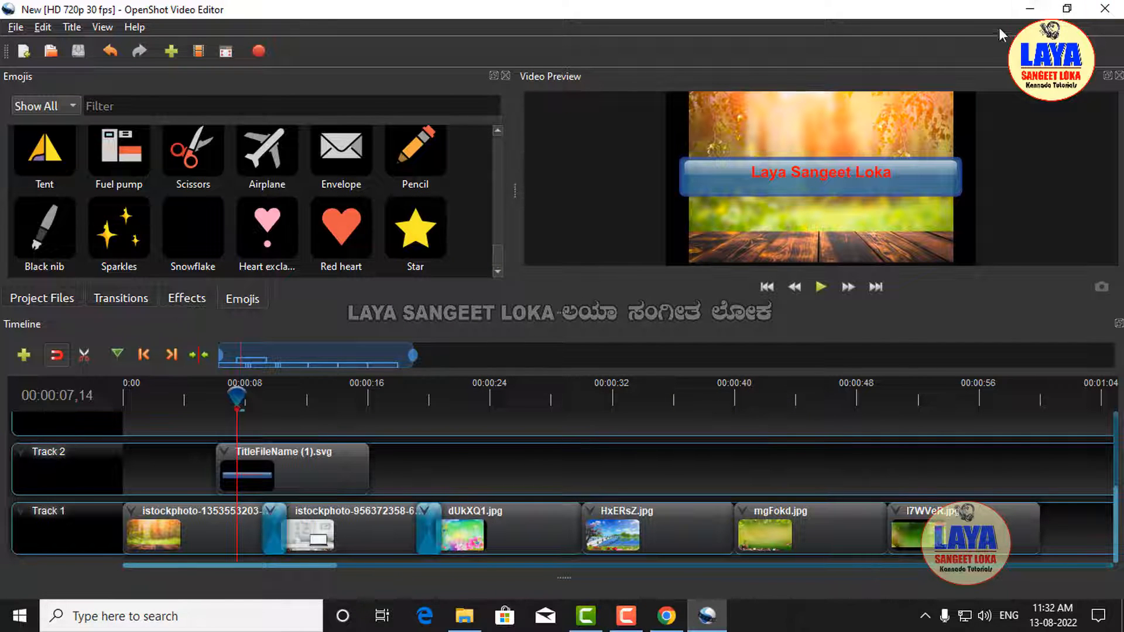
Switch to the desktop and play the exported Open Shot video from New folder in GOM Player, declining the player update.
click(1033, 8)
right_click(753, 2)
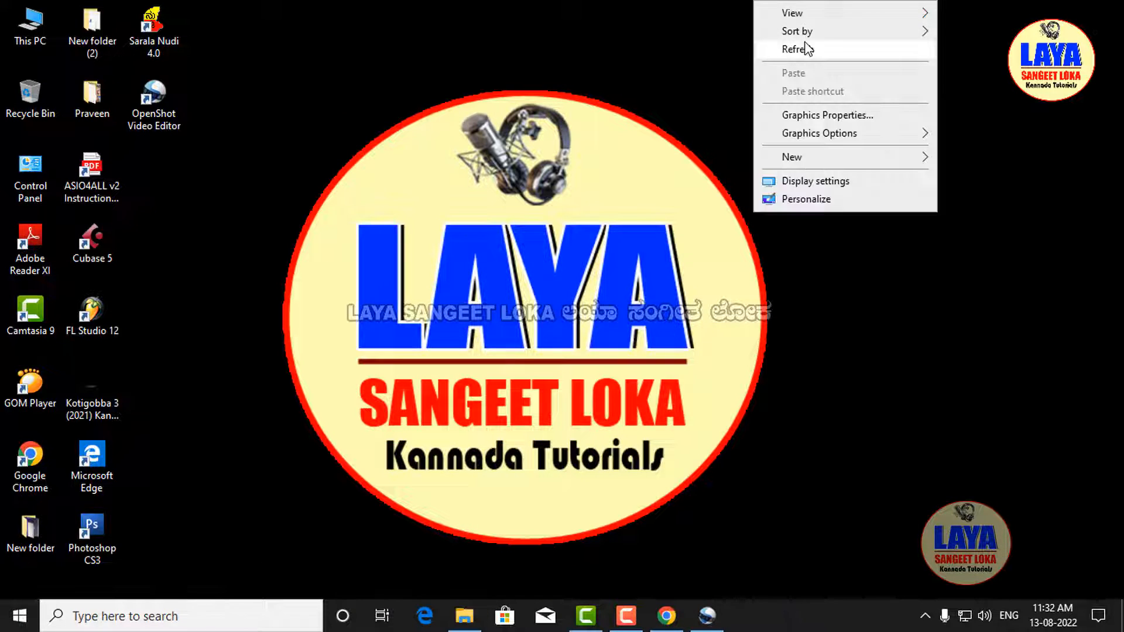
click(803, 48)
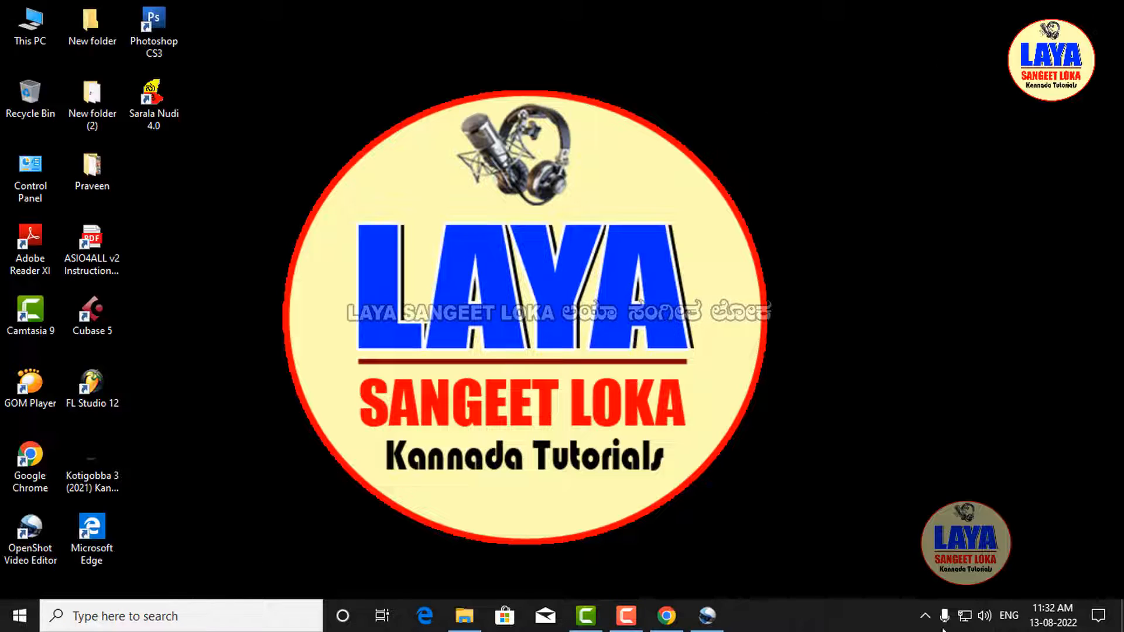
double_click(107, 22)
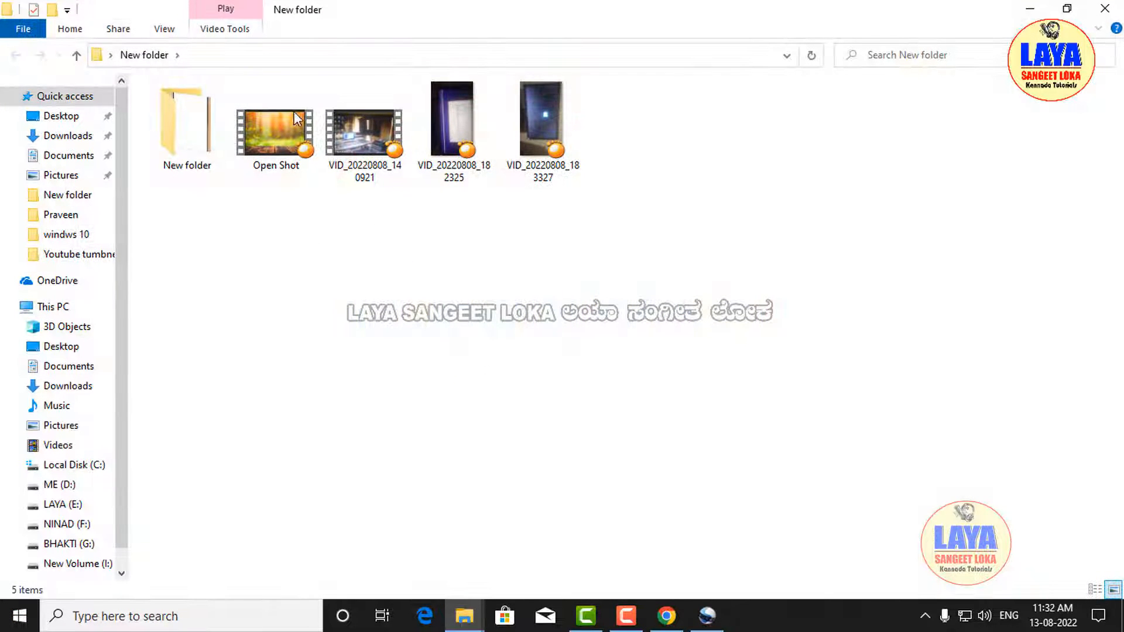
click(278, 137)
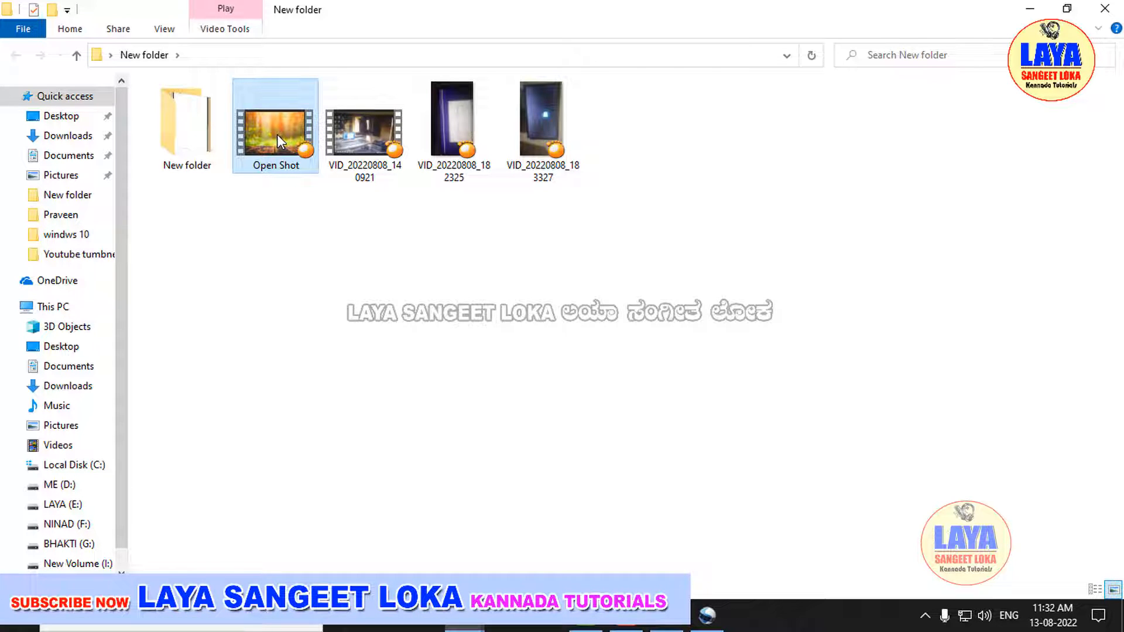
double_click(277, 135)
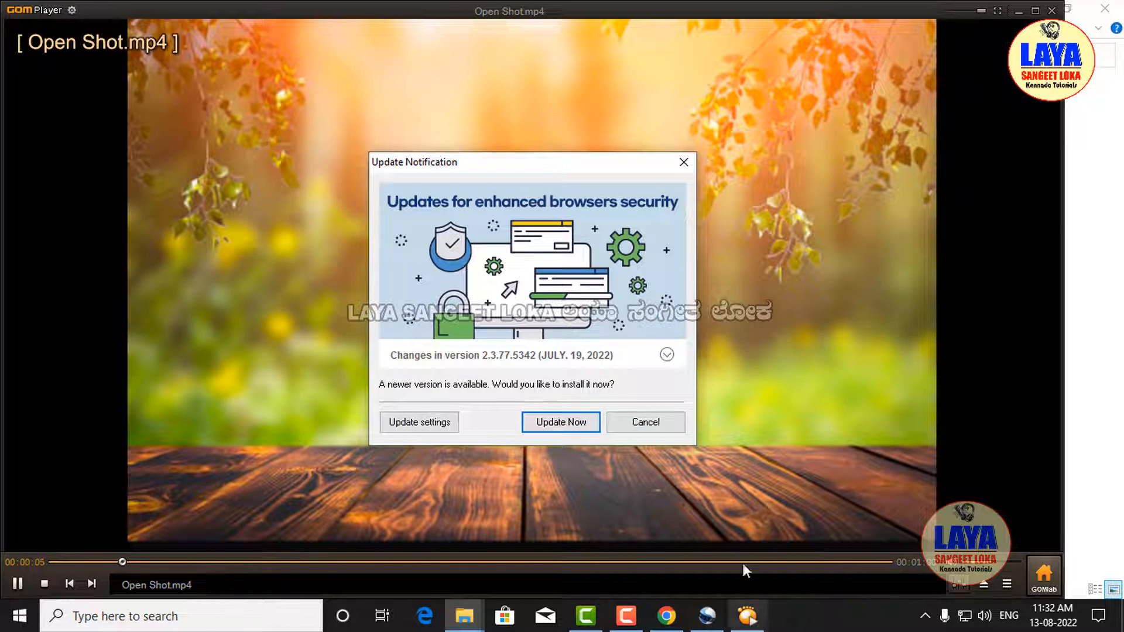
click(647, 423)
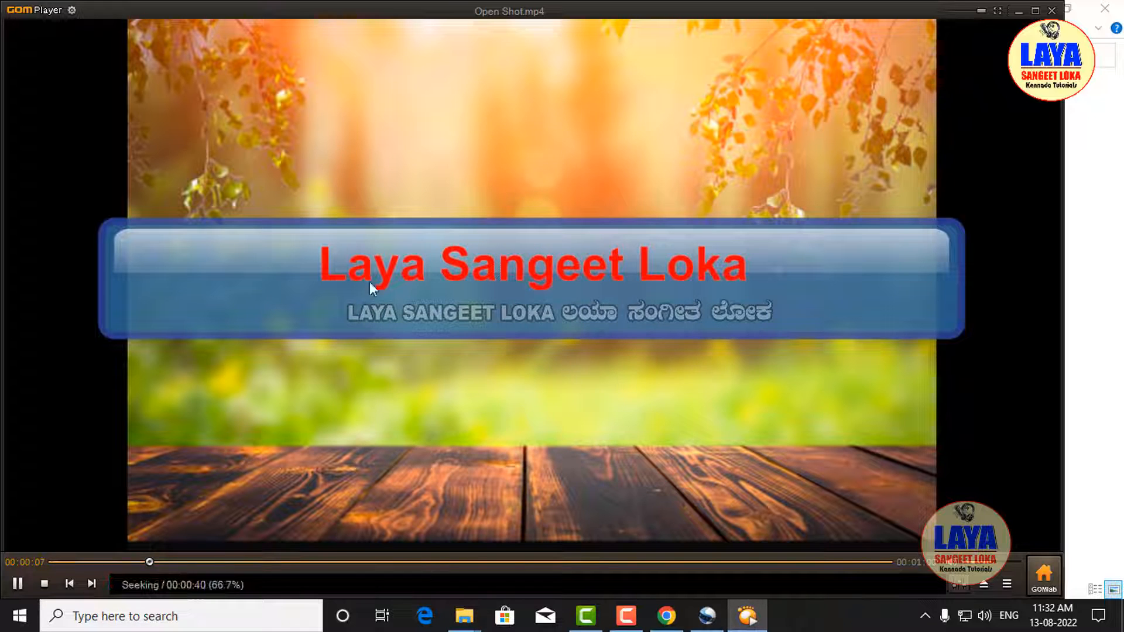